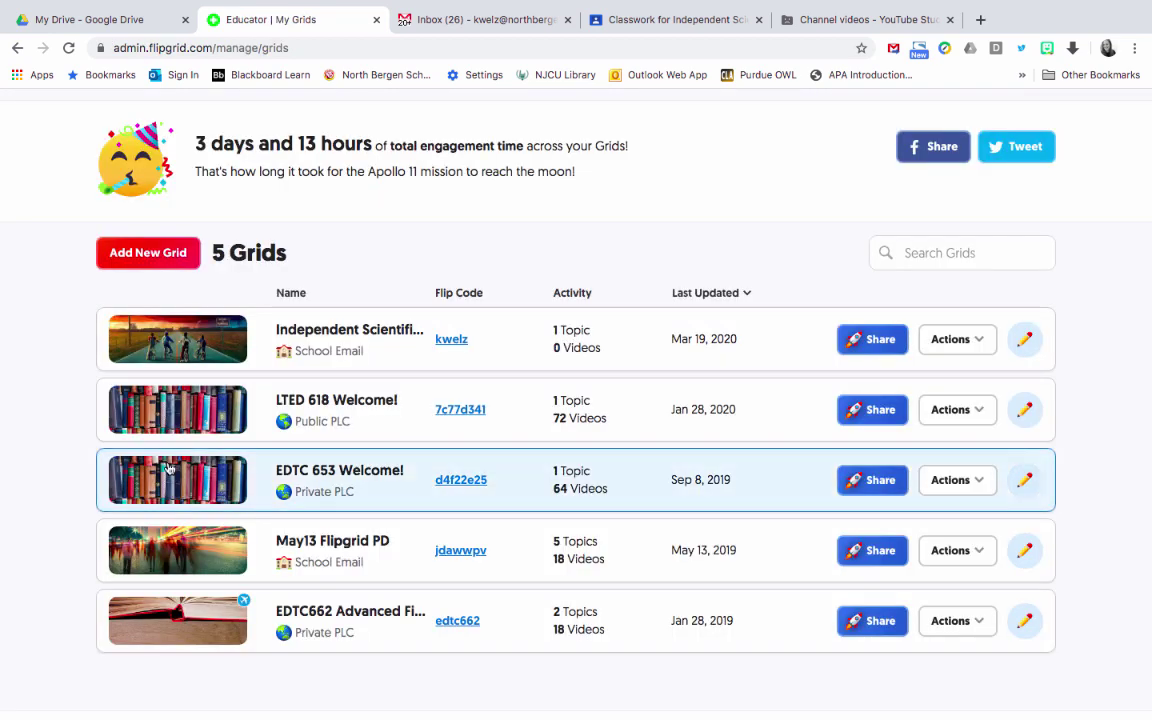
Step: Open the Introductions topic in the LTED 618 Welcome! grid and scroll through its 25 responses
left_click(374, 414)
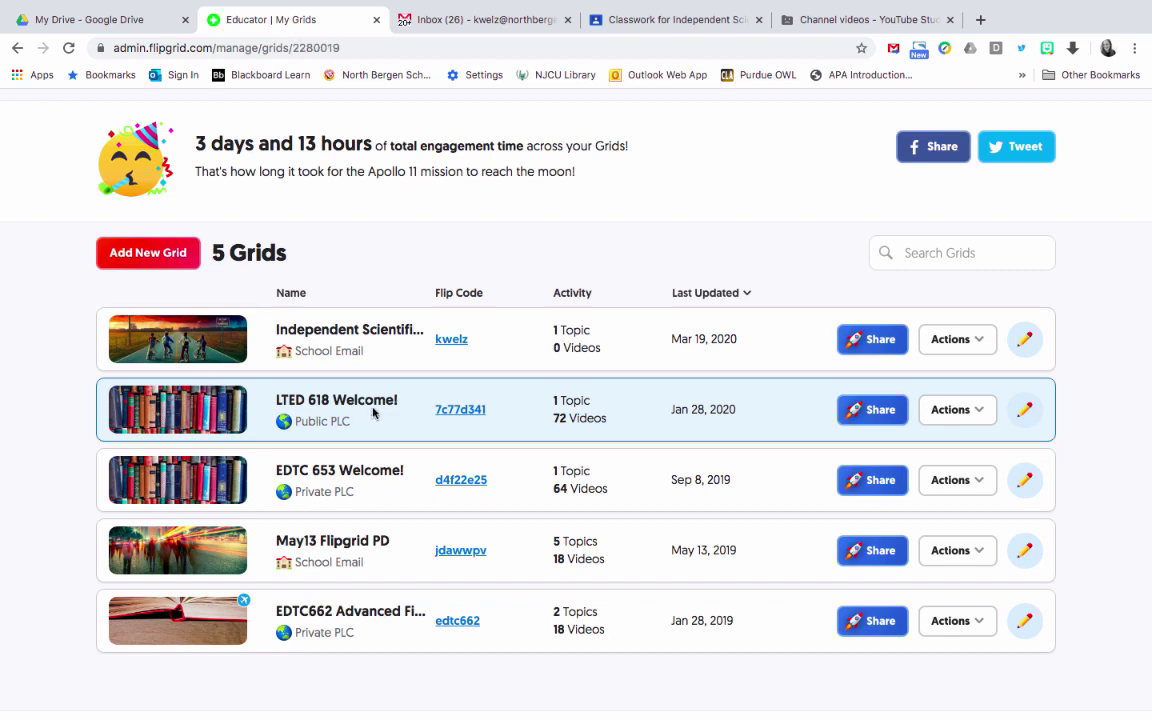
left_click(273, 596)
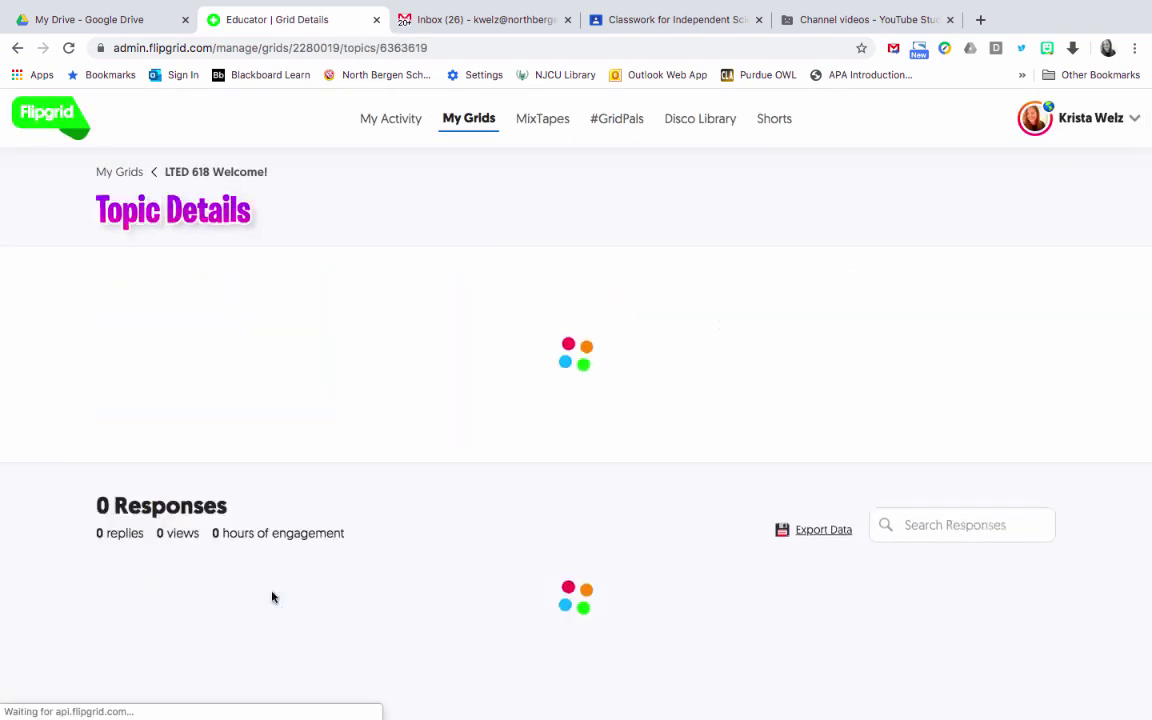
scroll(0, 556, "down", 1)
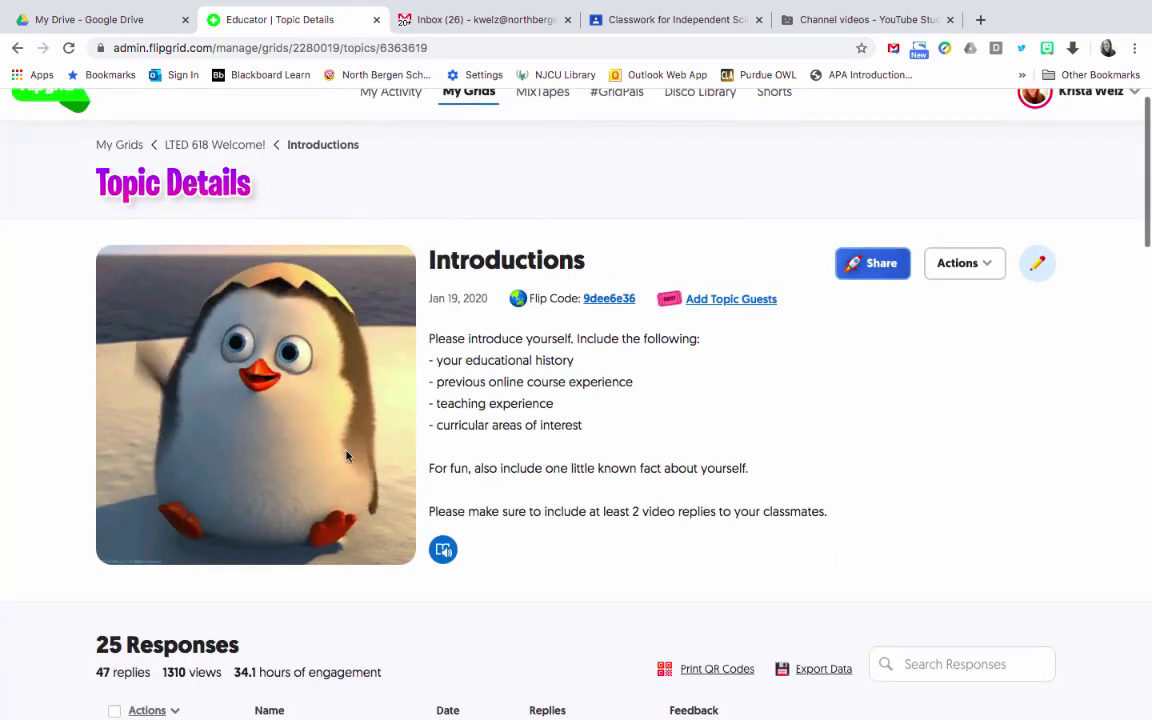
scroll(609, 413, "down", 3)
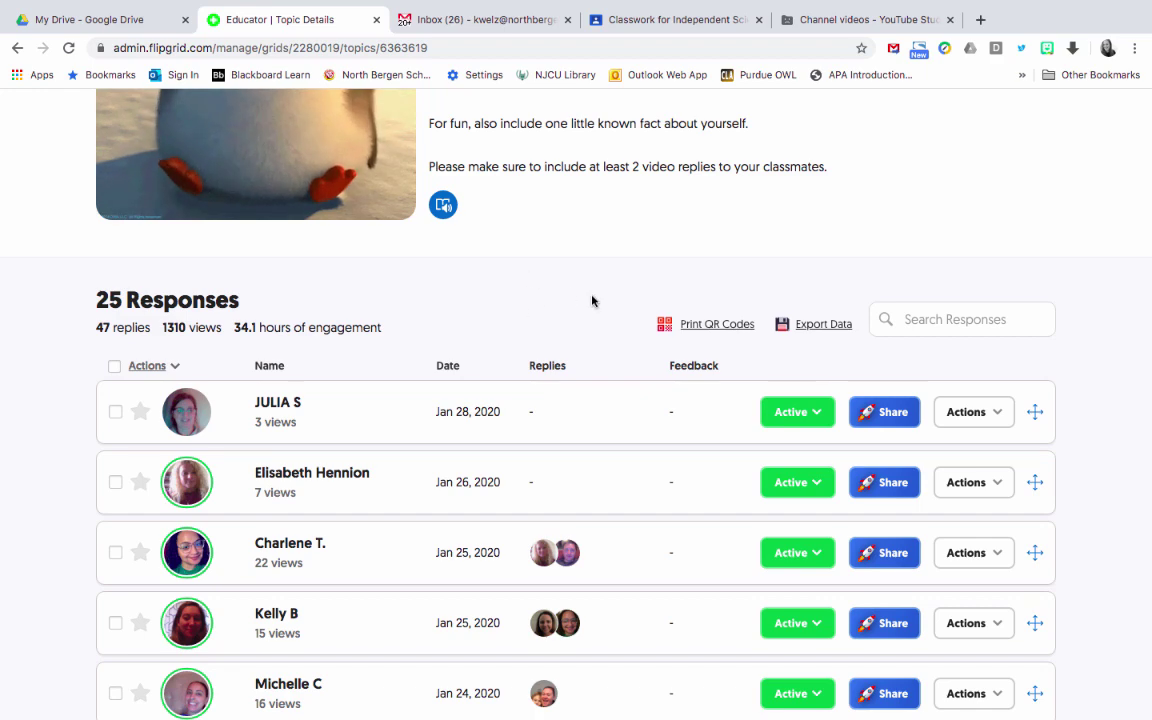
scroll(620, 270, "up", 1)
scroll(587, 355, "down", 1)
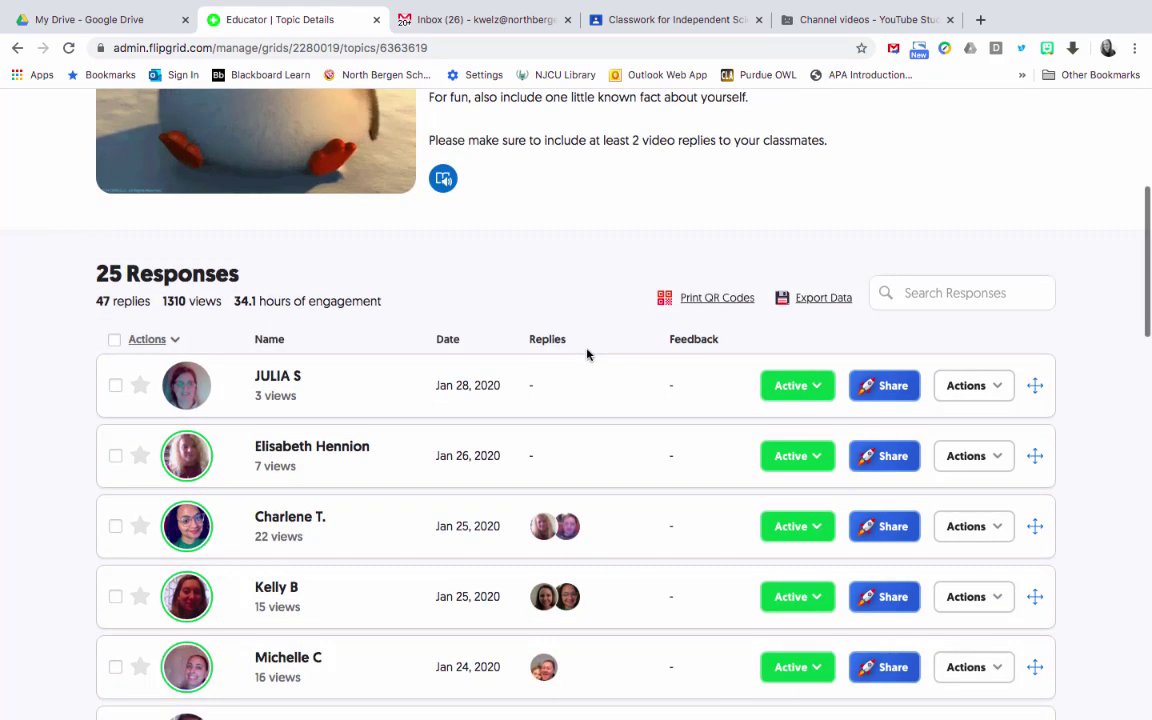
scroll(31, 411, "down", 1)
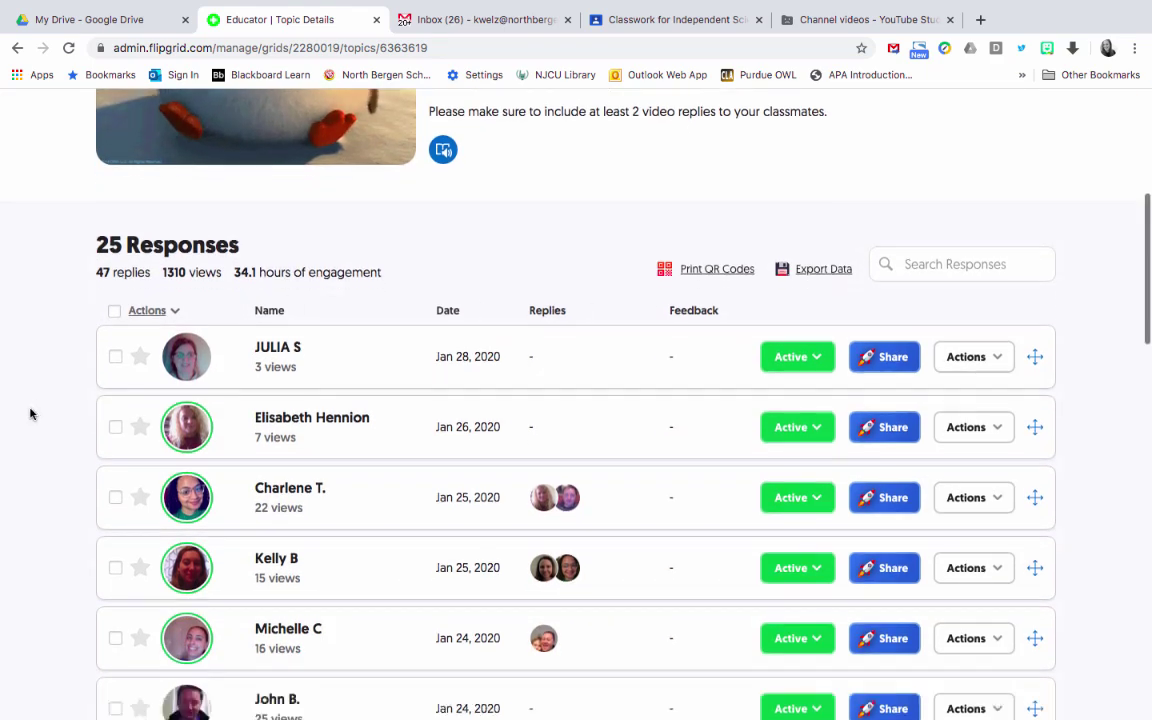
scroll(358, 391, "down", 1)
scroll(359, 391, "down", 1)
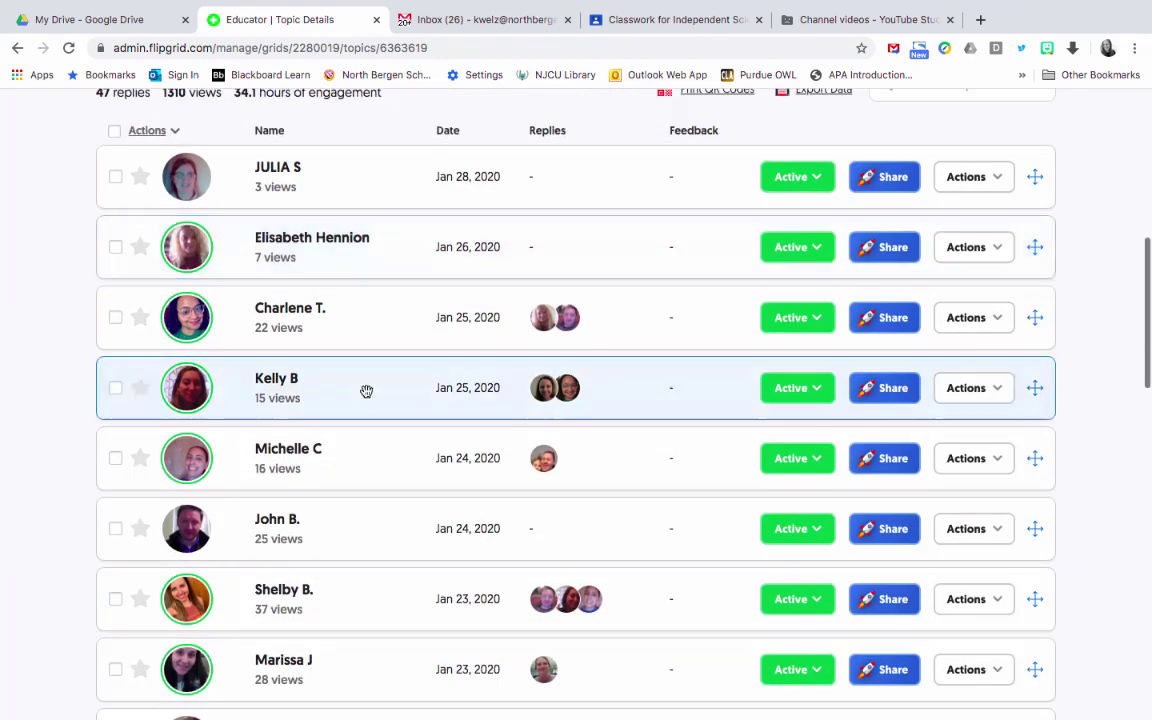
scroll(411, 403, "down", 1)
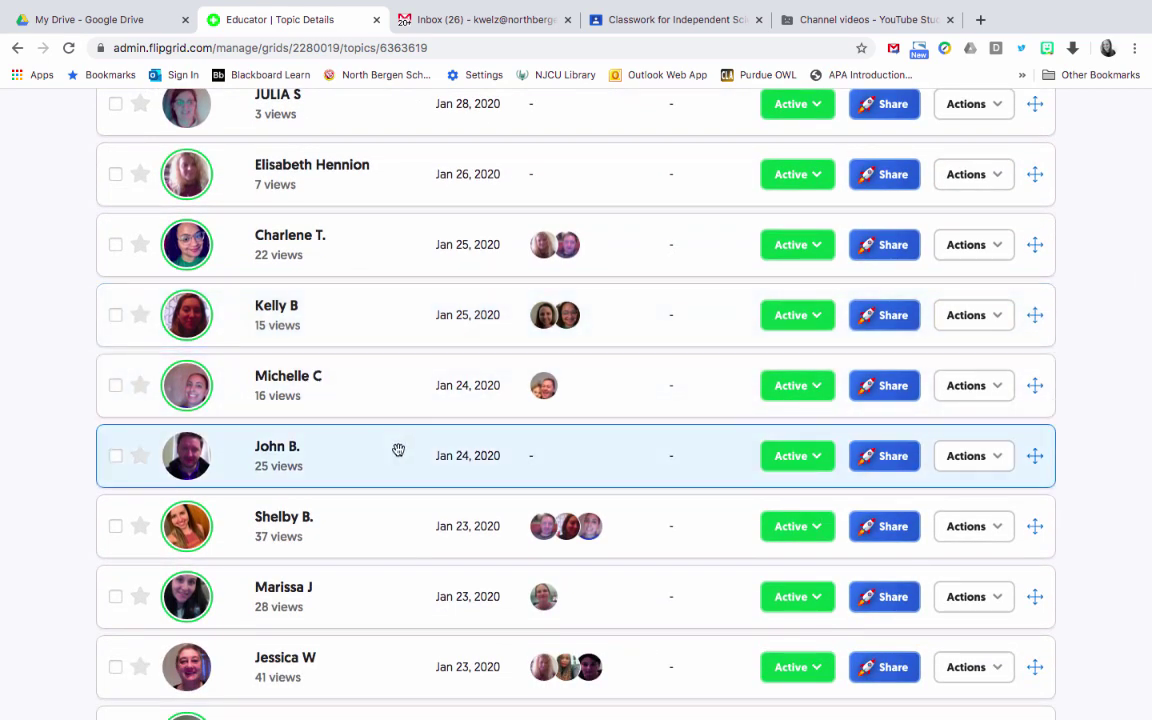
scroll(390, 552, "down", 3)
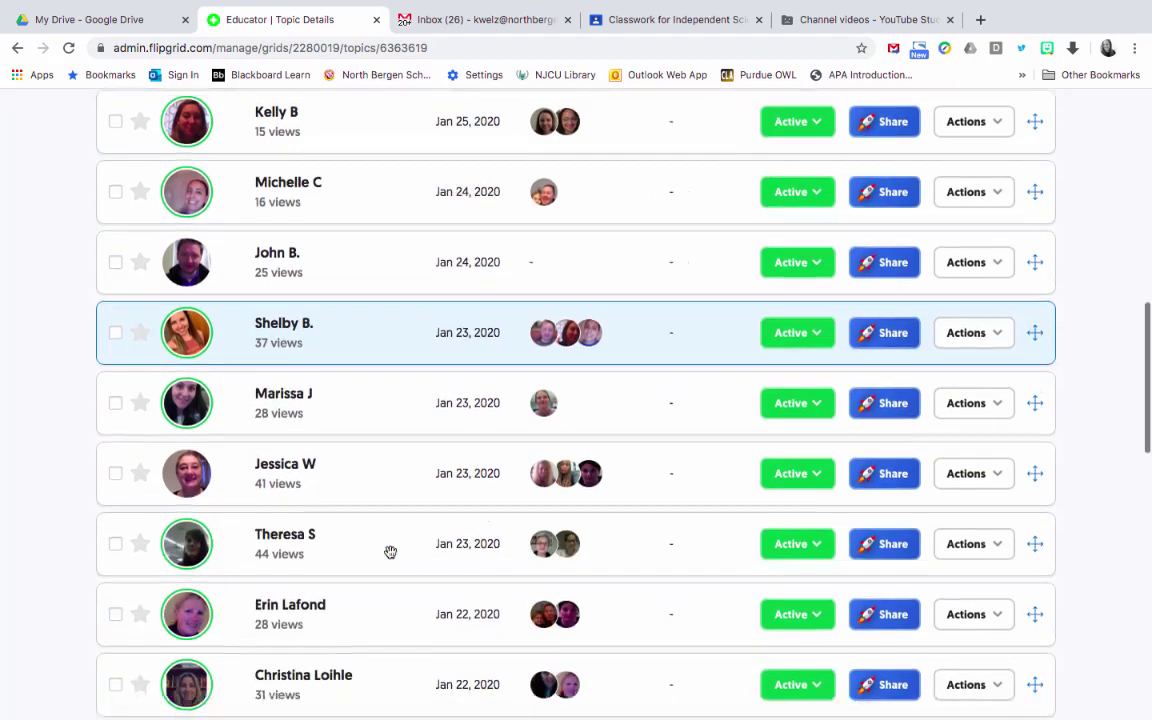
Step: Play one student's introduction response, pause it, and close the video
left_click(363, 460)
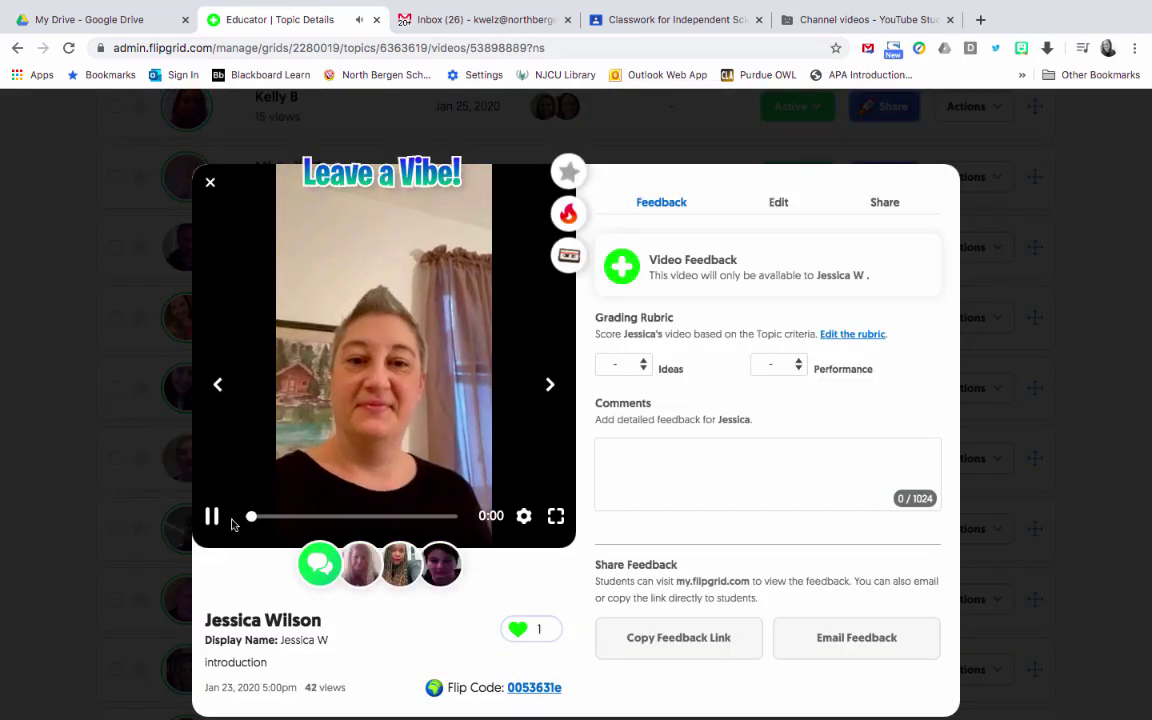
left_click(211, 517)
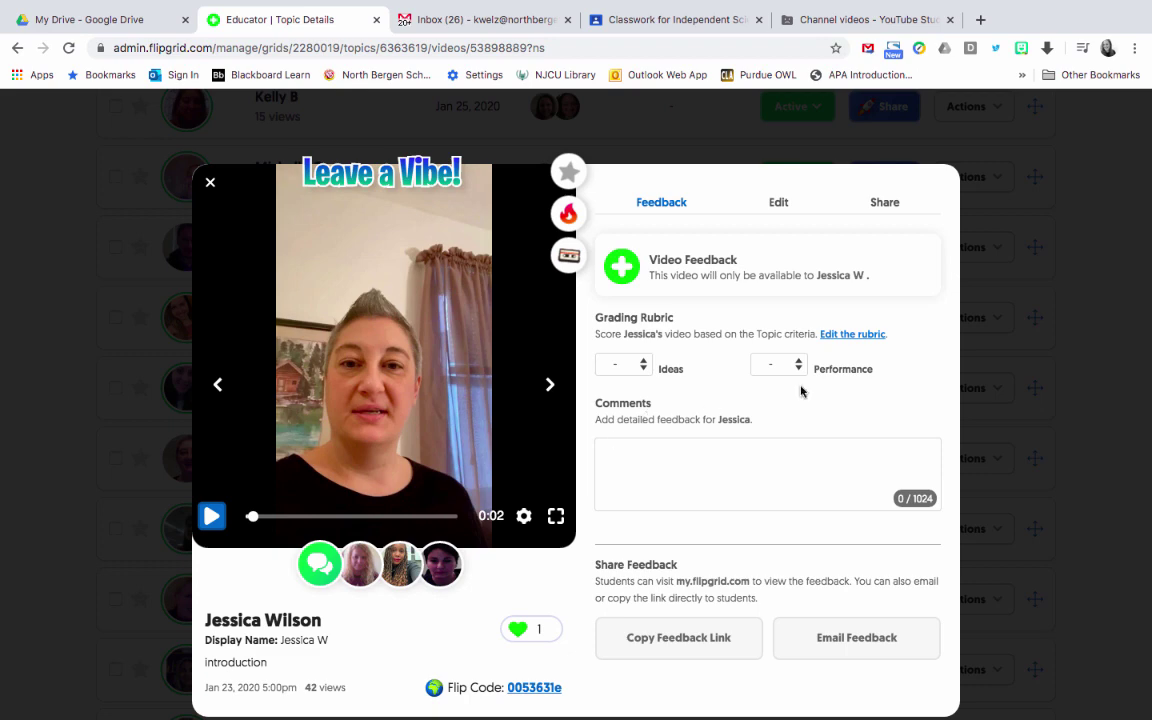
left_click(983, 378)
Step: Log out of the educator account from the account menu
scroll(1139, 329, "up", 10)
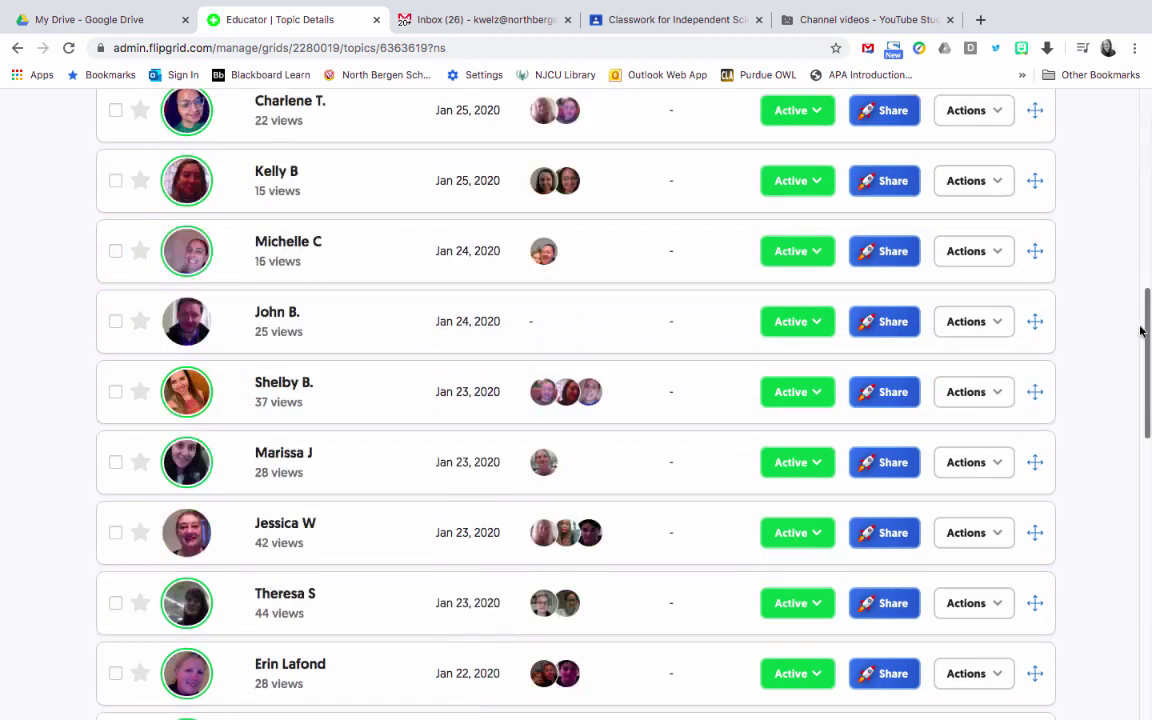
left_click(1123, 128)
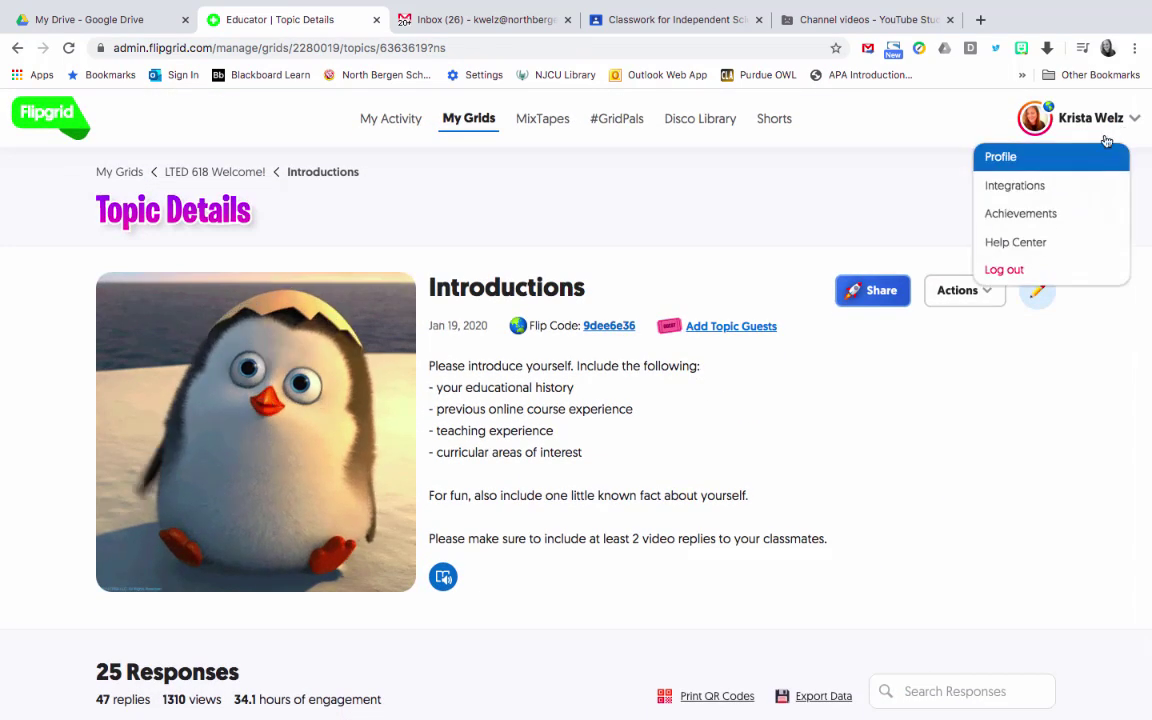
left_click(1001, 267)
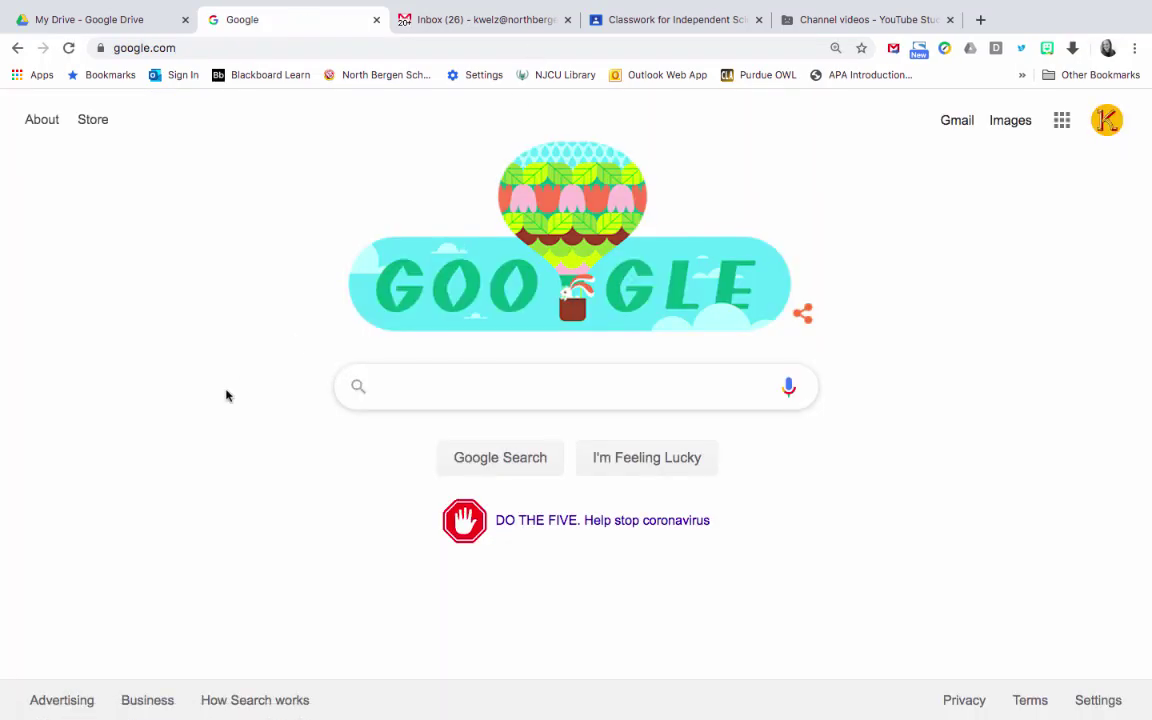
Step: Search Google for 'flipgrid' and go to the Flipgrid website
type("flipgrid")
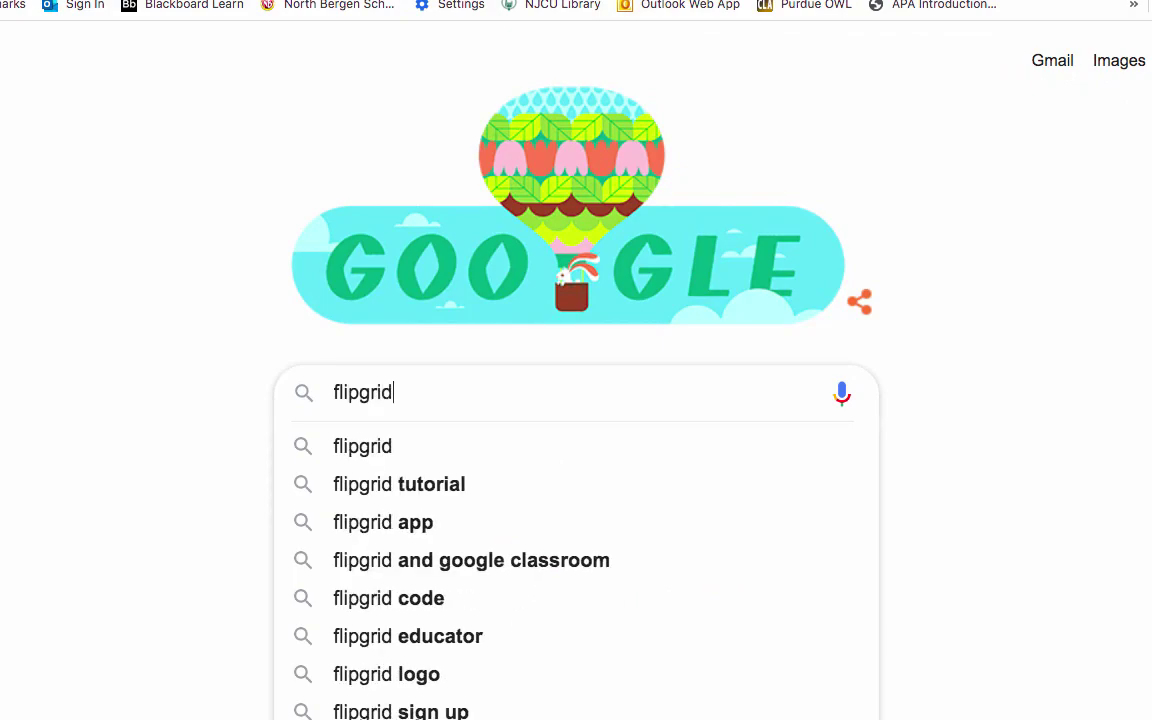
key("Return")
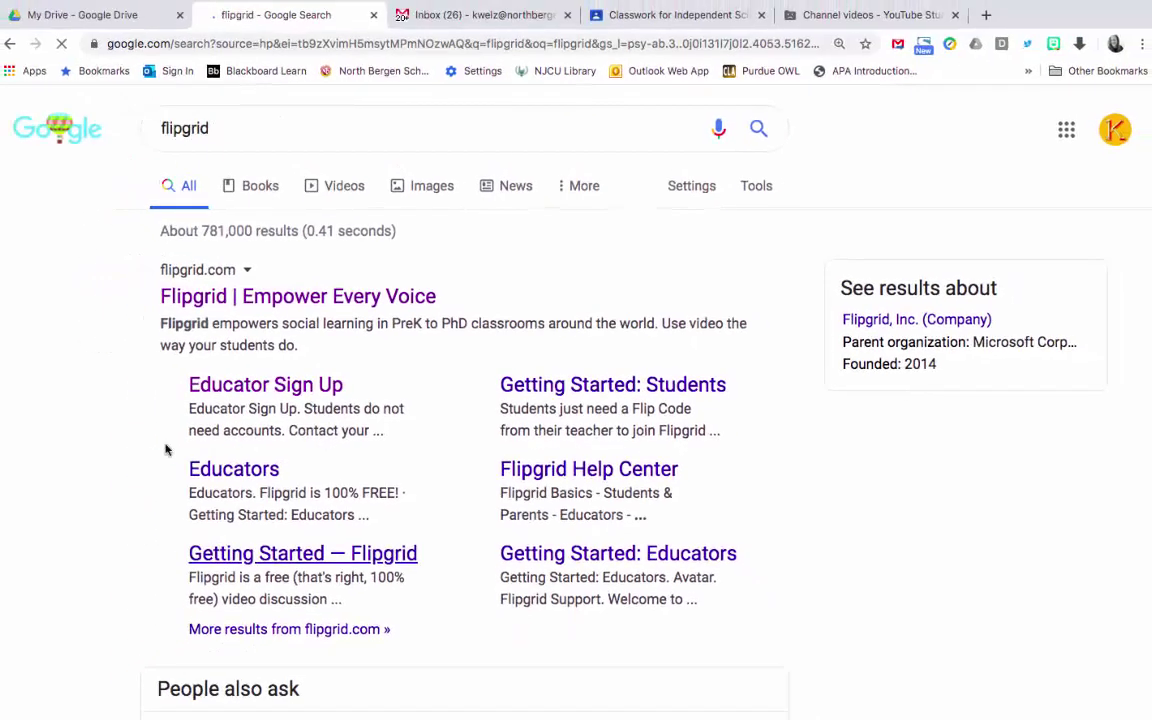
left_click(212, 298)
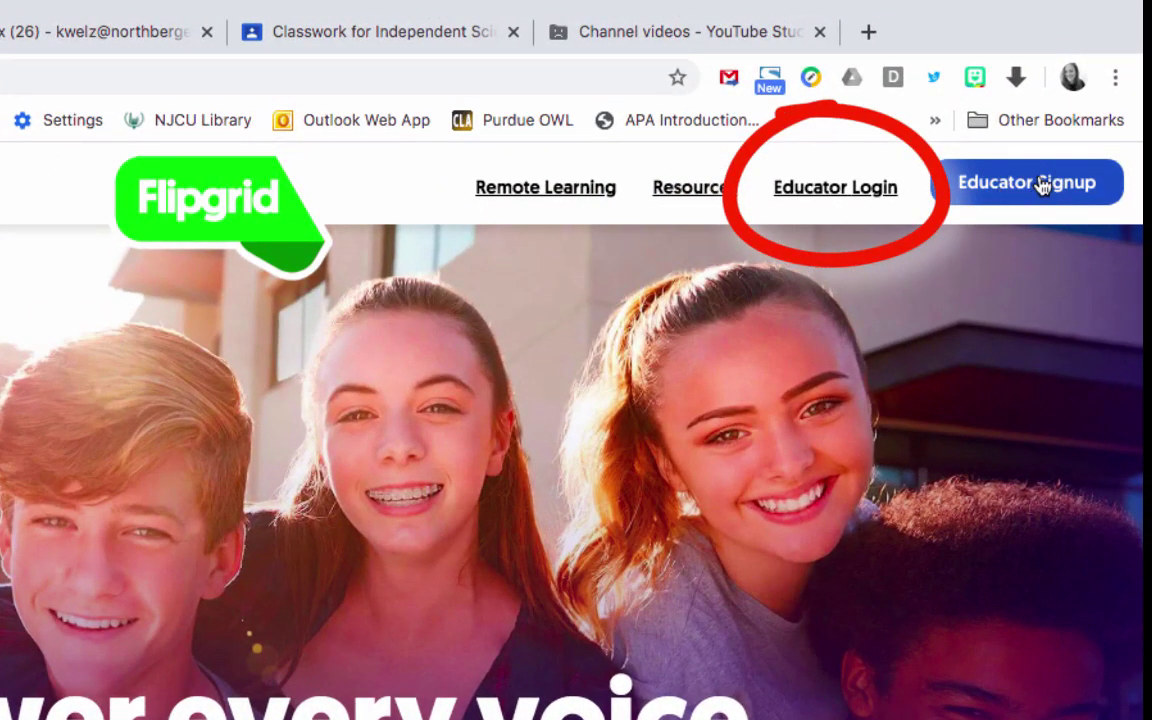
Step: Go to the Flipgrid Educator Login page
left_click(857, 200)
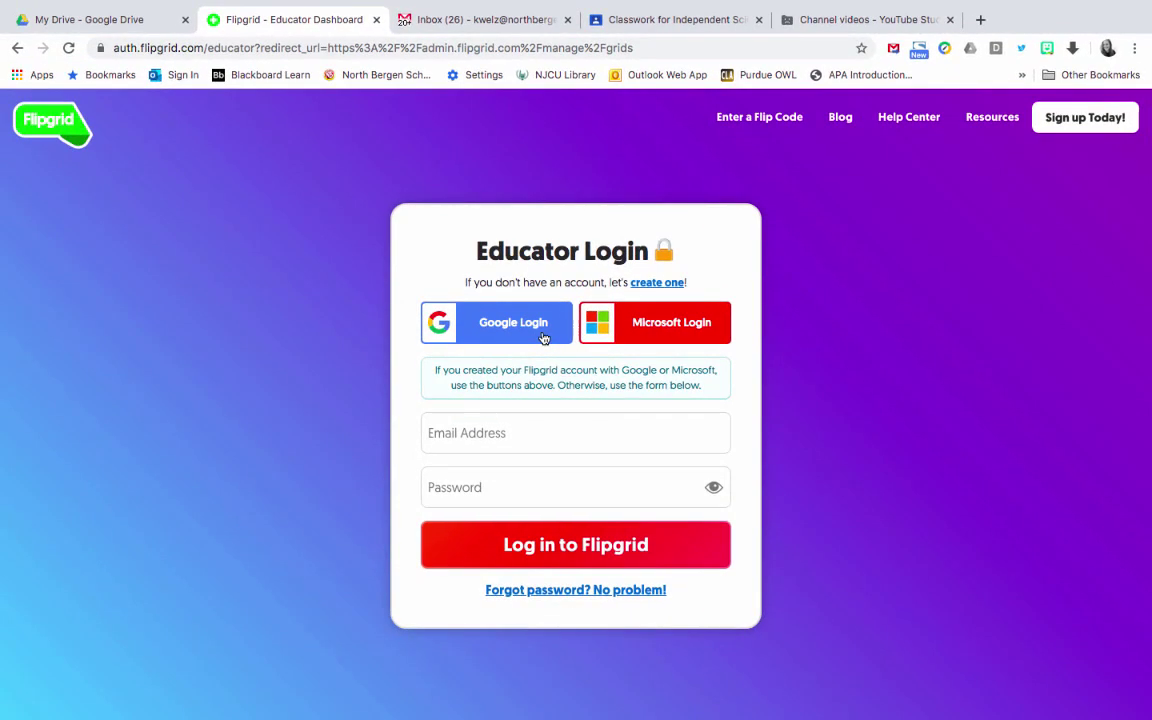
Step: Sign in through Google Login with the educator's Google account
left_click(543, 338)
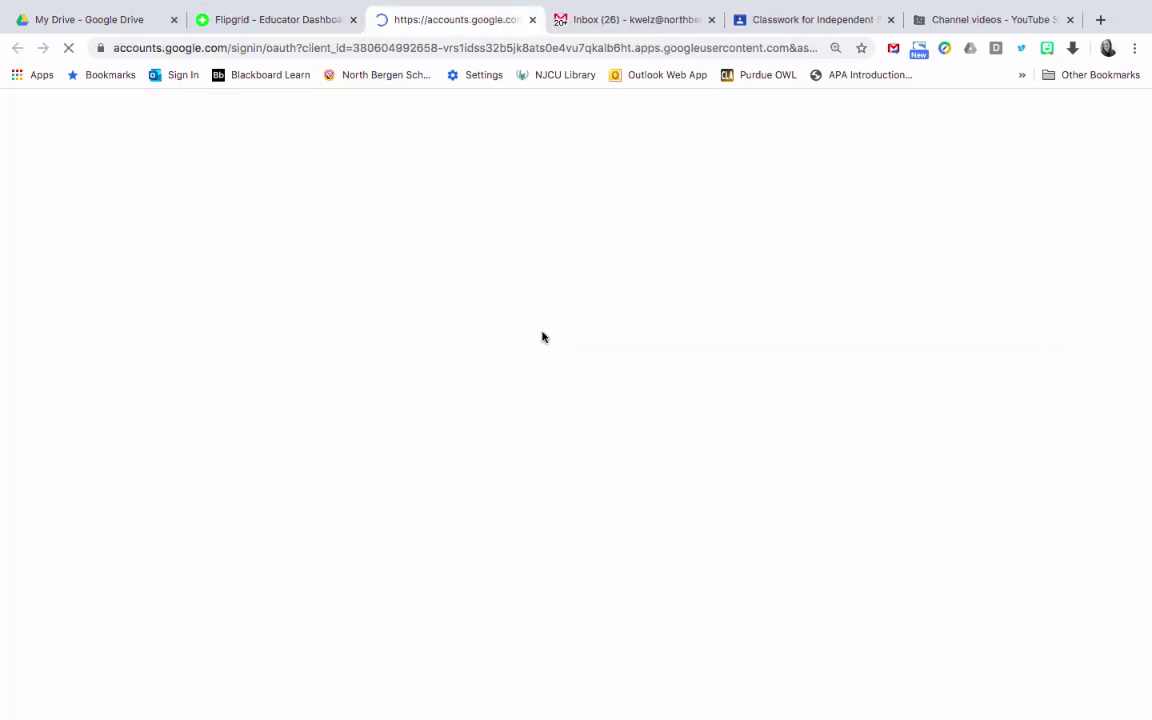
left_click(494, 305)
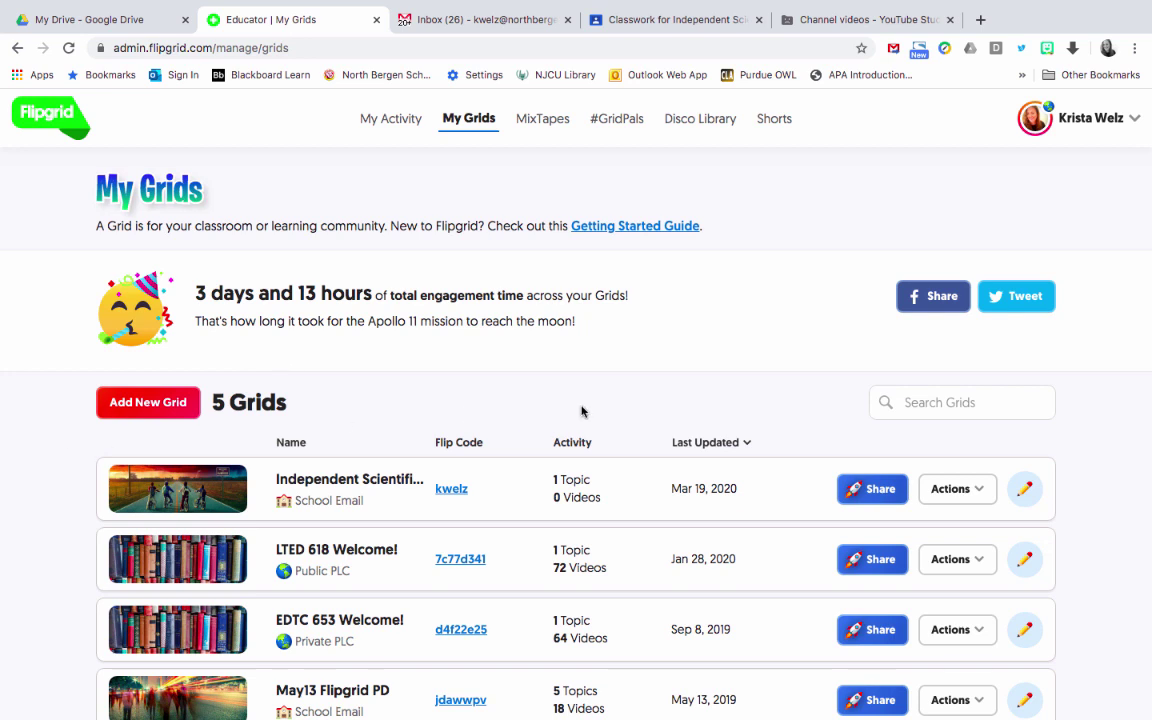
Step: Start a new grid and name it 'Algebra 2 - Period 3'
left_click(127, 414)
left_click(414, 274)
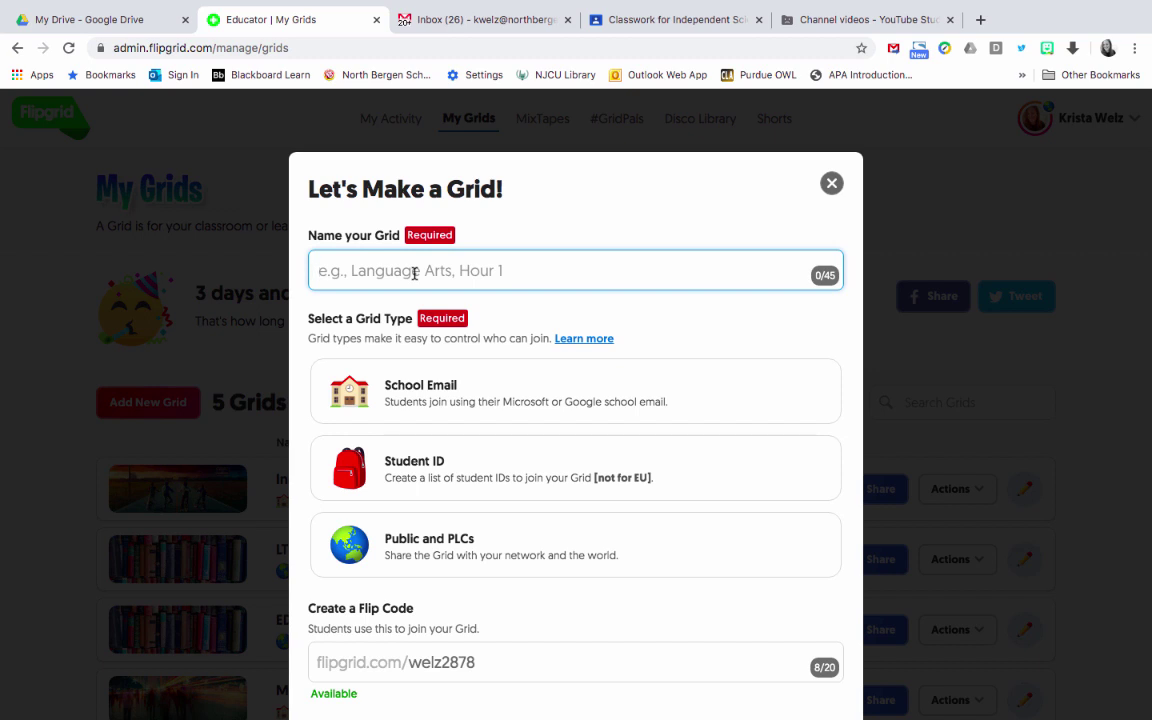
type("a")
key("BackSpace")
type("A")
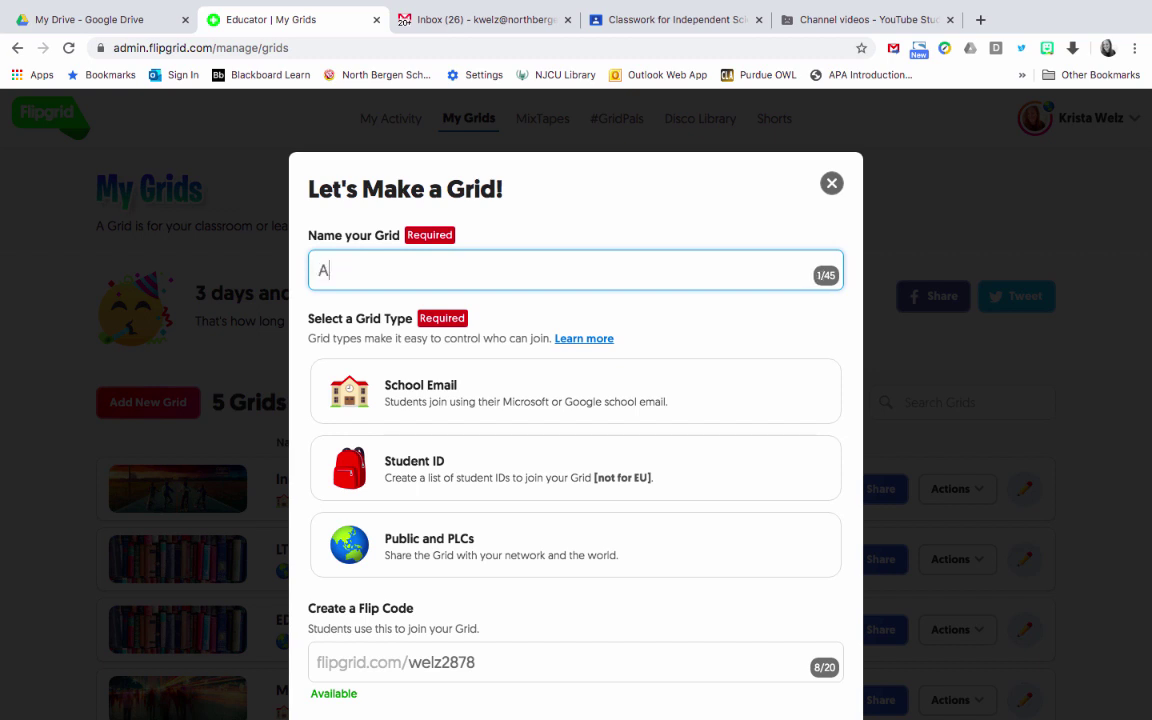
type("lgebra 2 - Period 3")
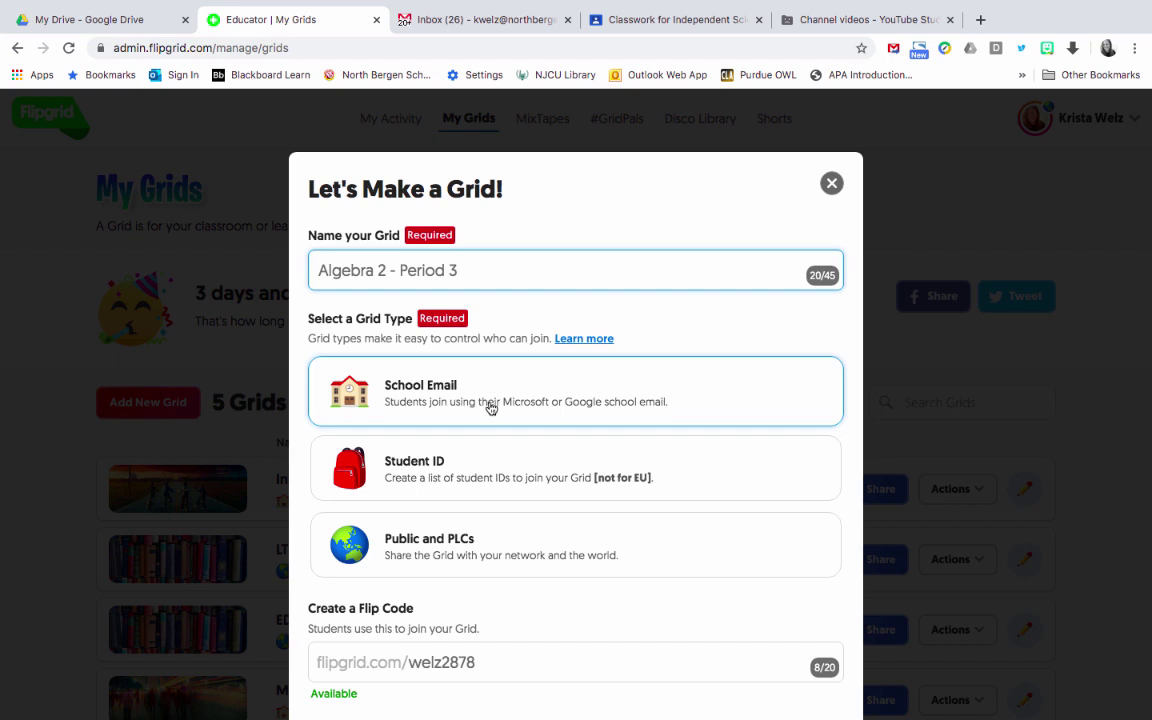
Step: Set the grid type to School Email and select the suggested Flip Code
left_click(551, 401)
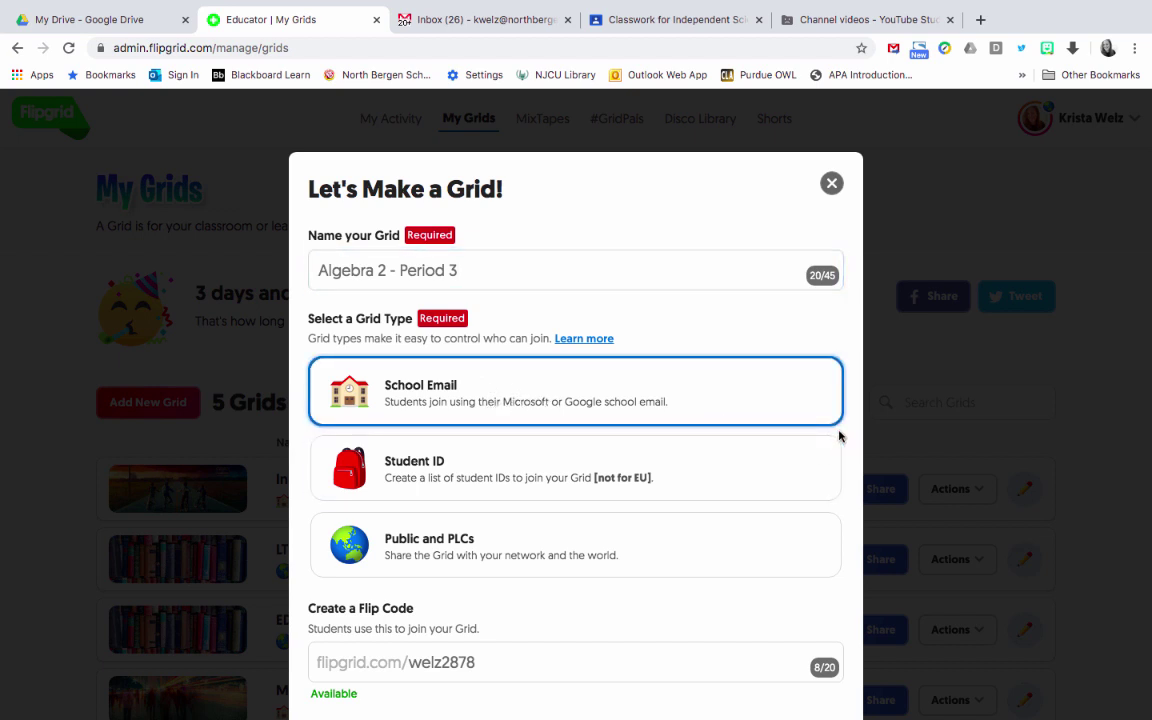
scroll(838, 445, "down", 2)
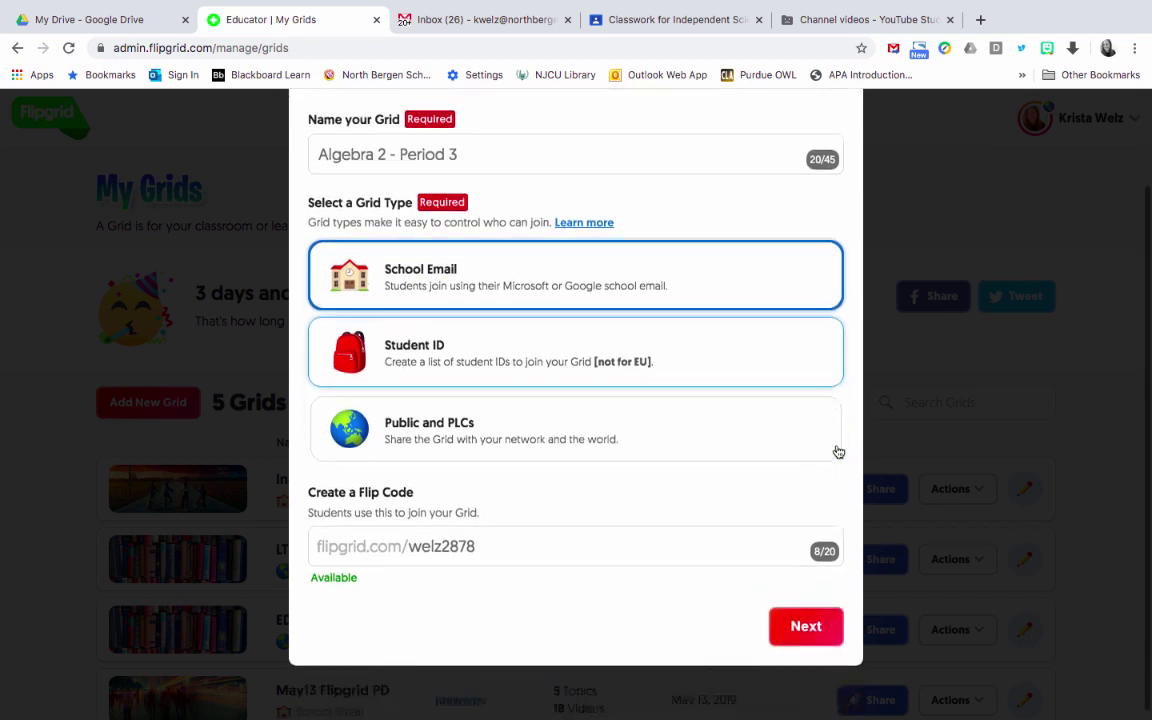
left_click(458, 538)
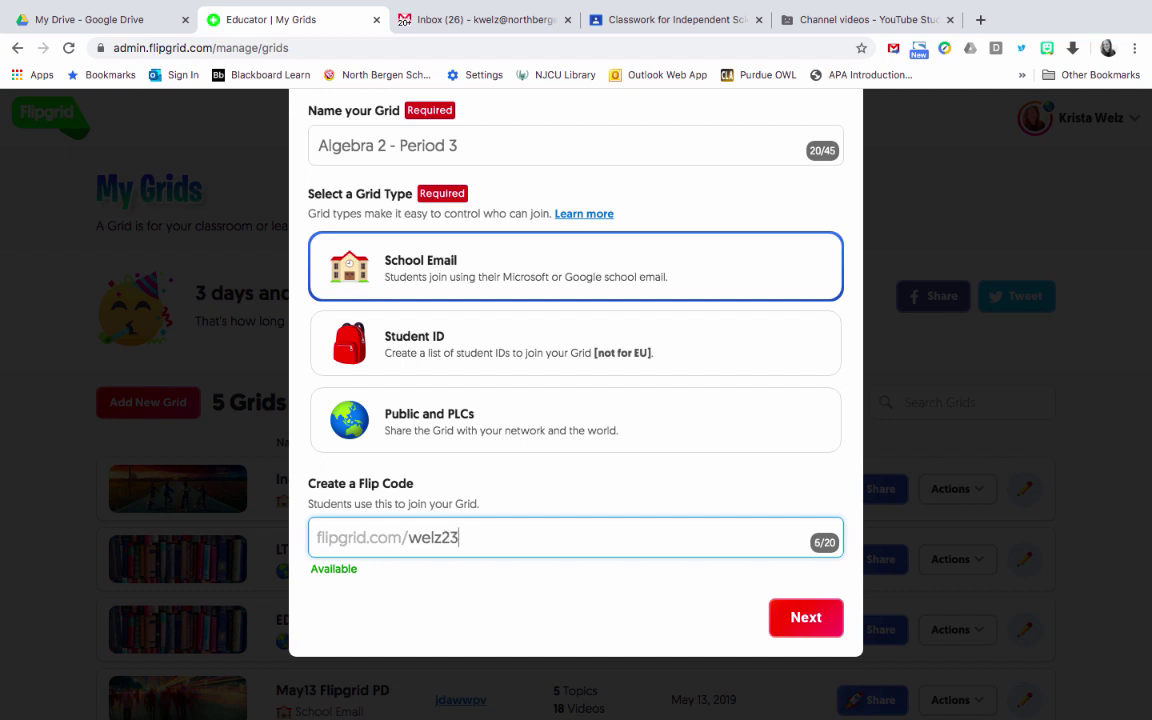
left_click(800, 617)
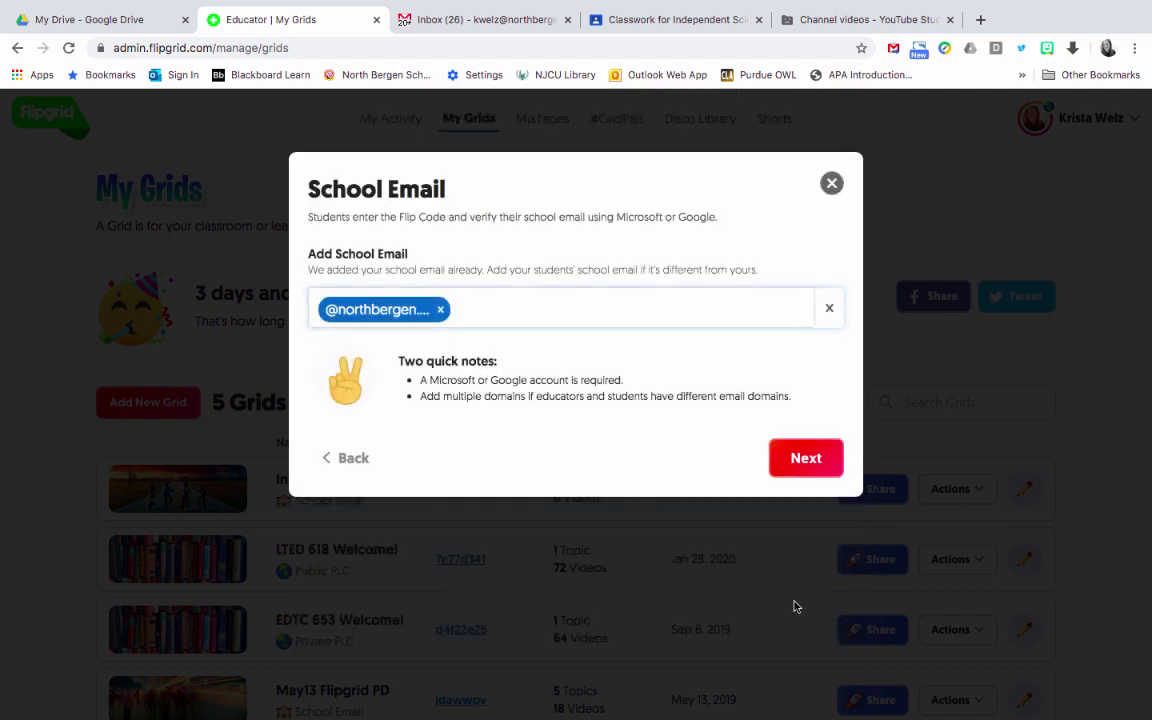
Step: Replace the allowed email domain with northbergen.k12.nj.us and finish creating the grid
left_click(484, 293)
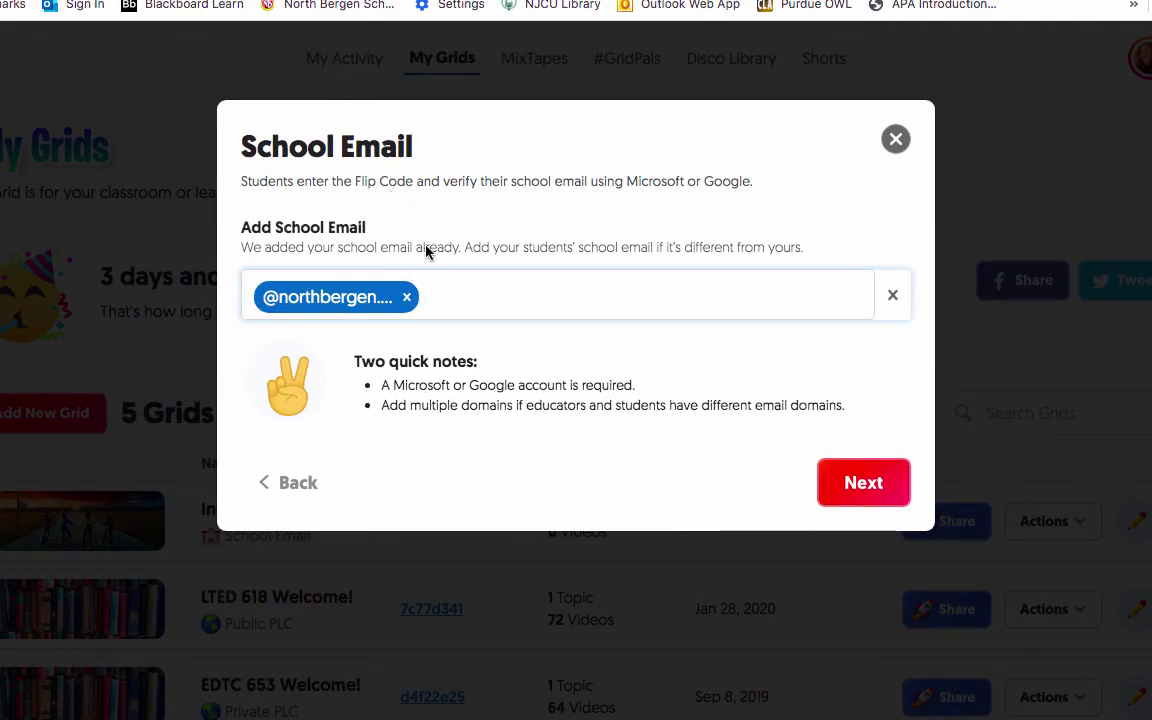
left_click(409, 294)
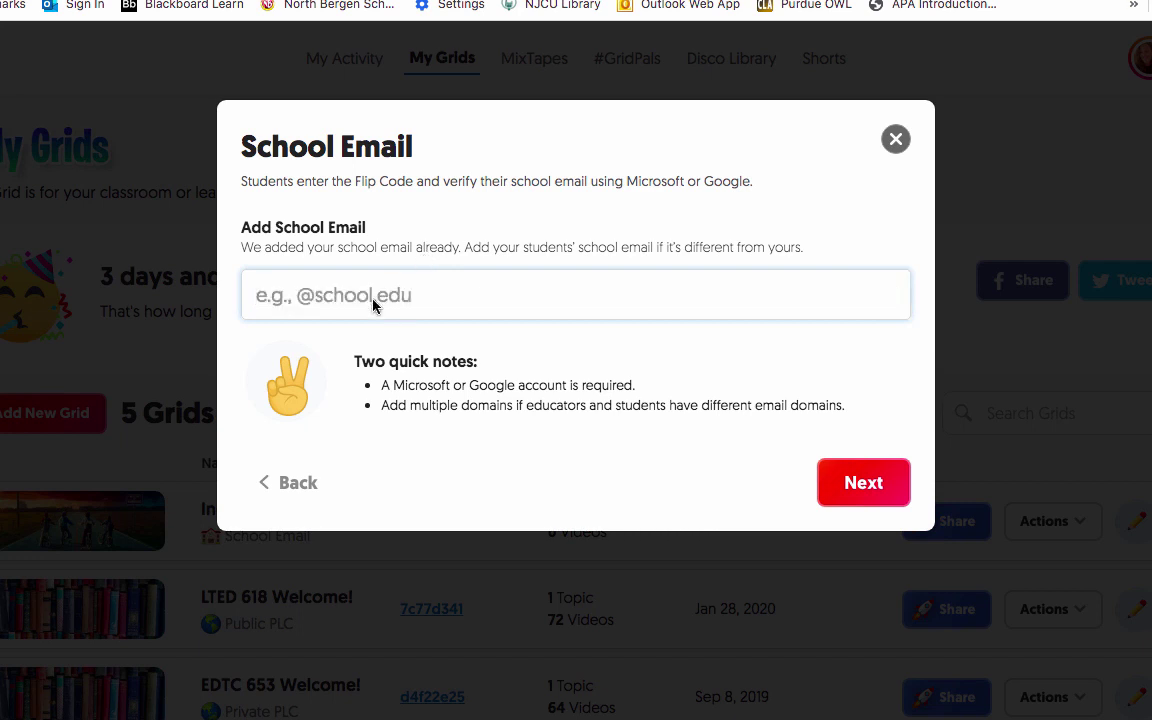
type("northber")
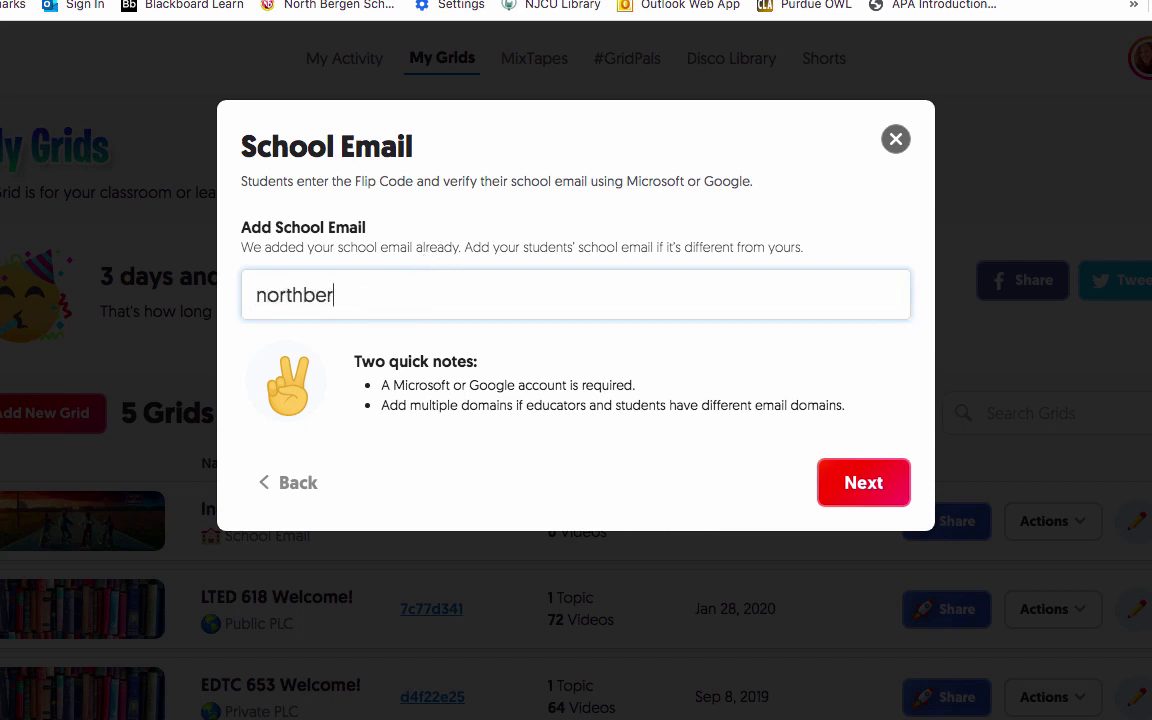
type("gen.k12.nj.us")
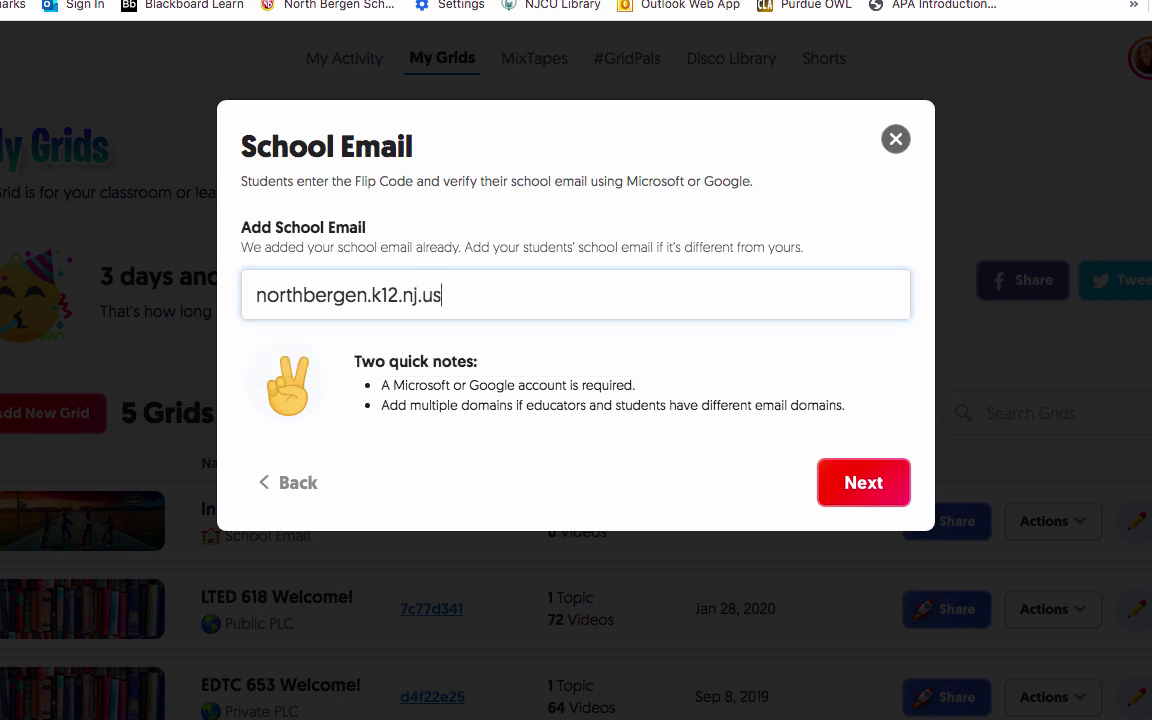
key("Return")
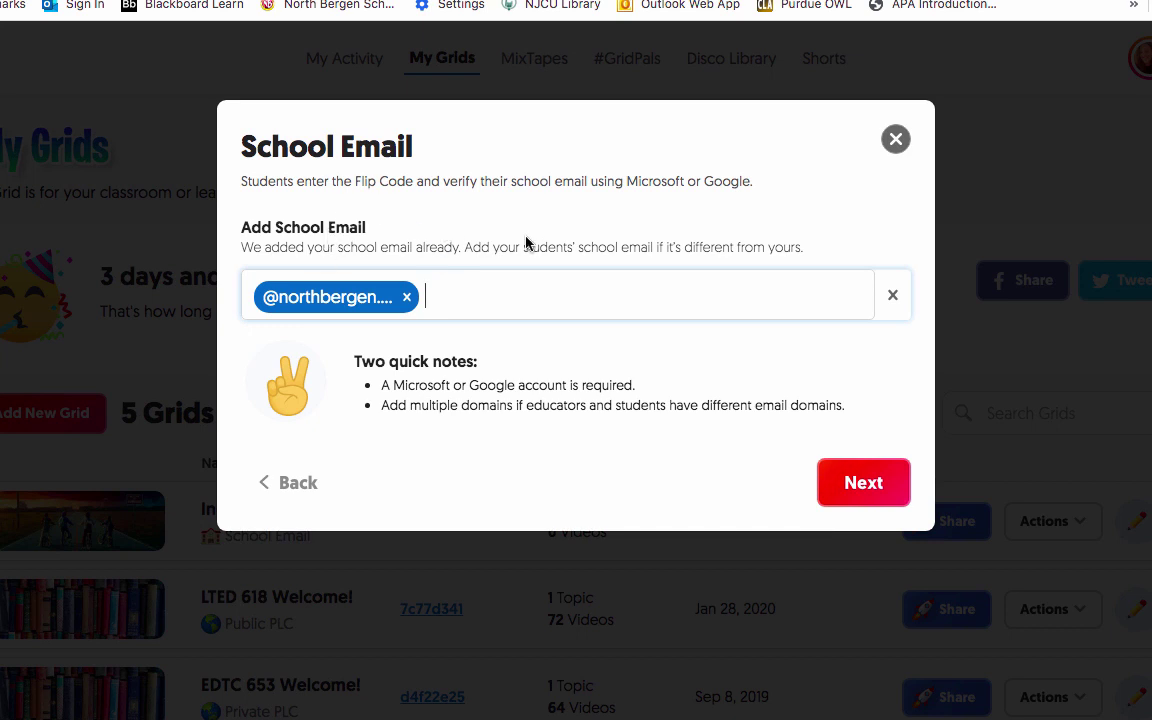
left_click(848, 481)
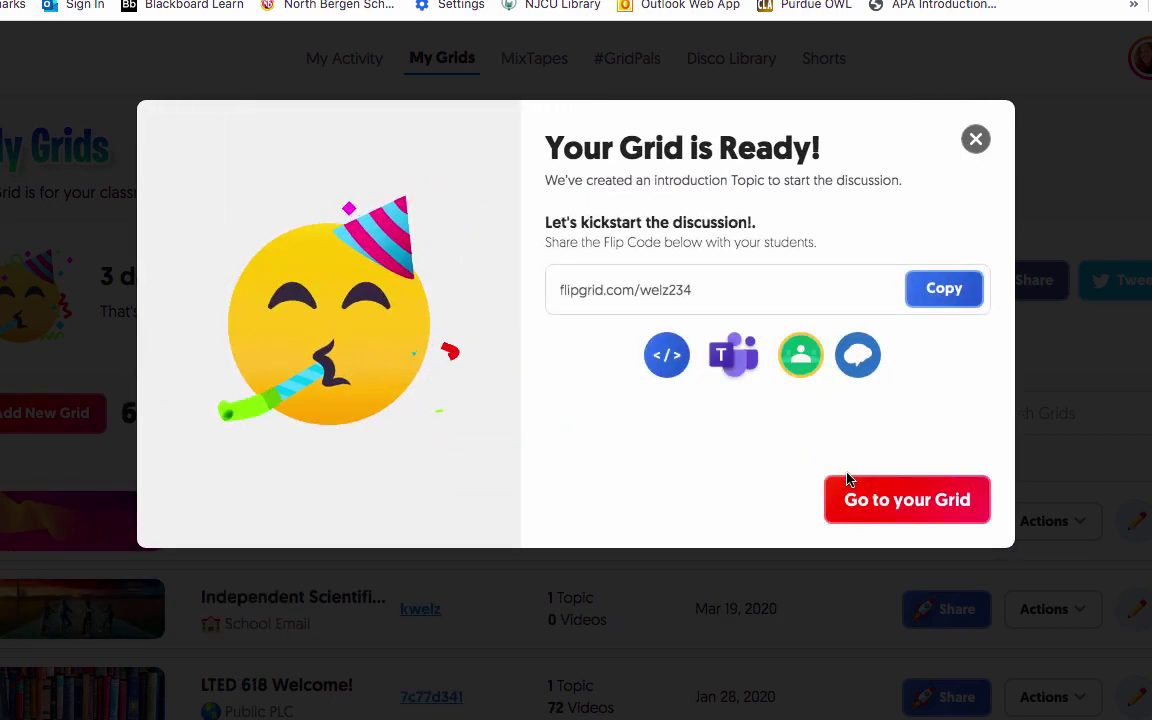
Step: Dismiss the grid-ready message and duplicate the Algebra 2 - Period 3 grid
left_click(975, 141)
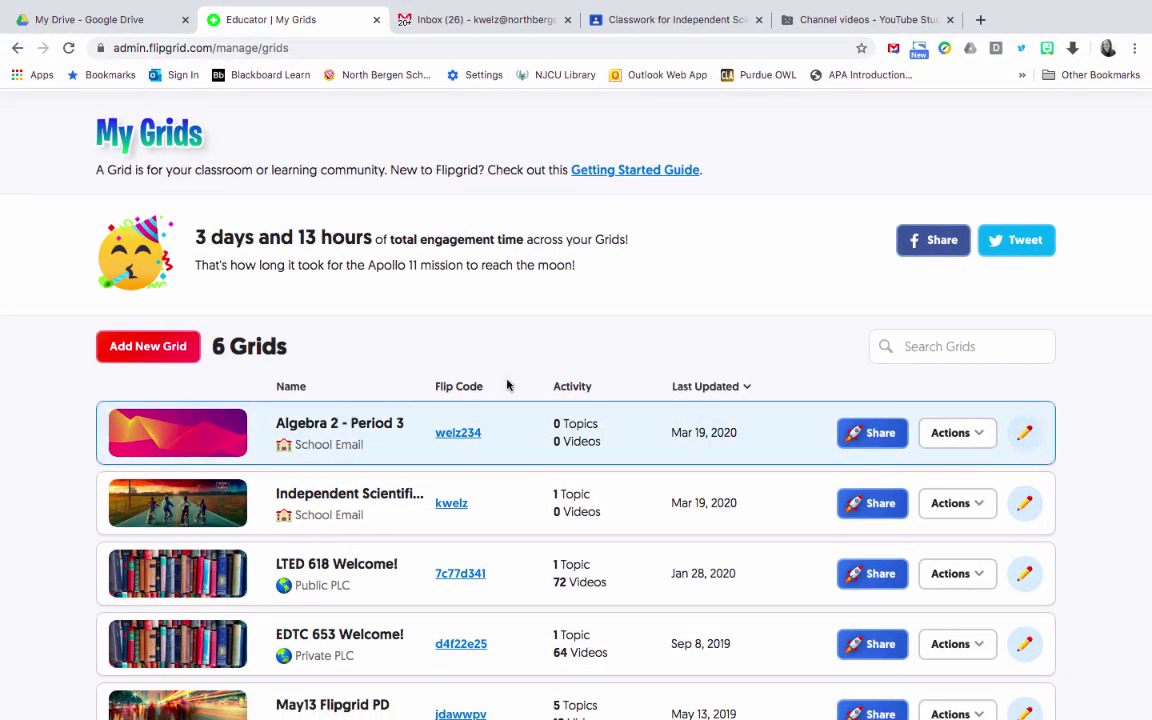
left_click(950, 432)
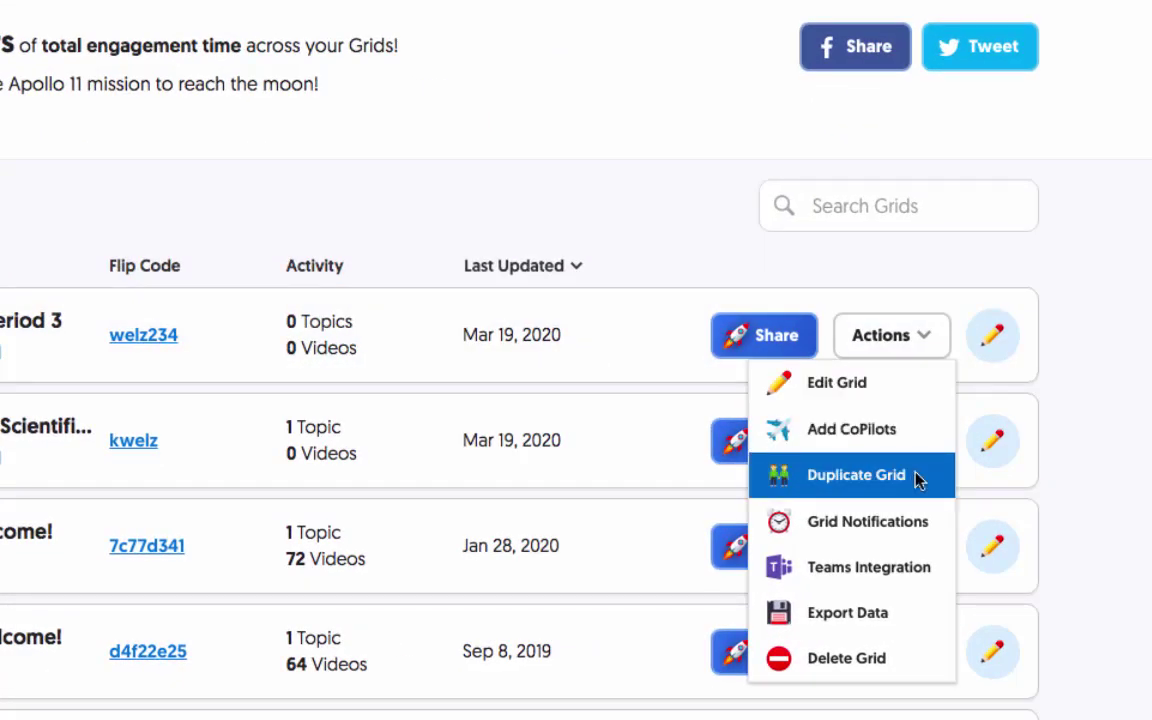
left_click(890, 476)
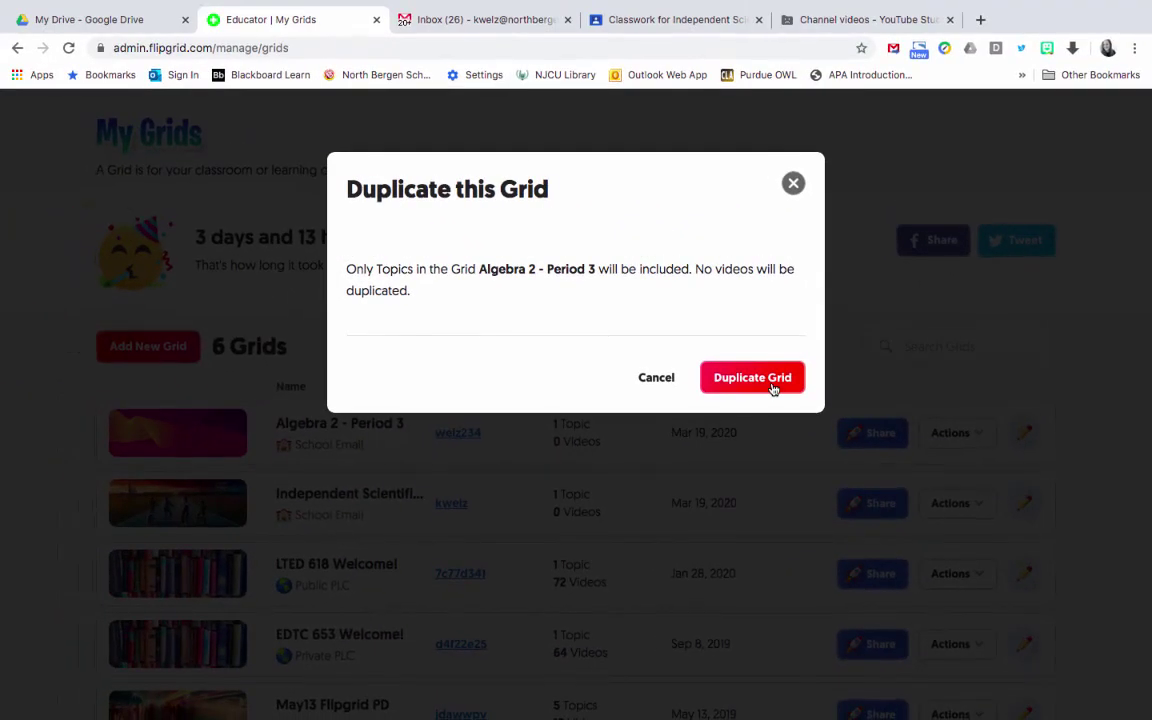
left_click(607, 266)
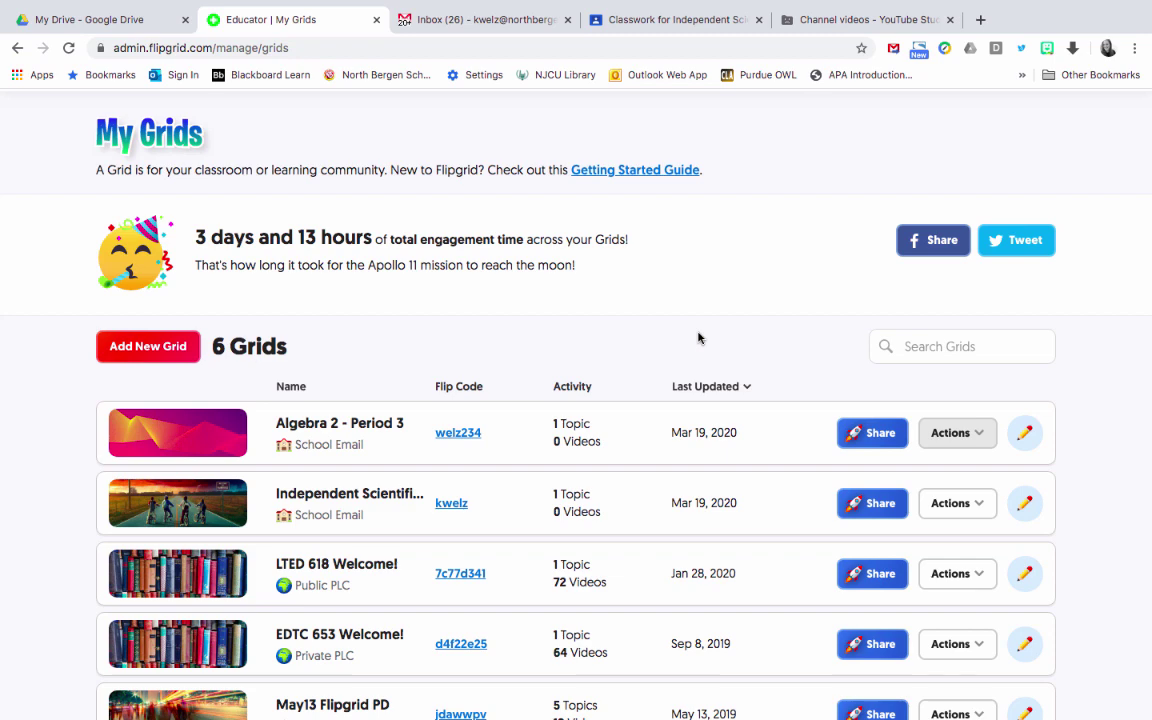
left_click(178, 347)
left_click(392, 266)
type("Al")
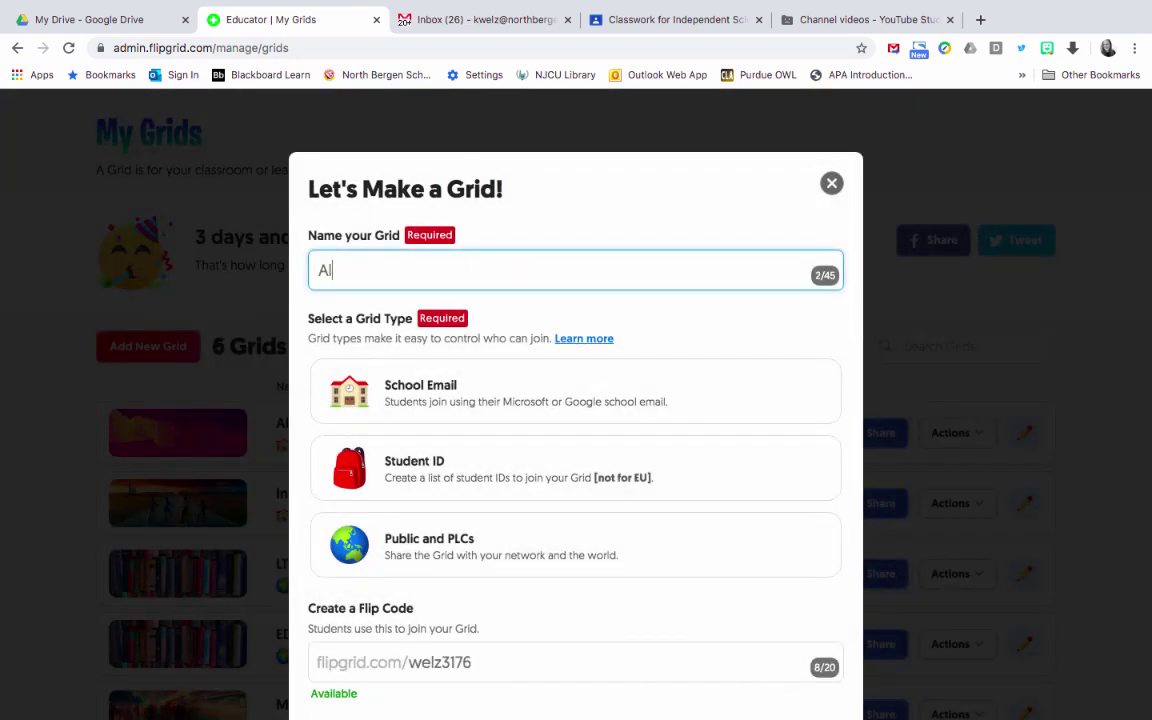
type("grebra 2 - Period 4")
left_click(405, 390)
scroll(714, 476, "down", 2)
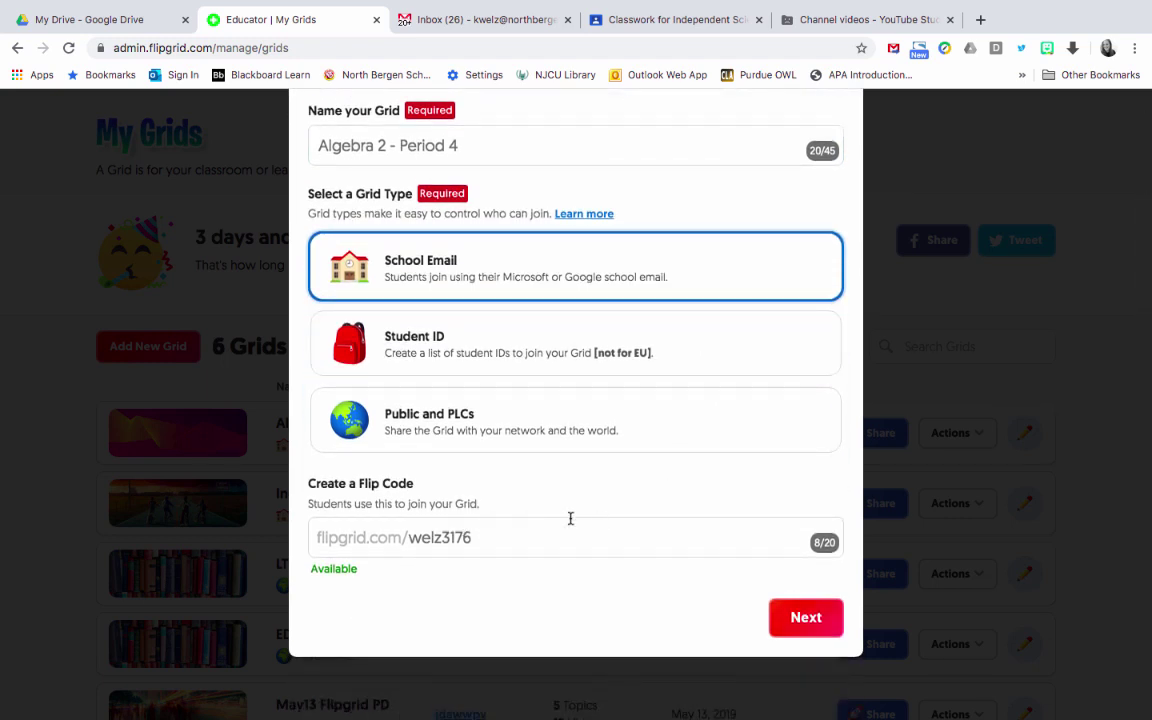
left_click(776, 617)
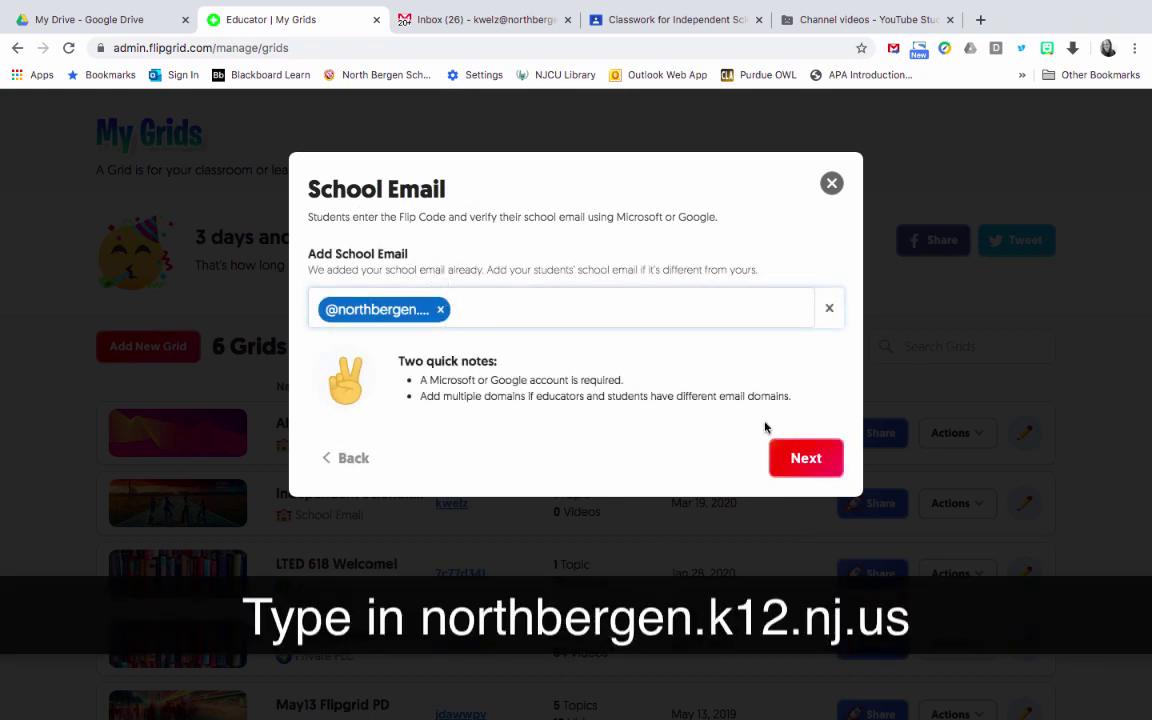
left_click(806, 457)
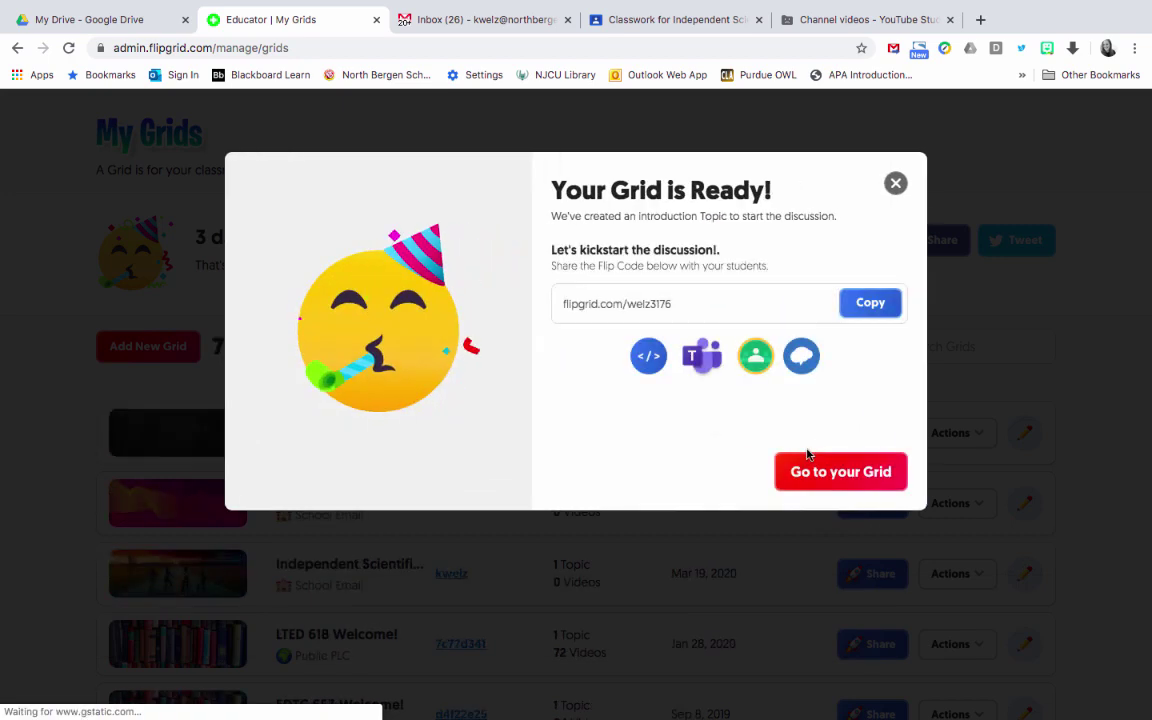
left_click(895, 183)
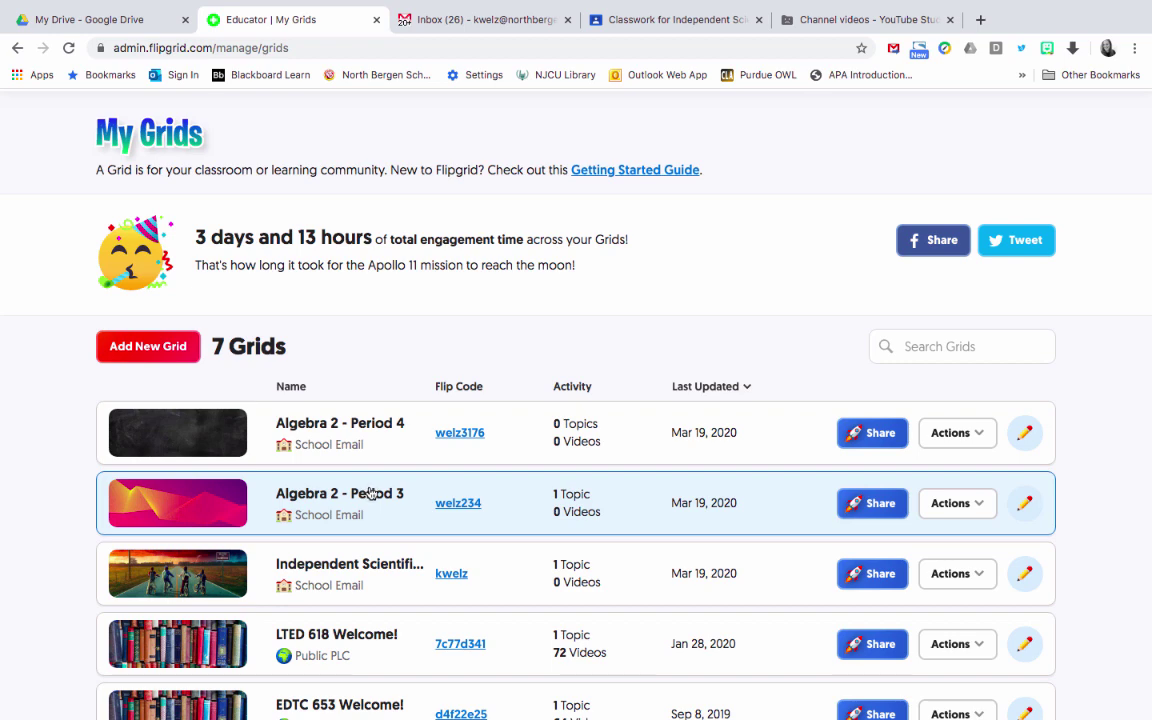
Step: Open the Edit Grid page for Algebra 2 - Period 3 and scroll to its Features options
left_click(370, 493)
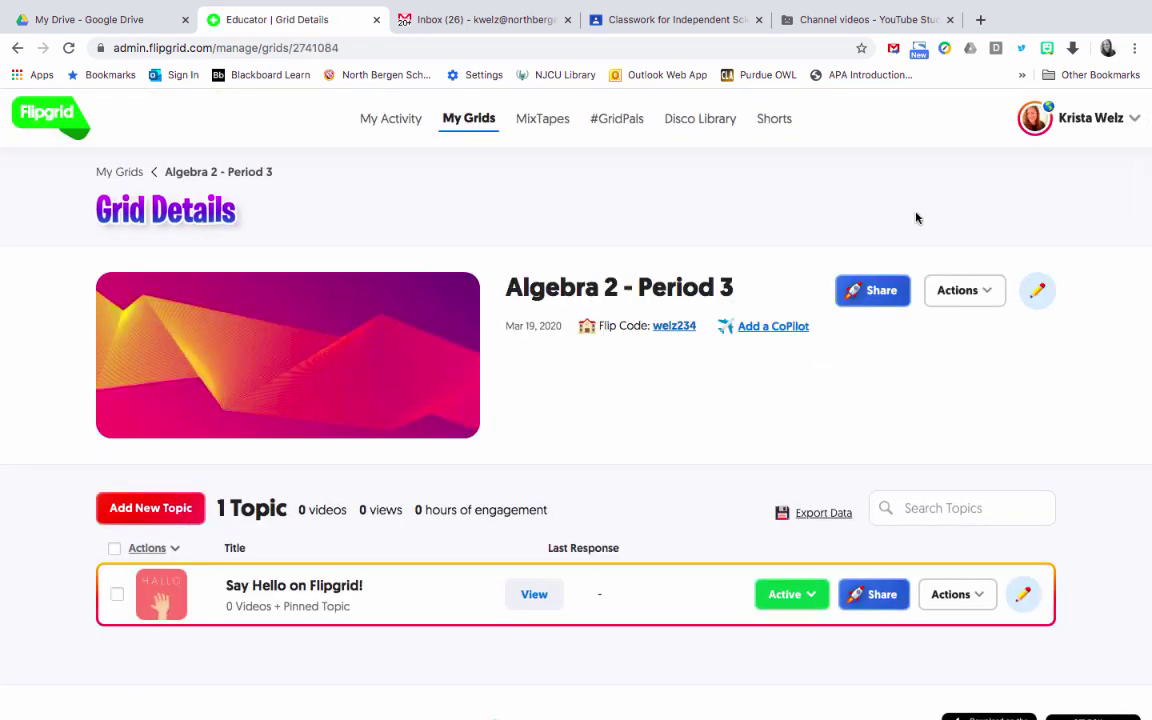
left_click(1040, 292)
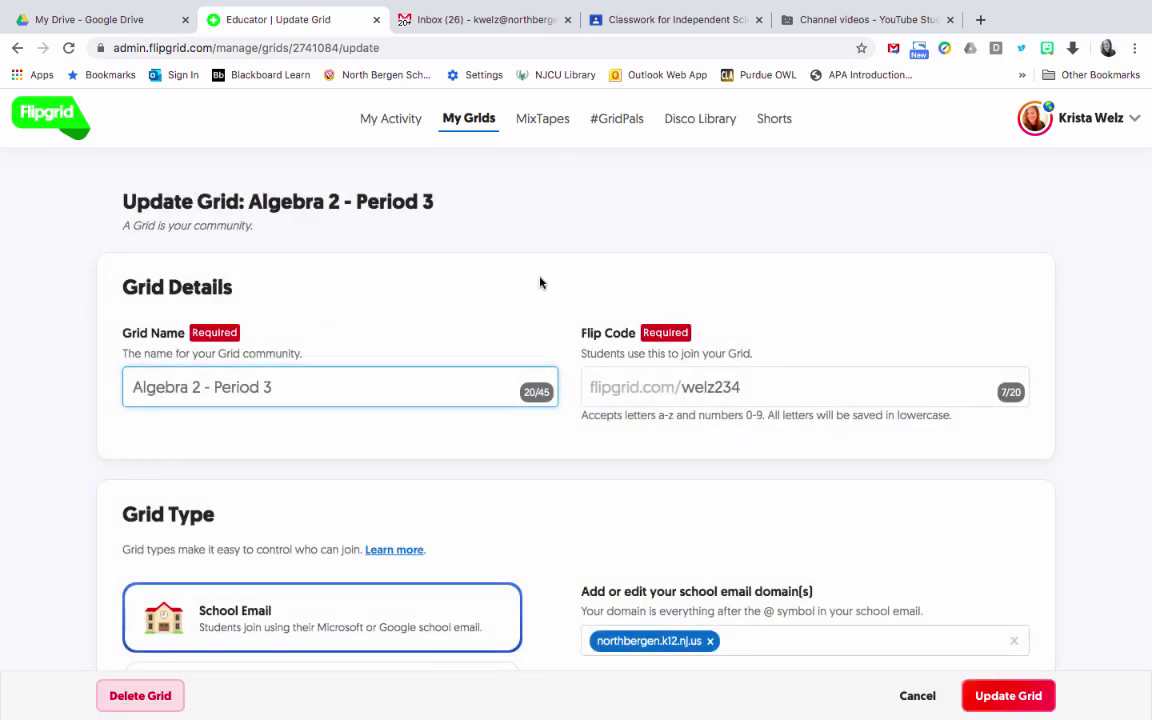
scroll(378, 327, "down", 3)
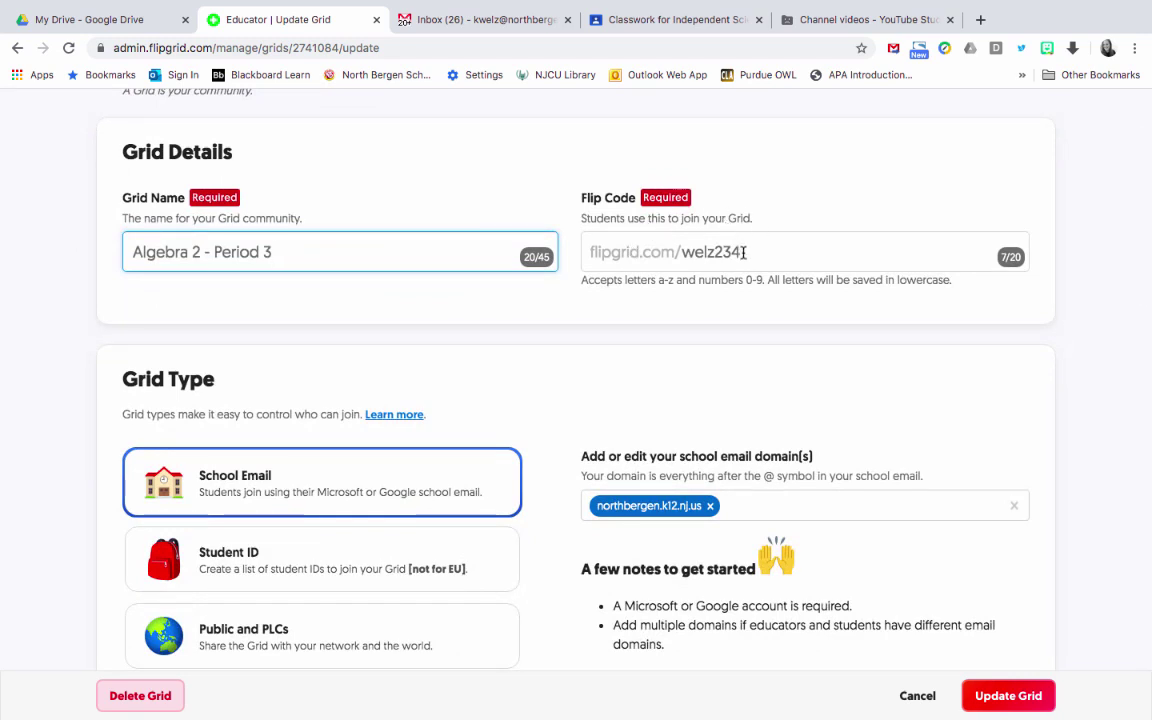
left_click_drag(752, 257, 638, 346)
left_click(638, 346)
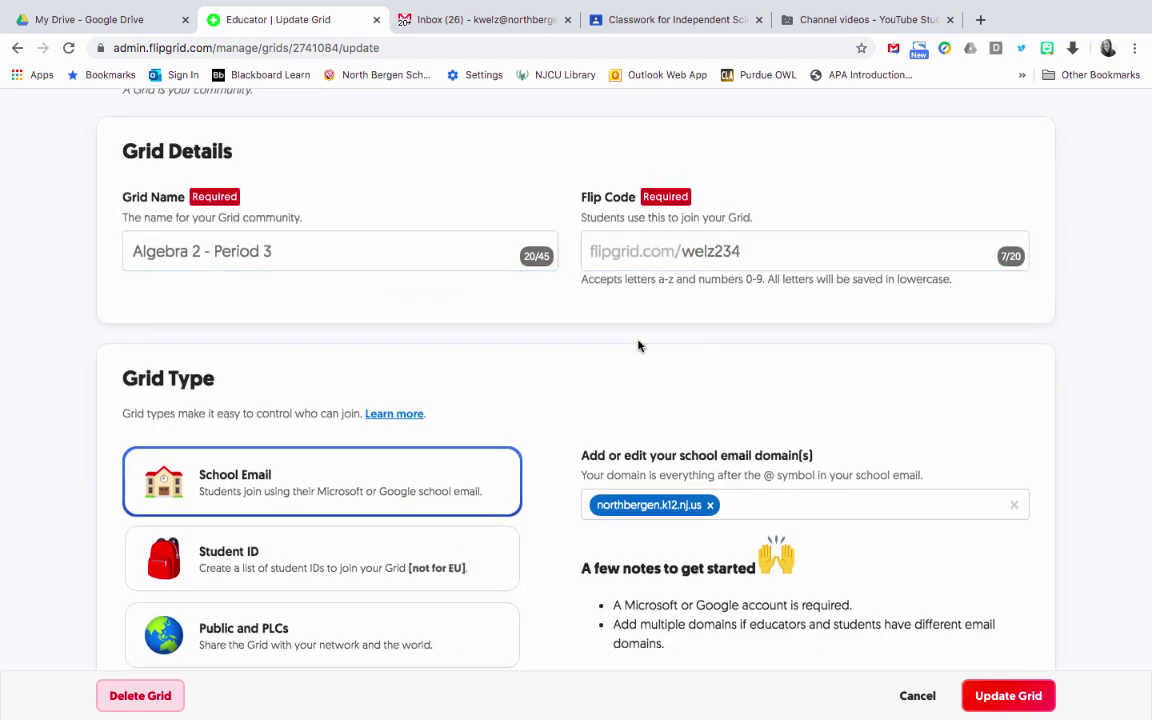
scroll(638, 346, "down", 3)
scroll(627, 385, "down", 5)
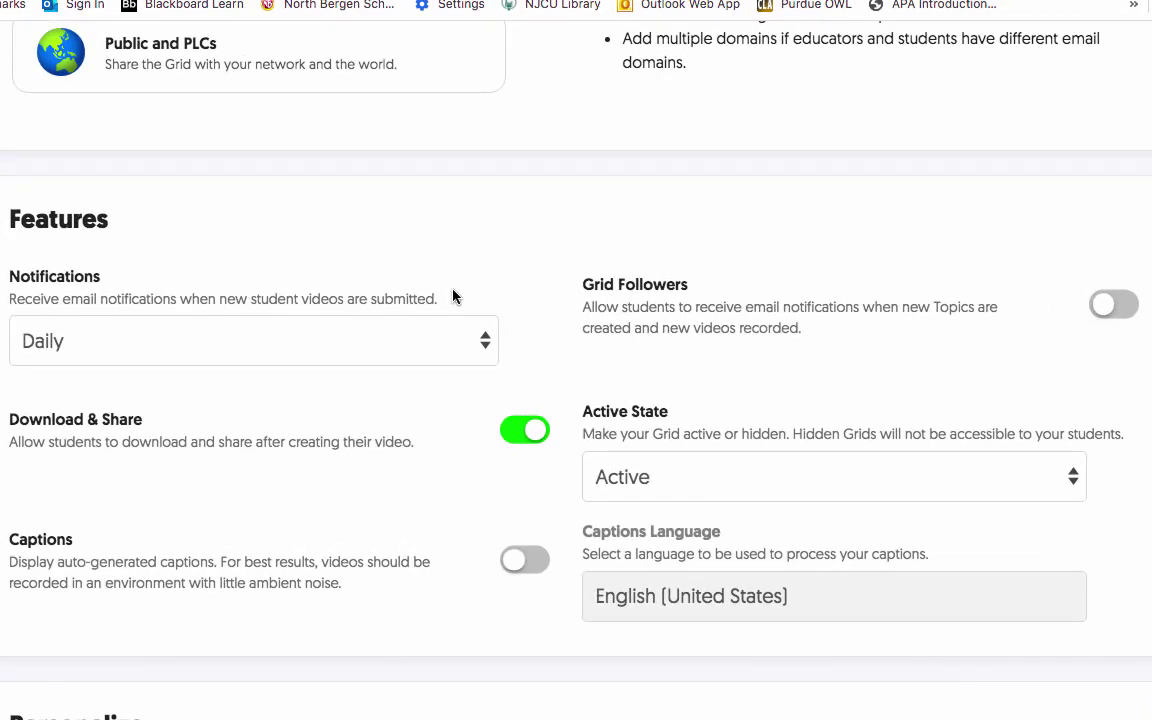
Step: Keep the grid's notifications at Daily and its state Active
left_click(418, 339)
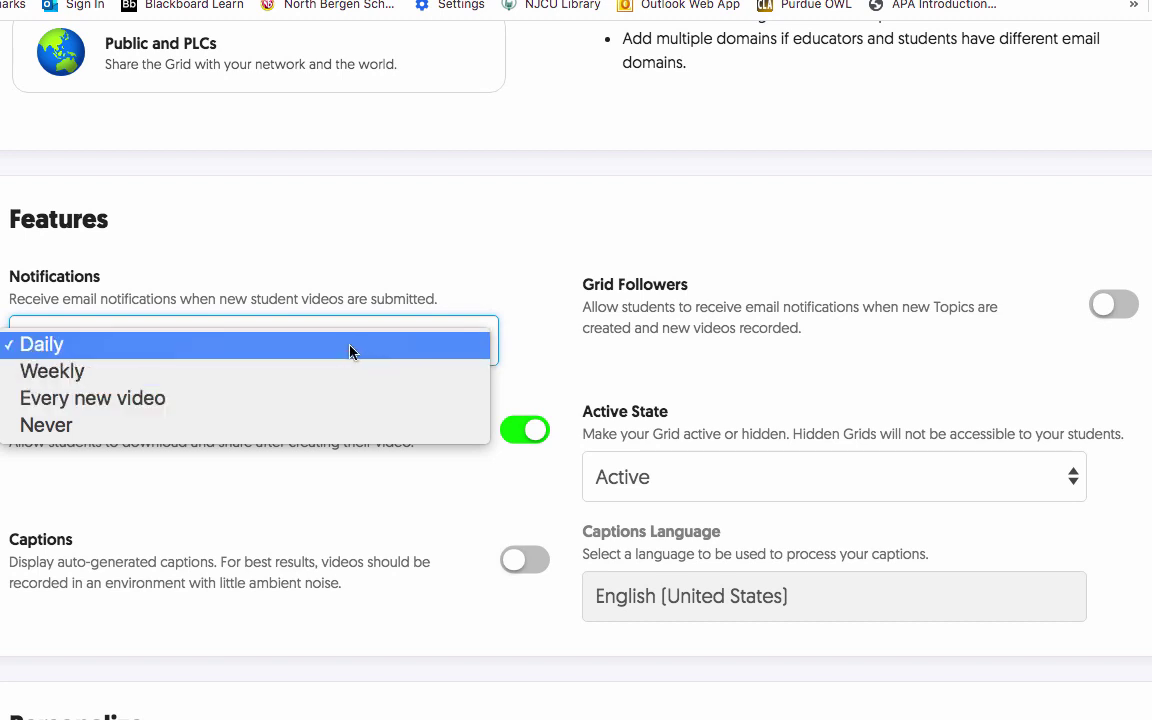
left_click(352, 347)
scroll(496, 252, "down", 2)
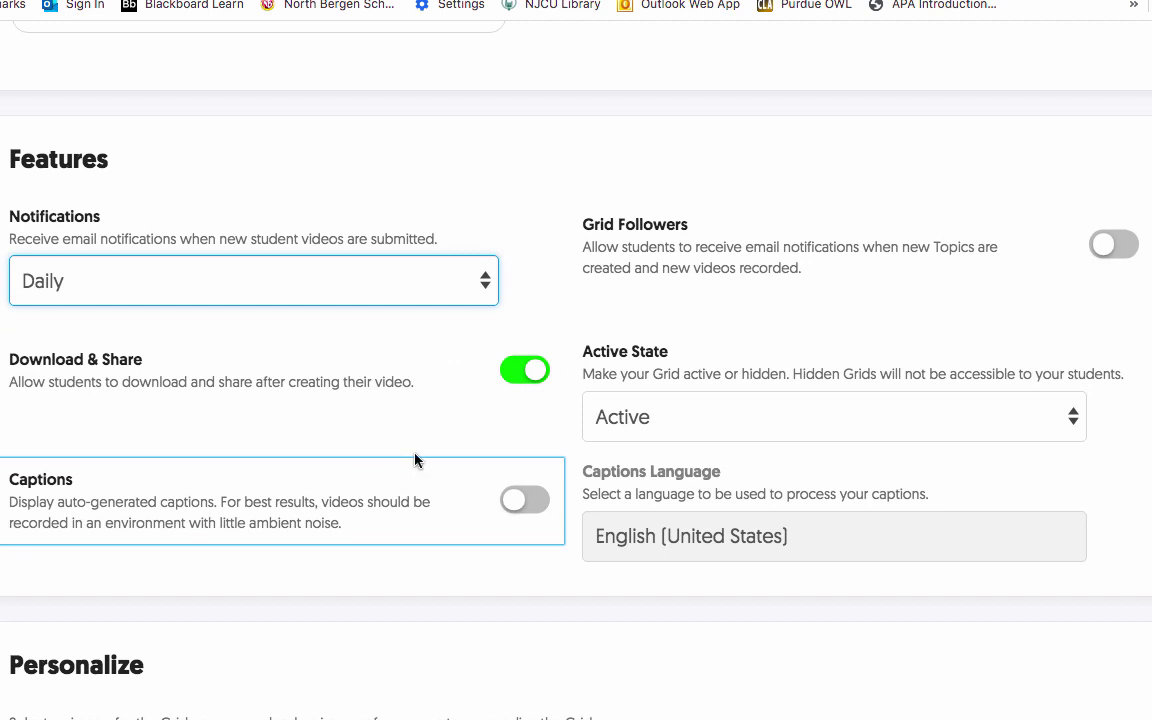
scroll(383, 417, "down", 1)
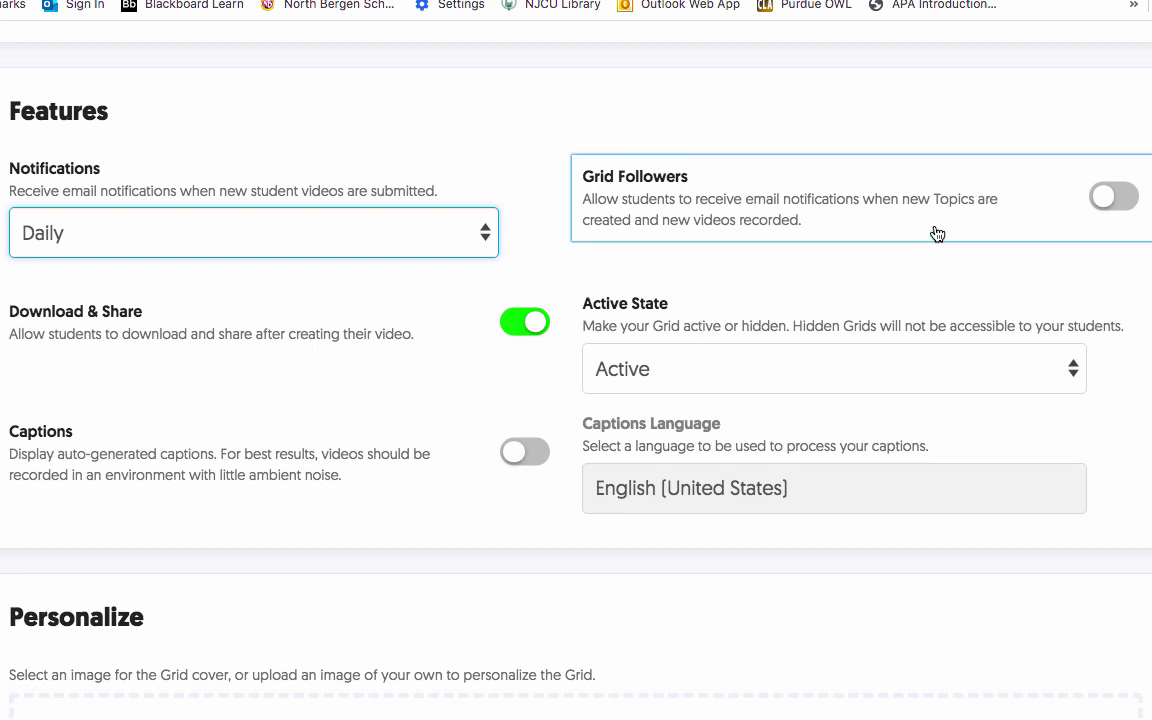
scroll(937, 234, "down", 2)
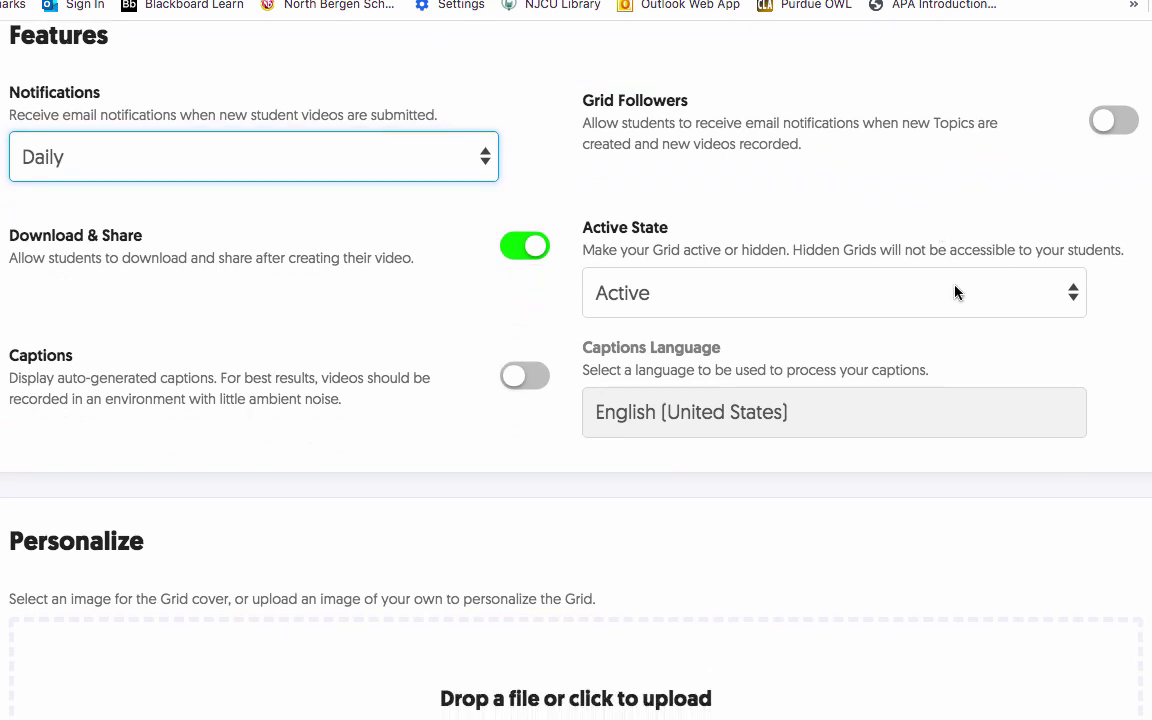
left_click(888, 297)
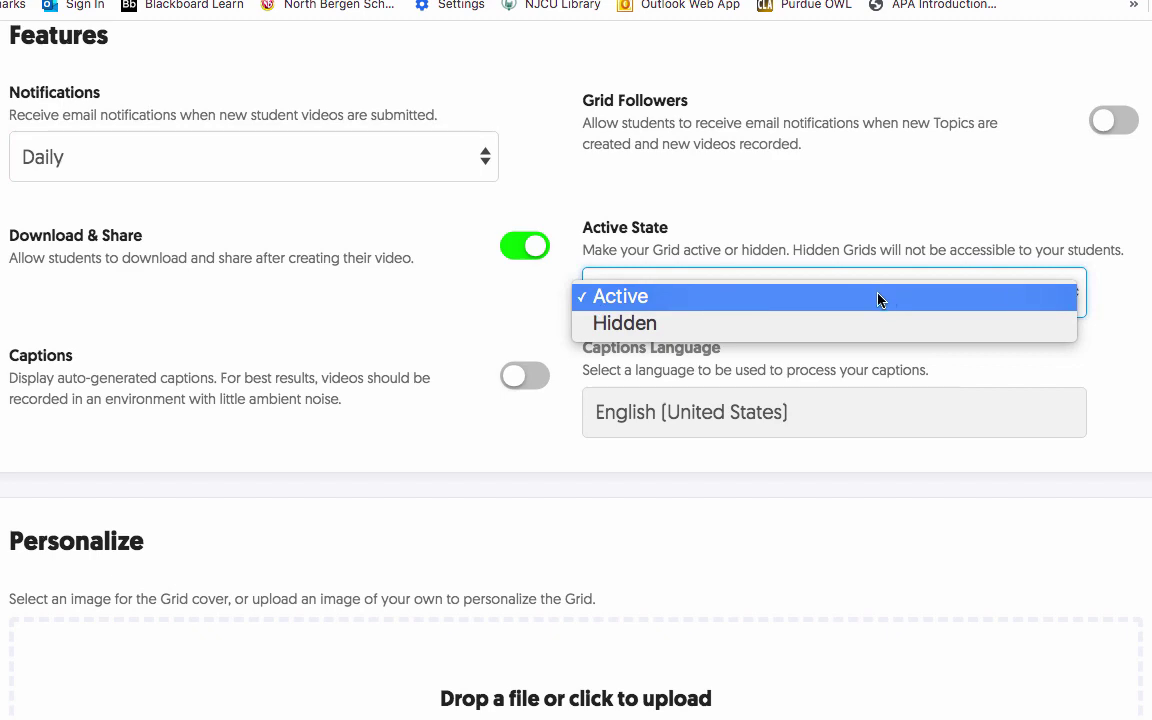
left_click(878, 297)
Step: Browse the Textures and People cover image sets, keeping the default wave banner
scroll(878, 297, "down", 3)
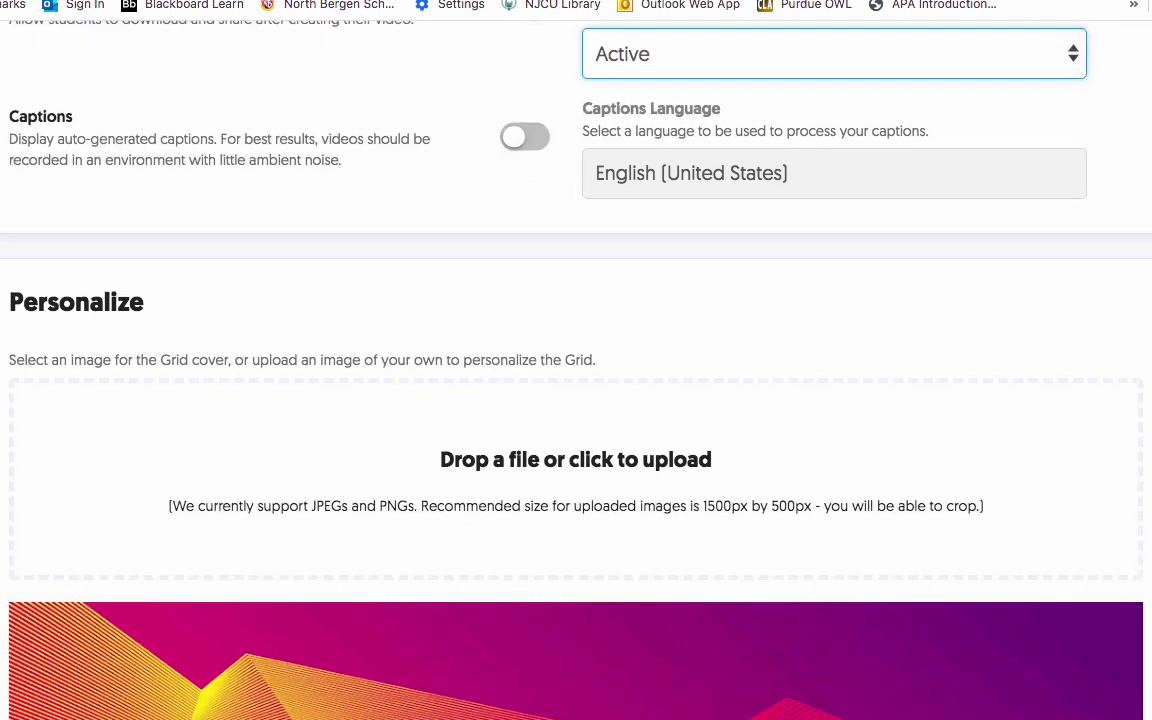
scroll(746, 496, "down", 5)
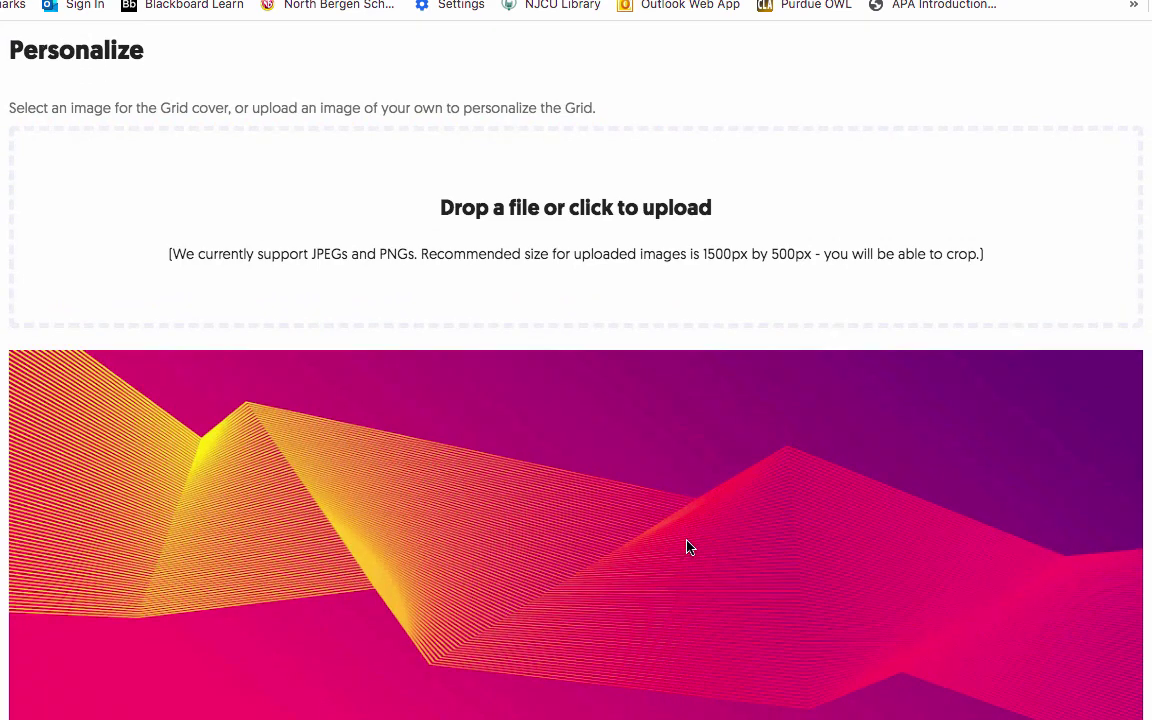
scroll(517, 365, "down", 3)
scroll(614, 396, "down", 4)
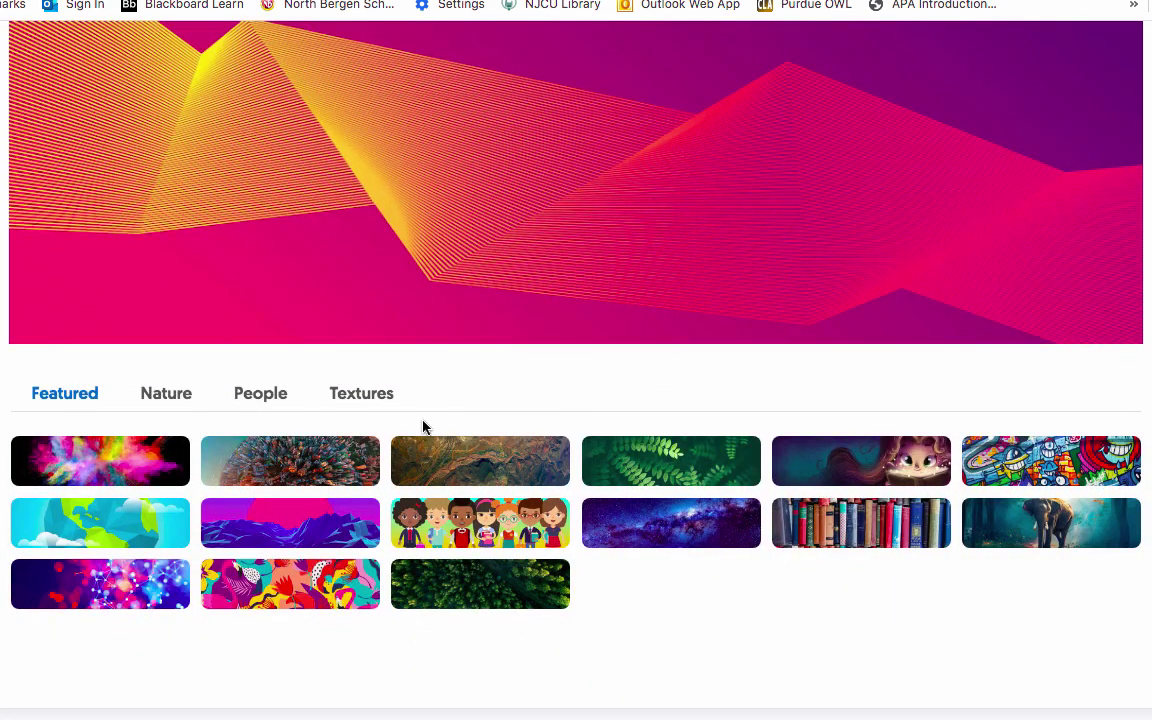
left_click(357, 400)
left_click(268, 397)
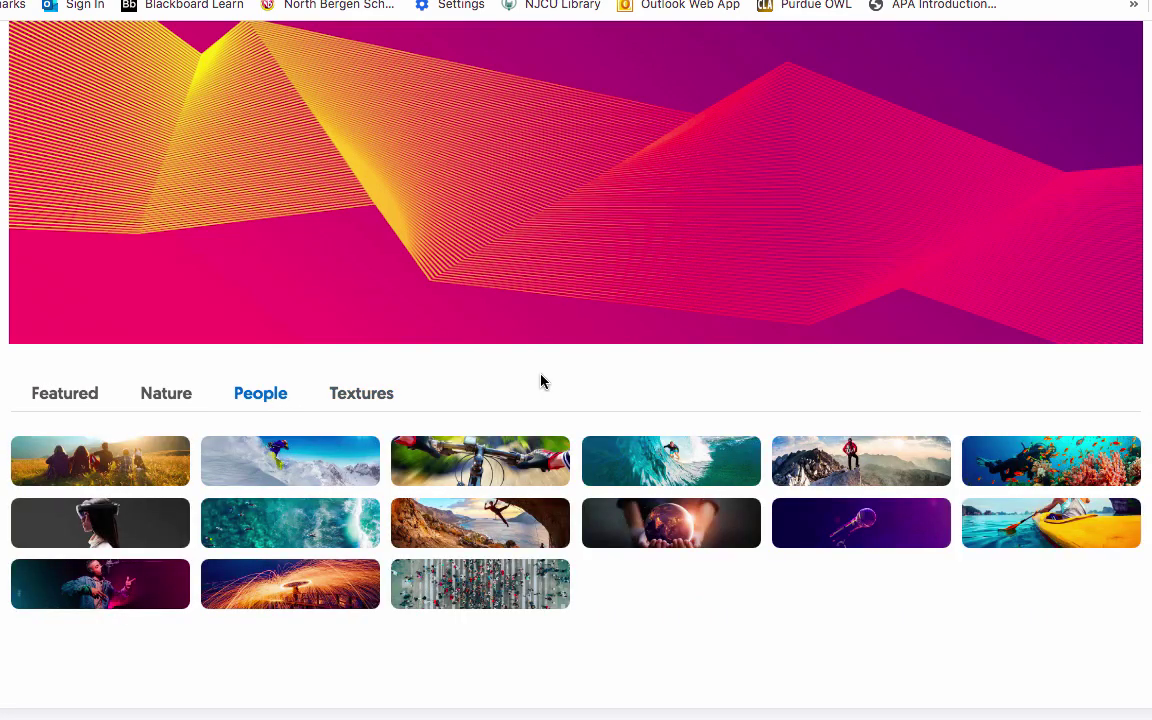
scroll(540, 381, "up", 5)
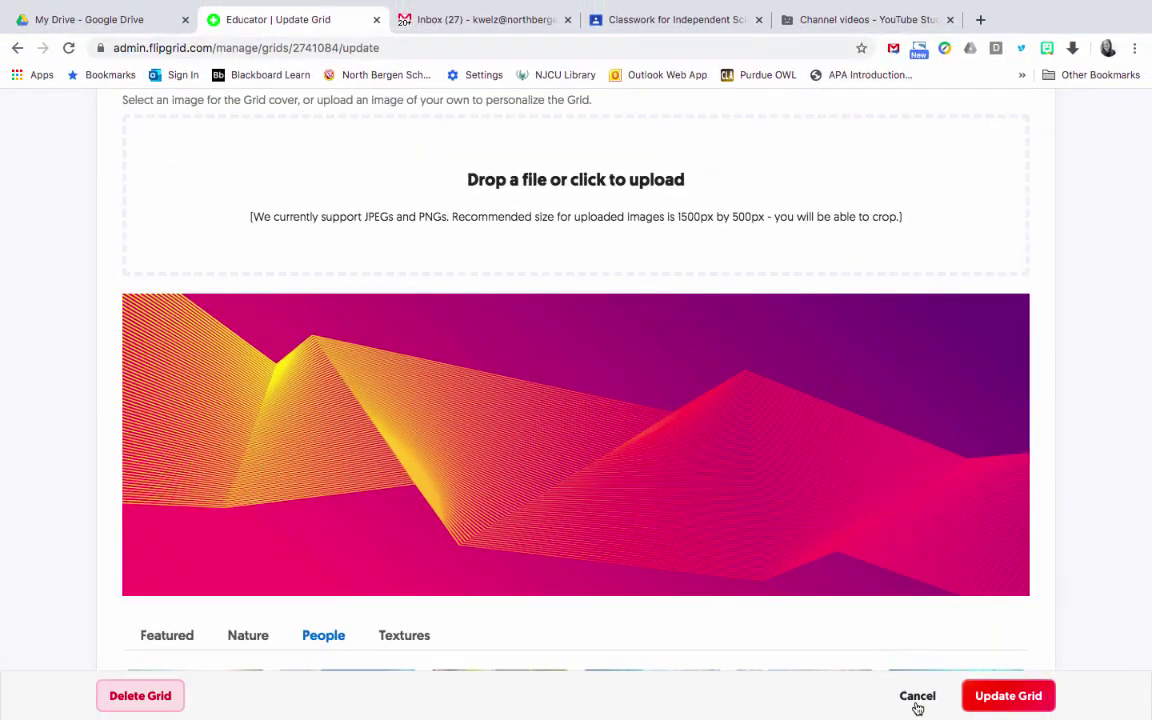
Step: Cancel the grid edits and begin a new topic, entering the title 'Checking i'
left_click(917, 696)
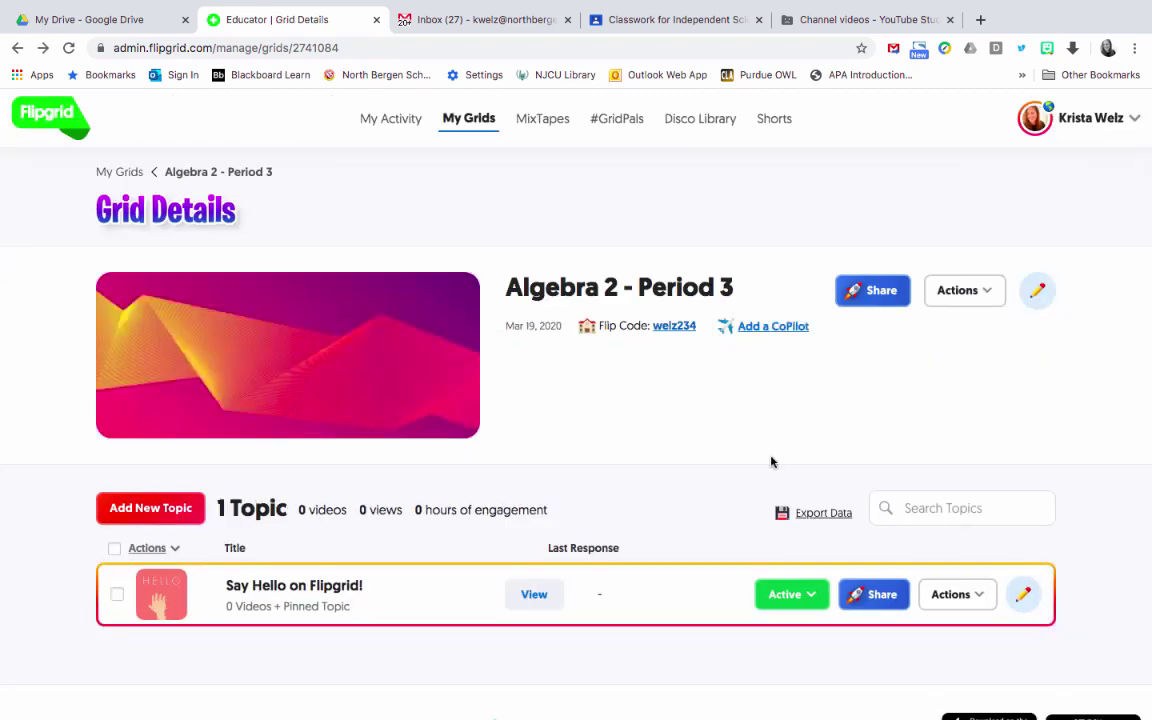
scroll(771, 462, "down", 1)
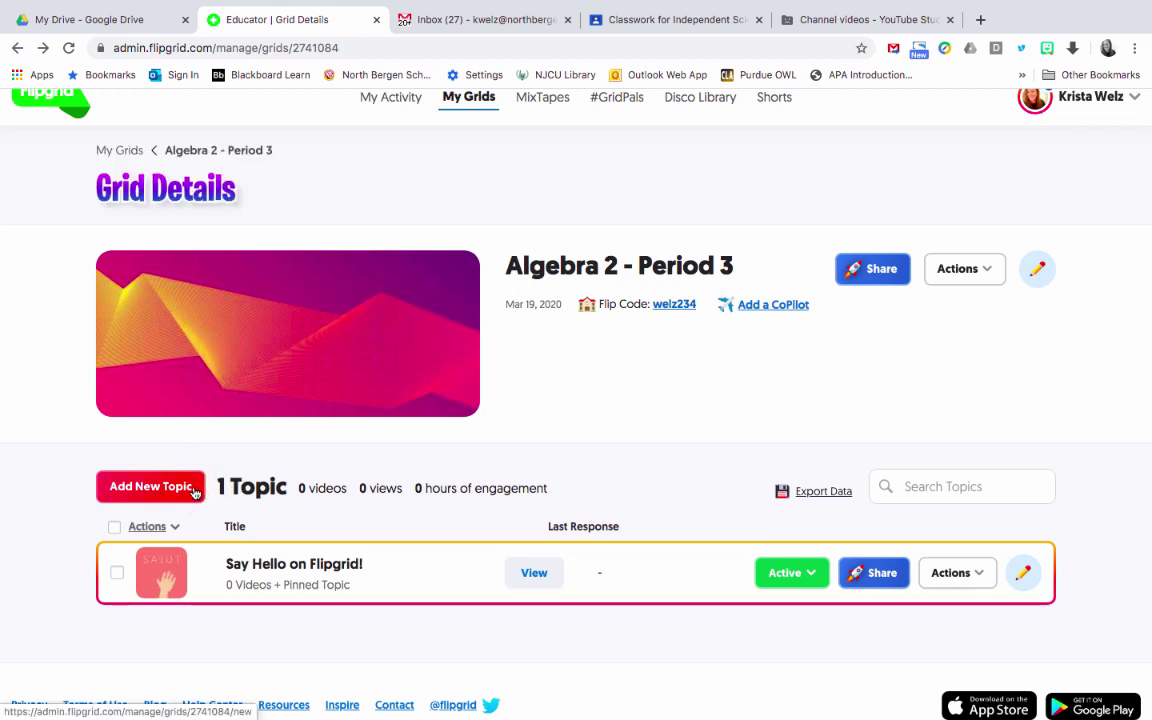
left_click(195, 490)
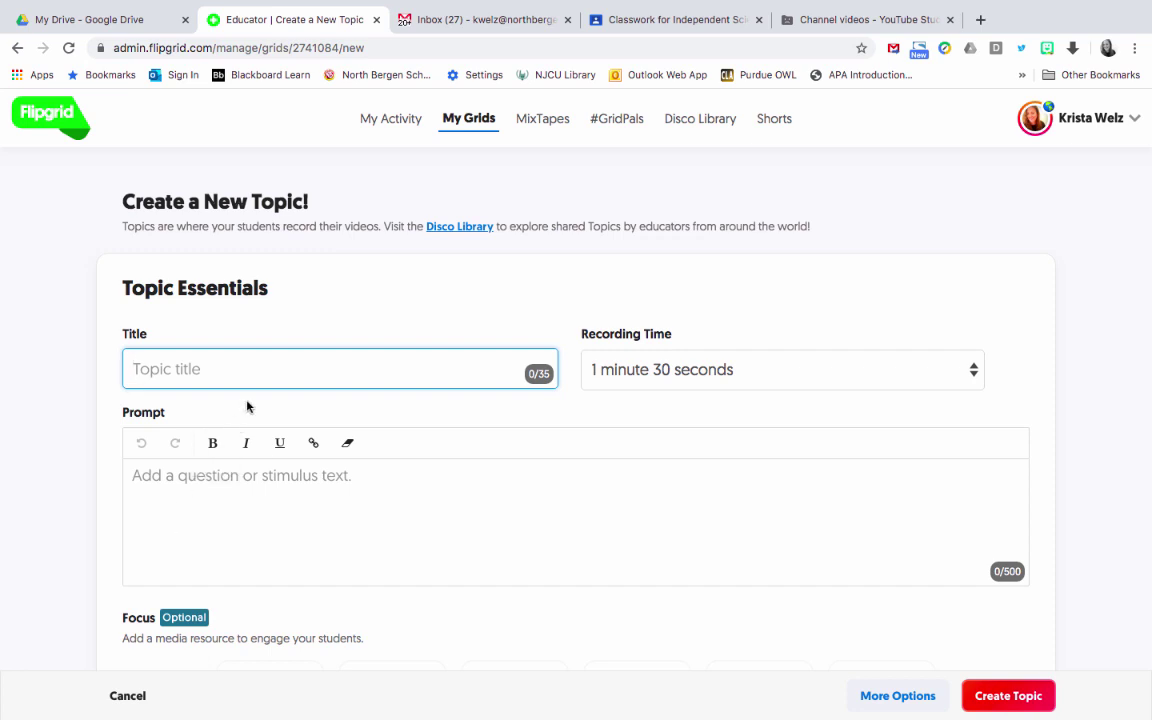
type("R")
type("e")
key("BackSpace")
key("BackSpace")
type("Checking in")
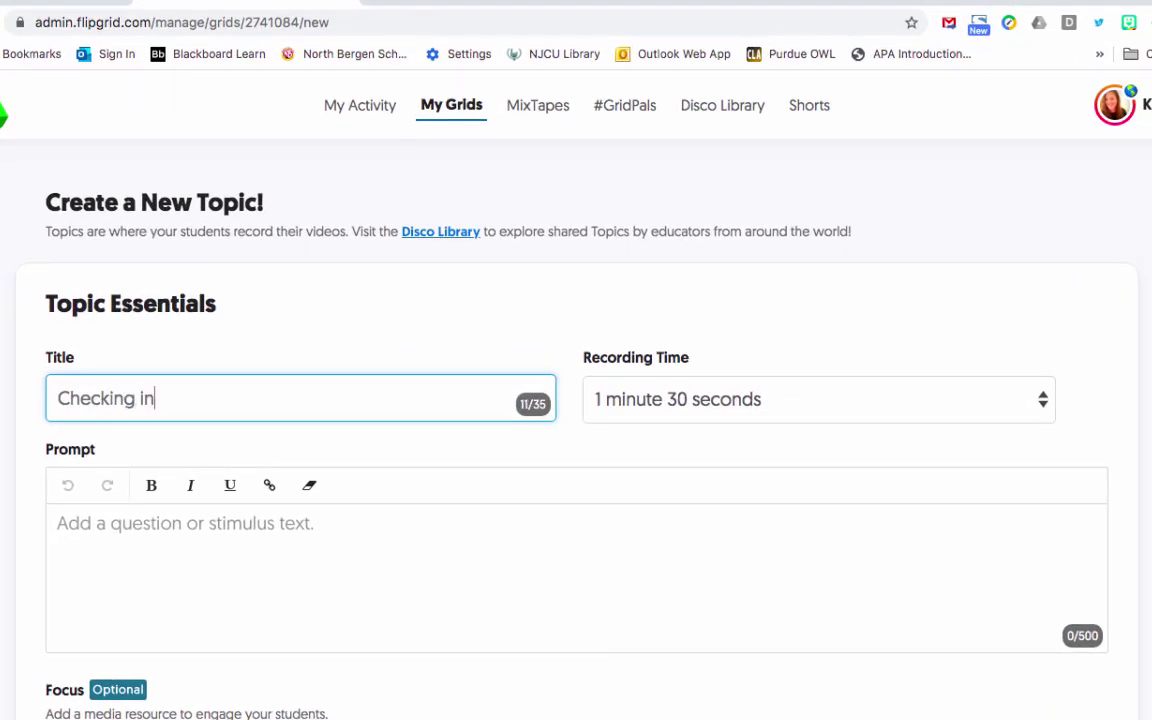
Step: Complete the title 'Checking in!' and set the recording time to 3 minutes
type("!")
scroll(646, 260, "down", 1)
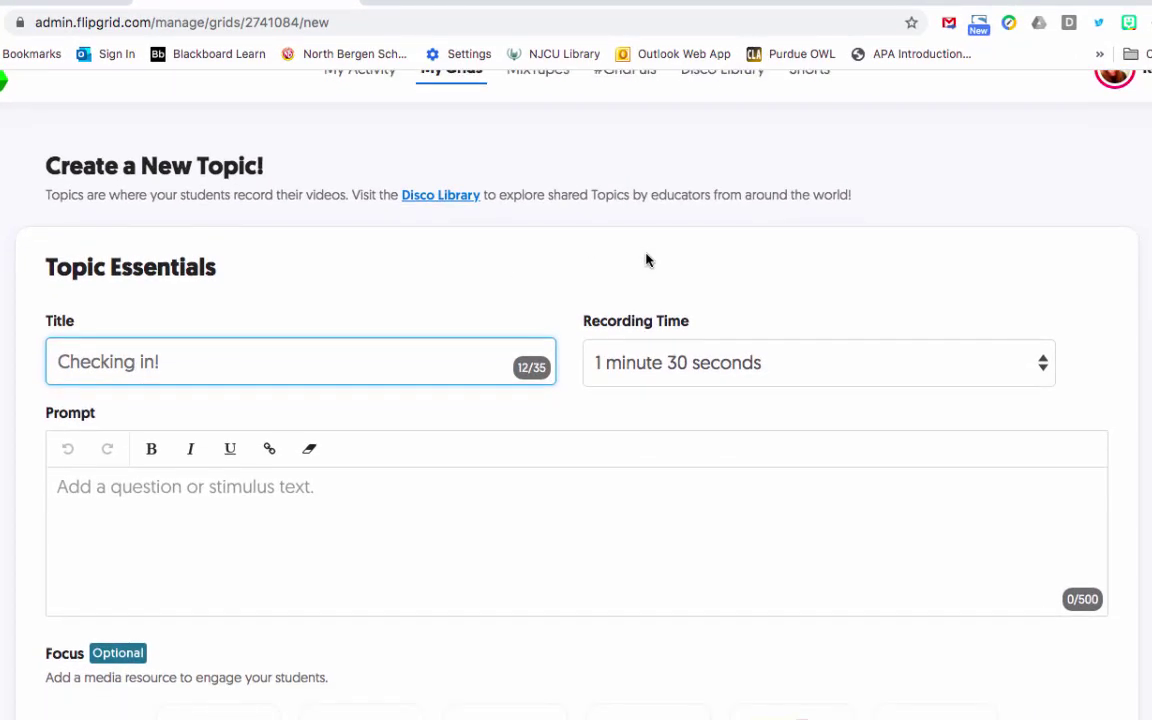
left_click(897, 357)
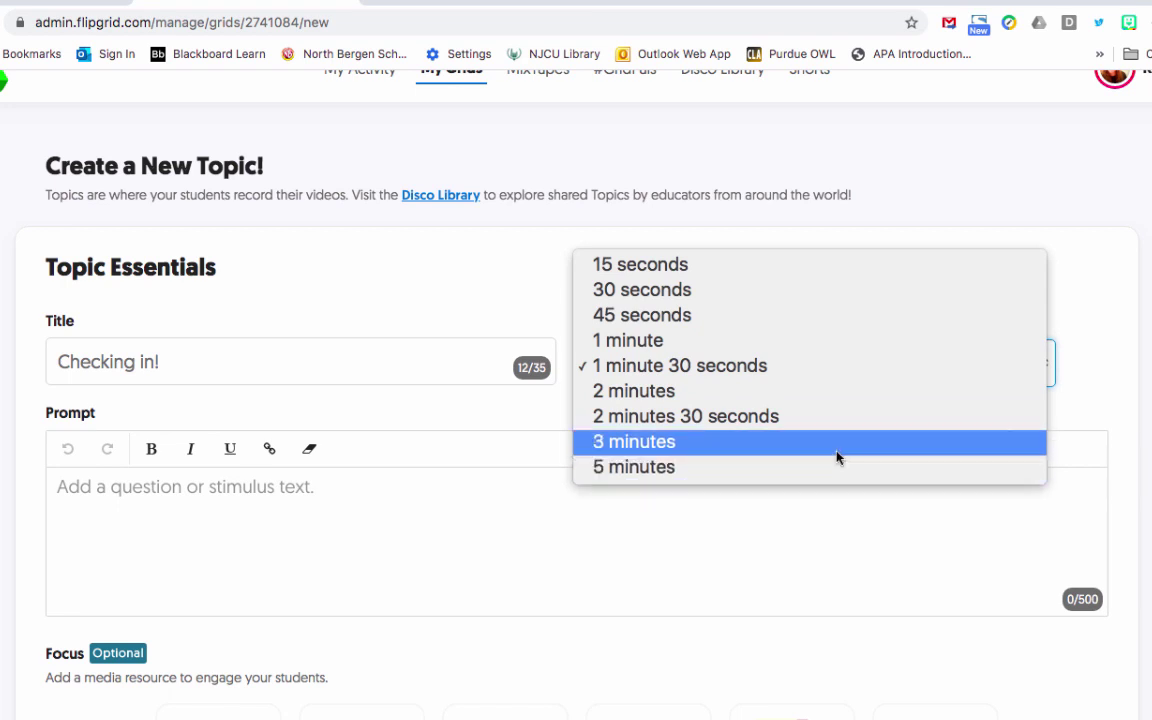
left_click(816, 450)
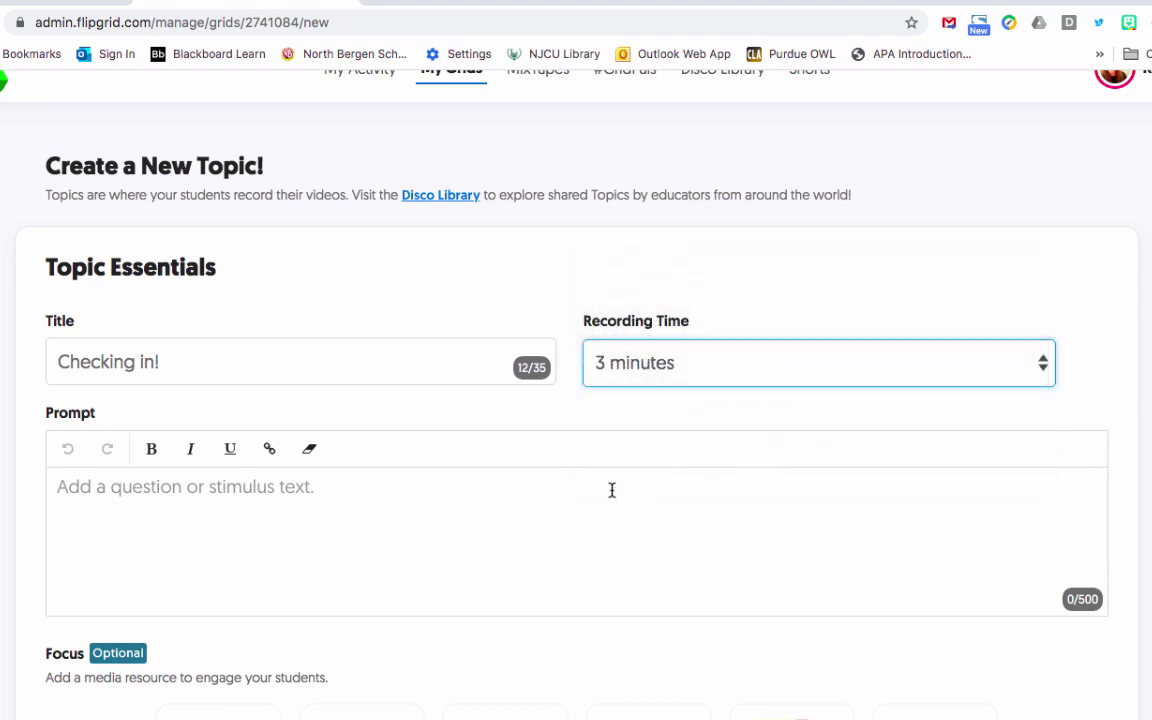
Step: Paste the prompt asking how students are doing, ending it with 'receiving?'
left_click(581, 501)
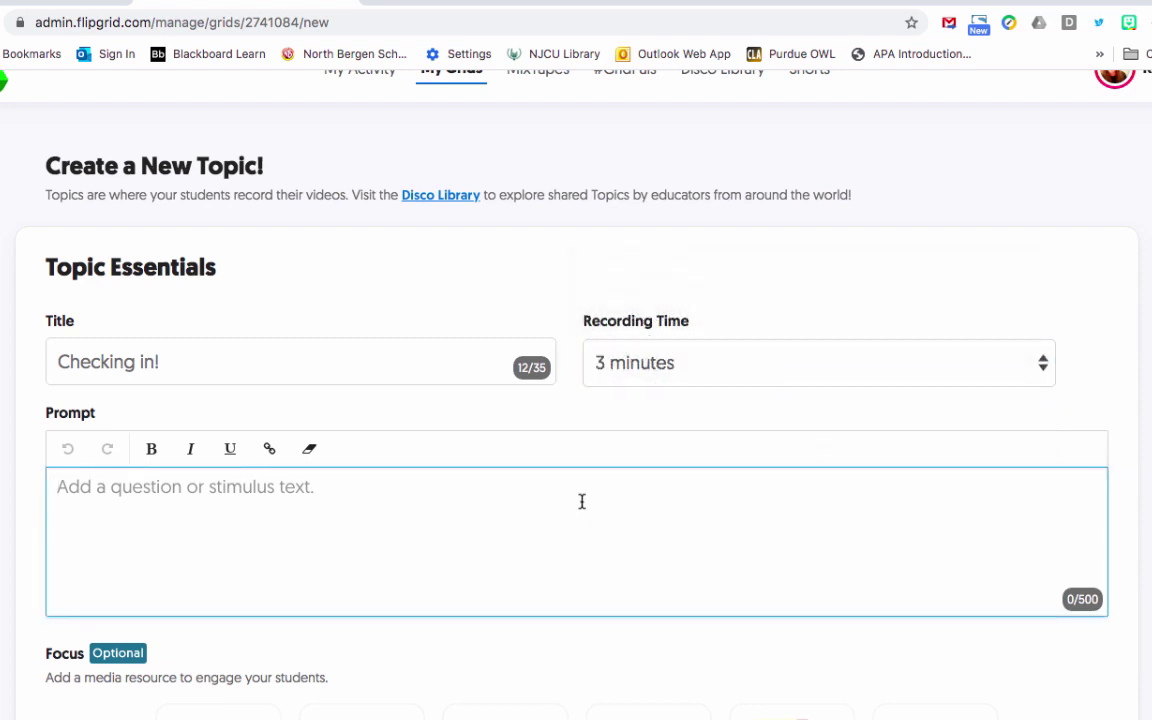
type("Please let me know how you are doing! How are you staying busy during the school closure? What do you miss about our class? Do you have any questions about the coursework you are")
type("revei")
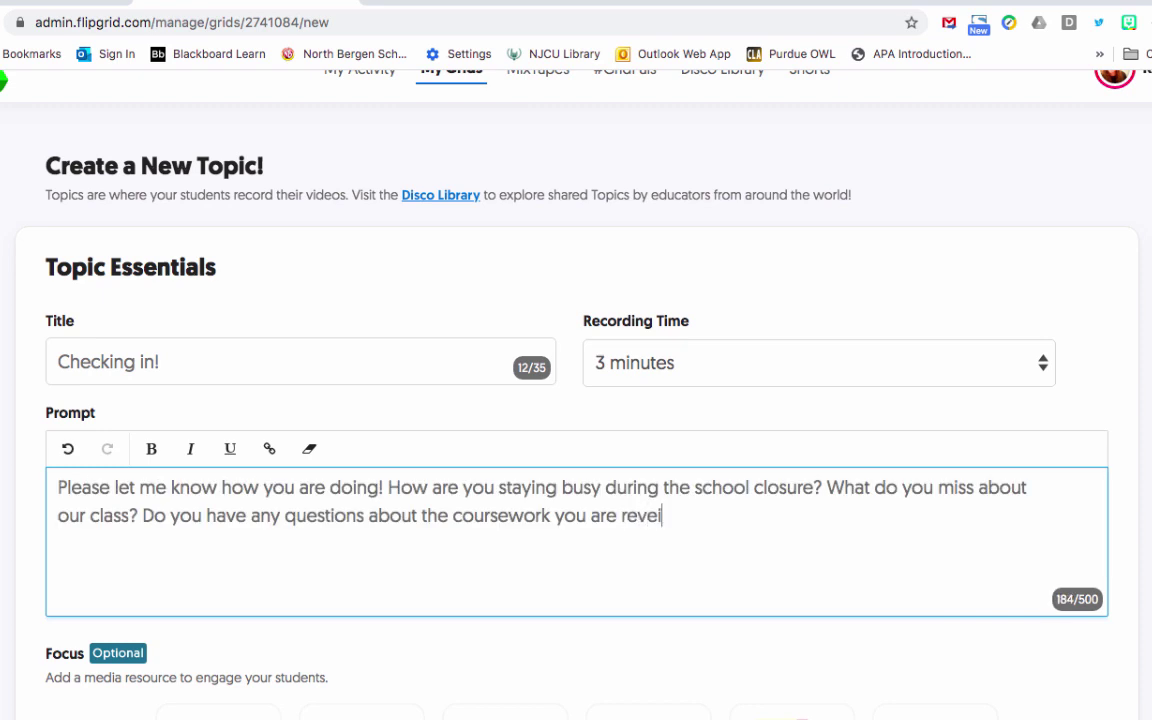
key("BackSpace")
key("BackSpace")
key("BackSpace")
type("ceiving?")
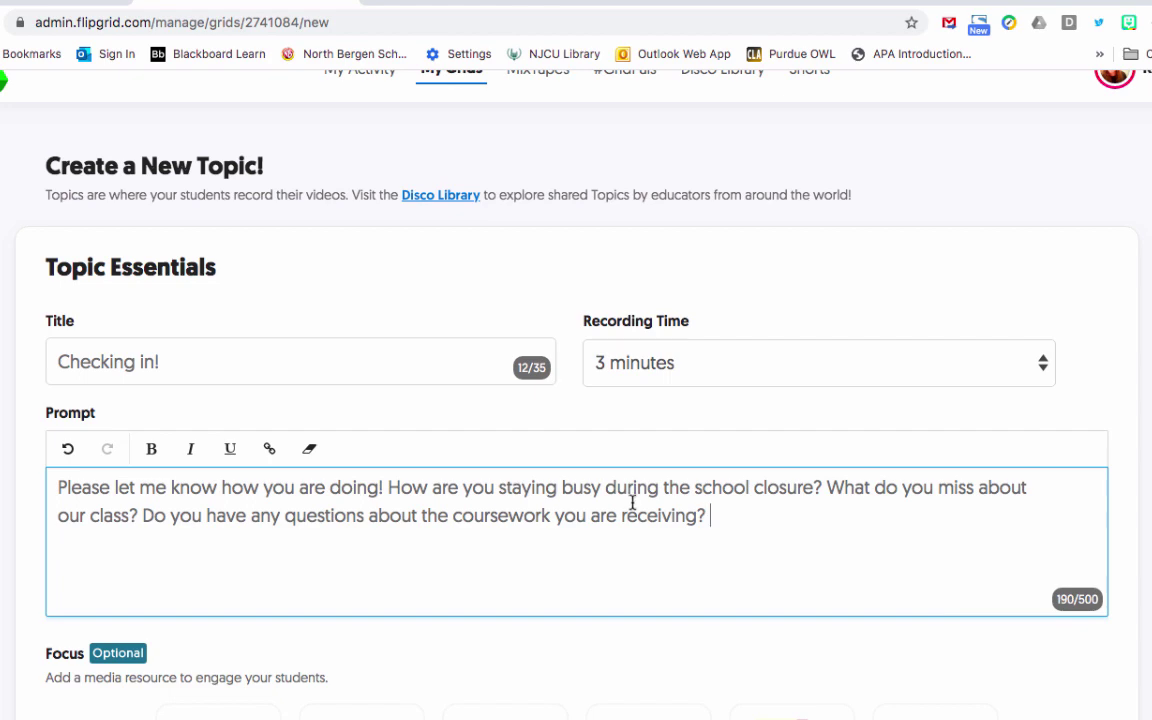
scroll(632, 503, "down", 3)
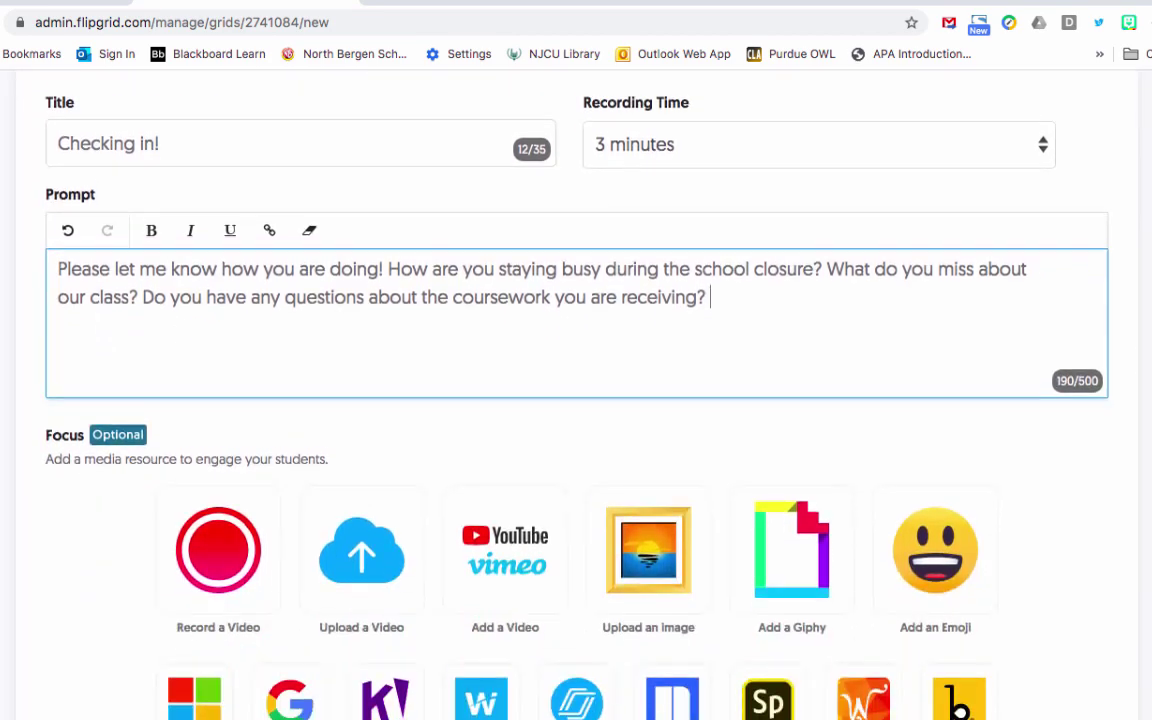
scroll(753, 426, "down", 2)
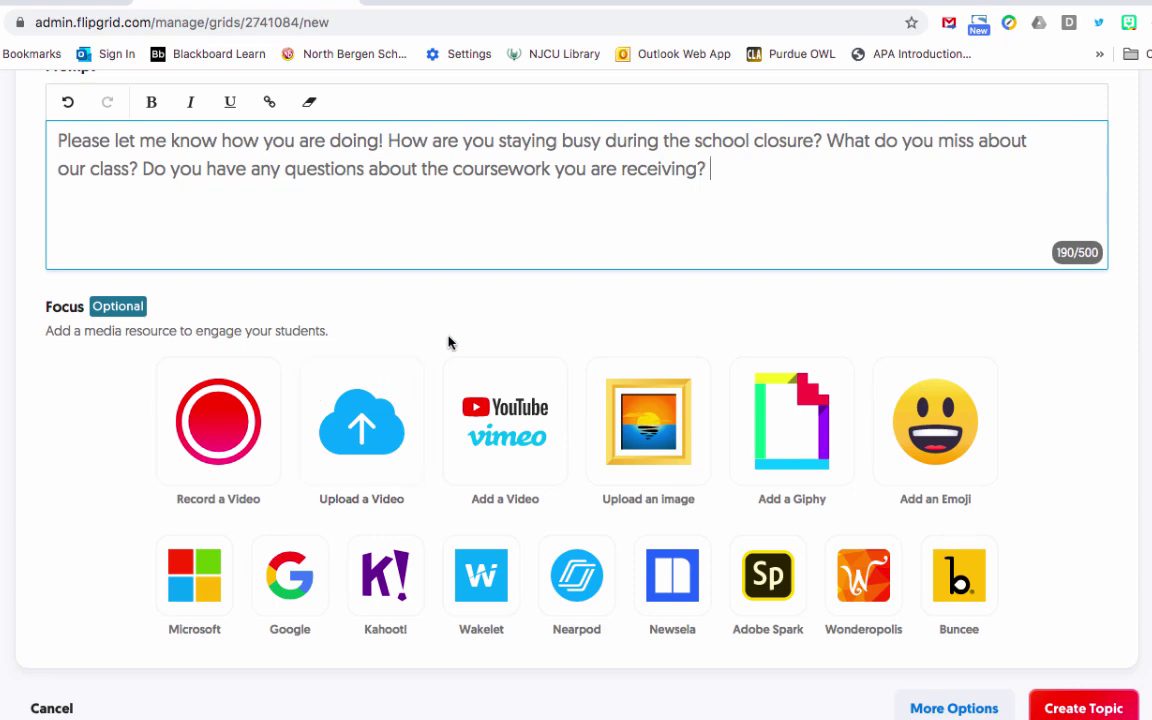
Step: Search Giphy for 'missing you' and set the I MISS YOUR FACE bunny GIF as focus media
left_click(784, 437)
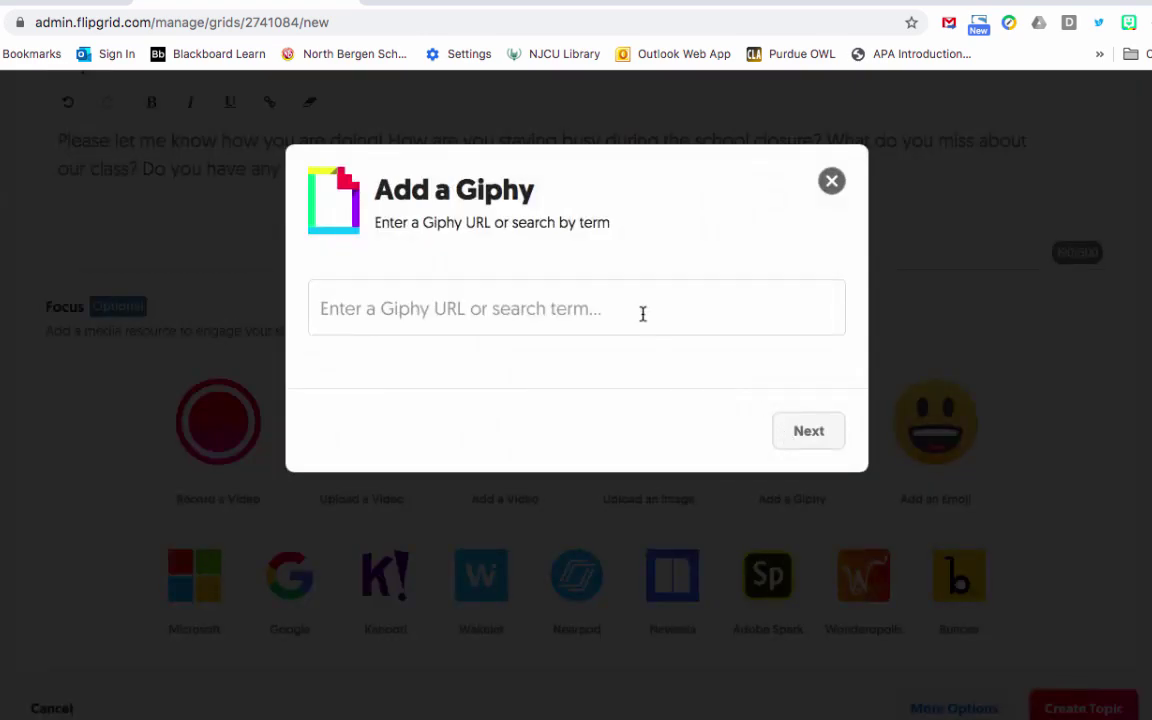
left_click(553, 321)
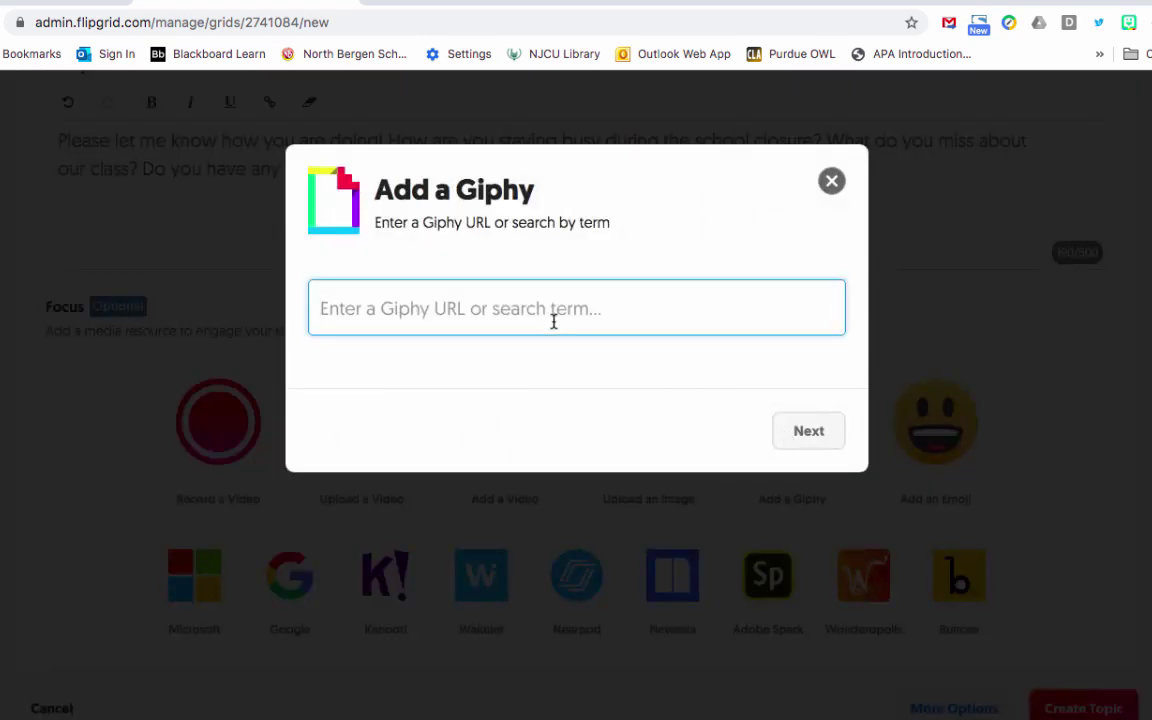
type("miss")
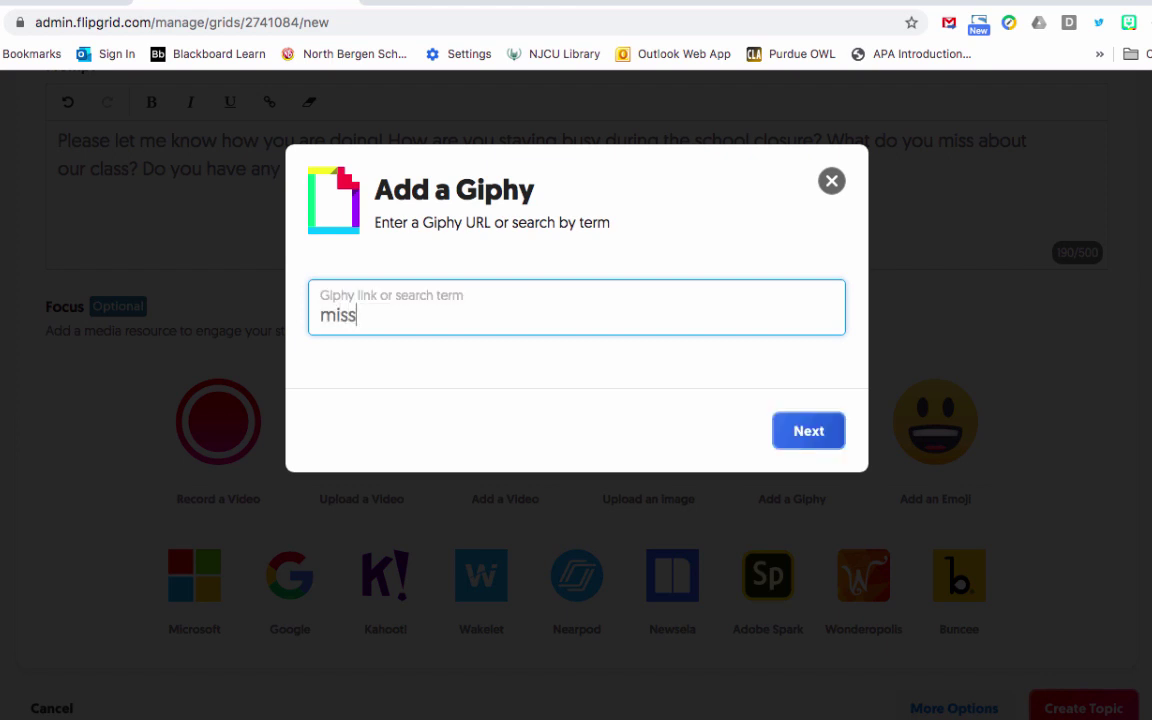
type("ing you")
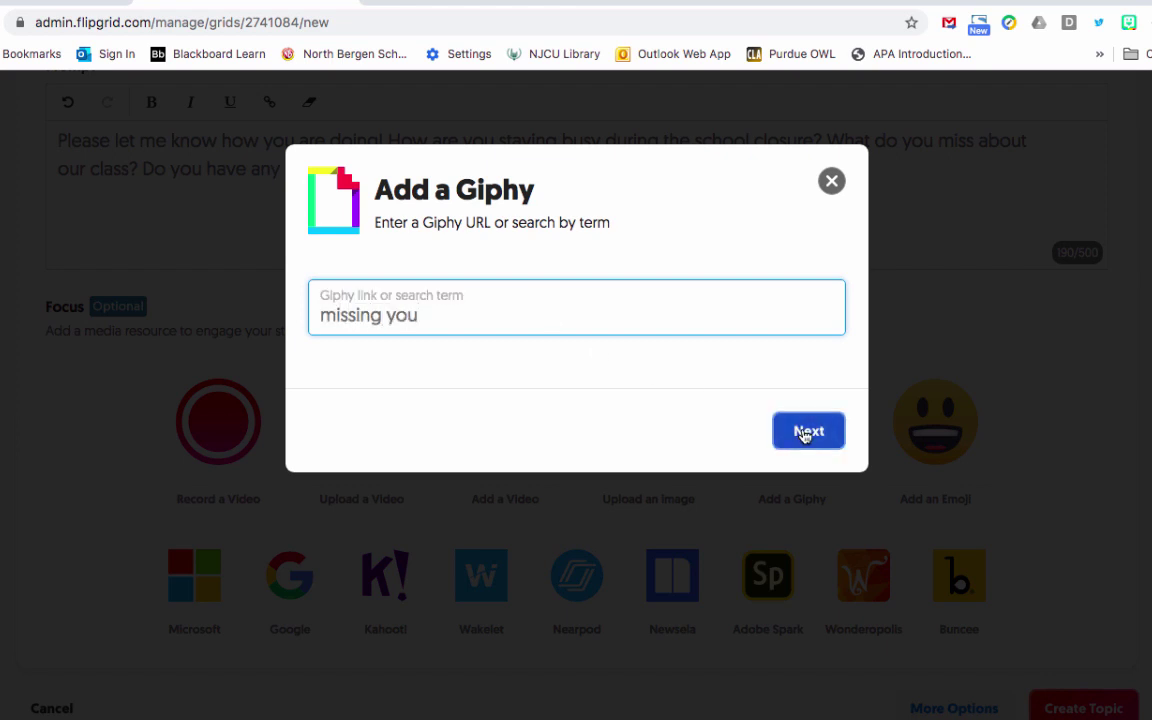
left_click(807, 430)
scroll(750, 423, "down", 2)
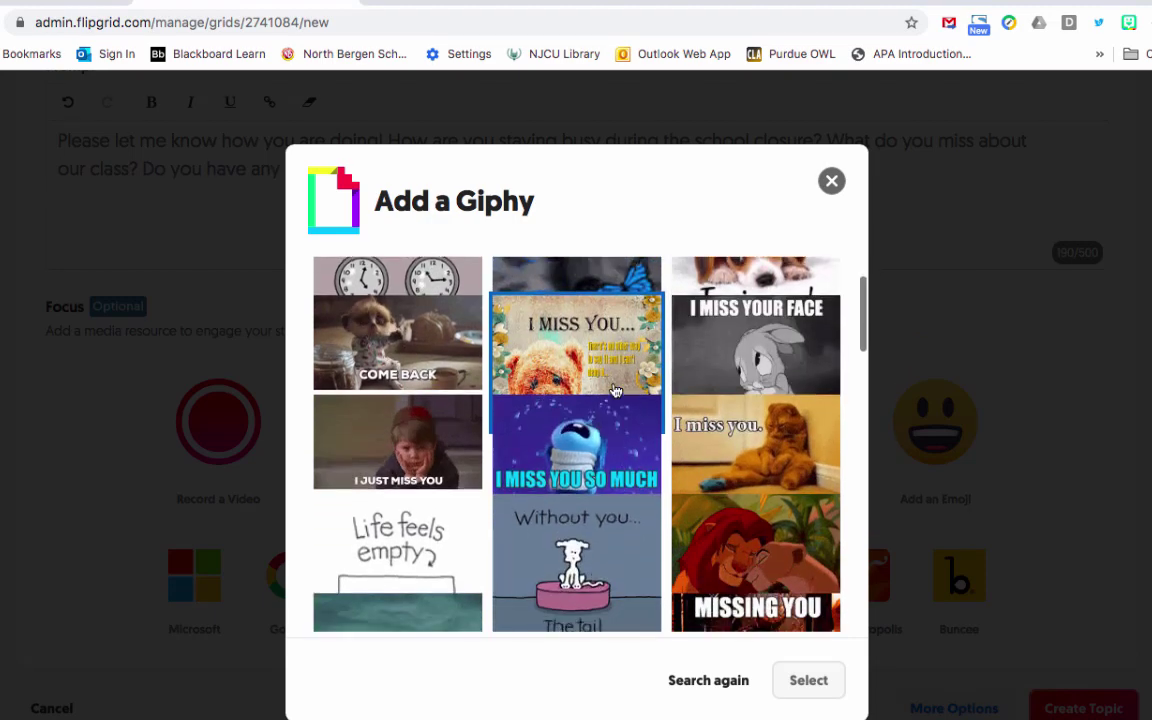
left_click(727, 341)
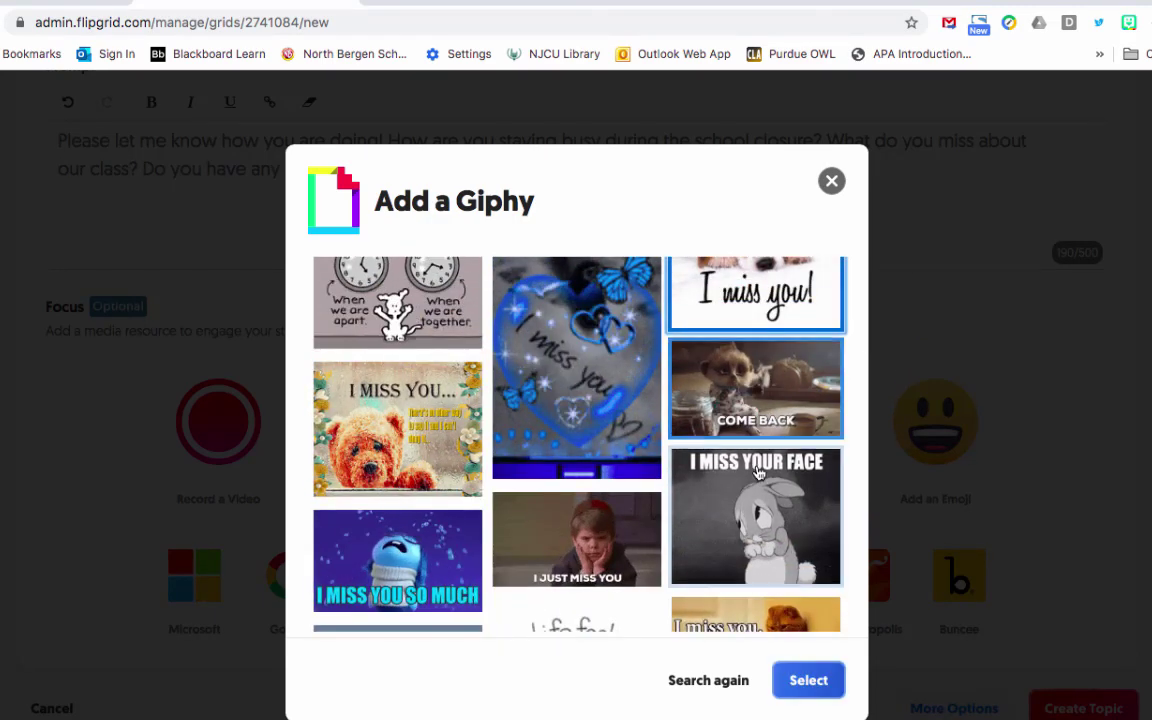
left_click(809, 681)
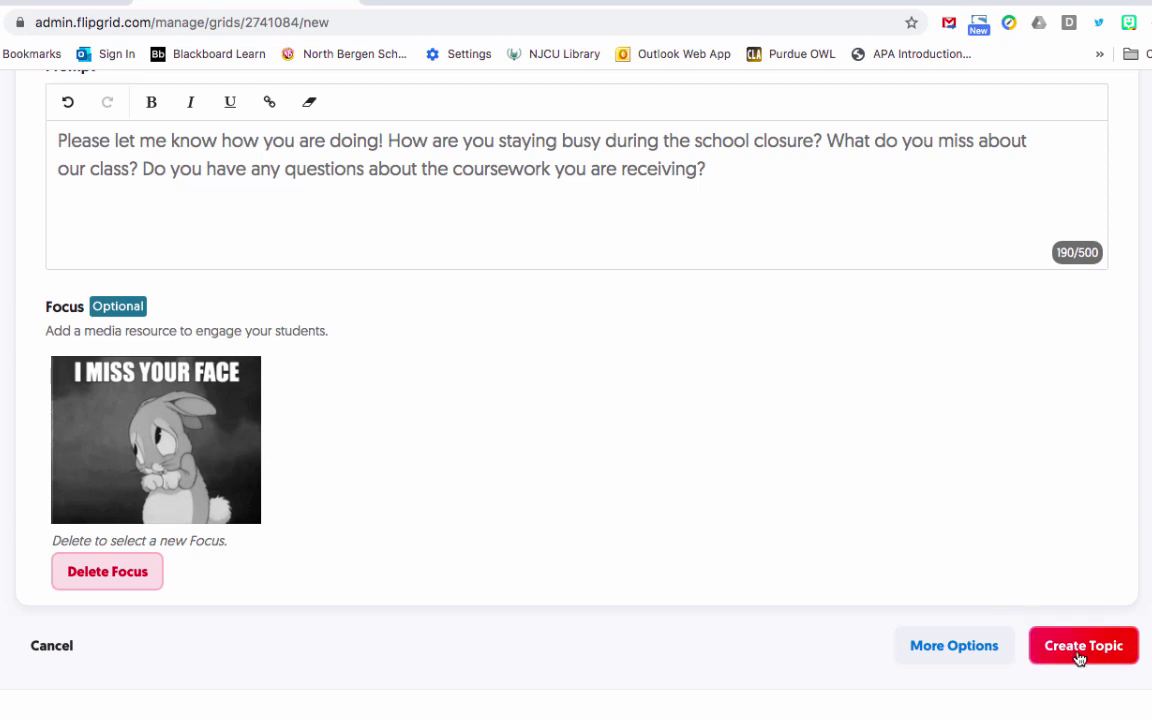
scroll(962, 590, "down", 1)
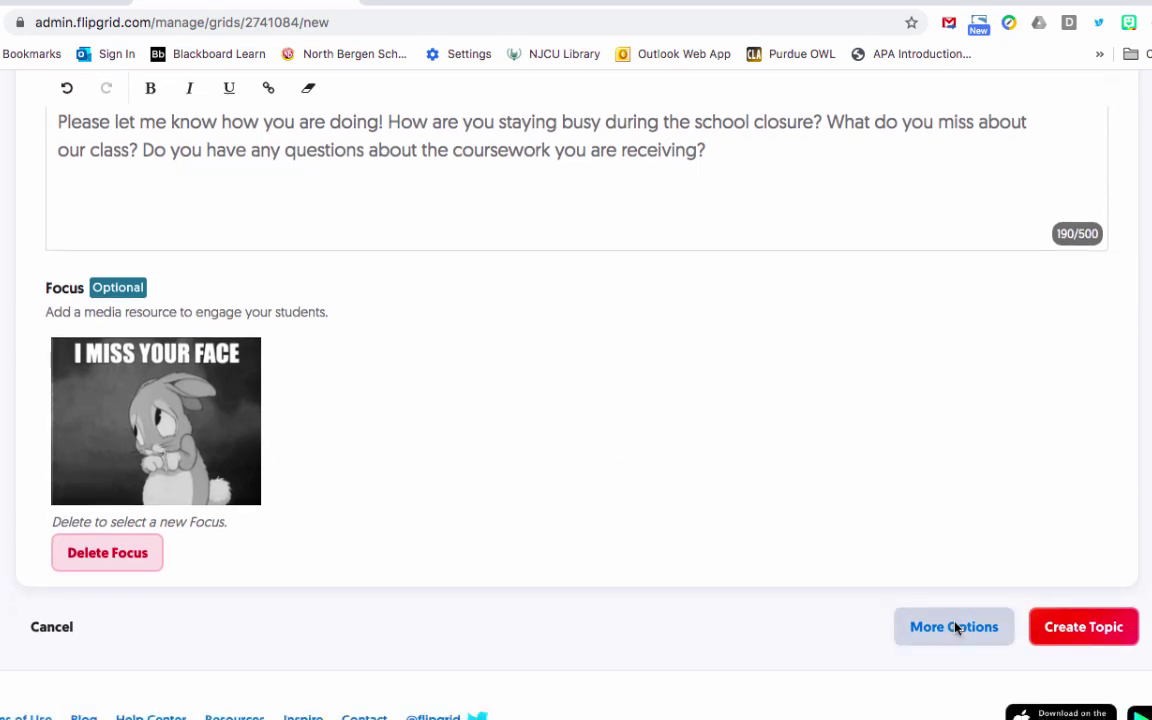
Step: Reveal the additional topic options and switch Video Moderation on
left_click(954, 625)
scroll(600, 520, "down", 3)
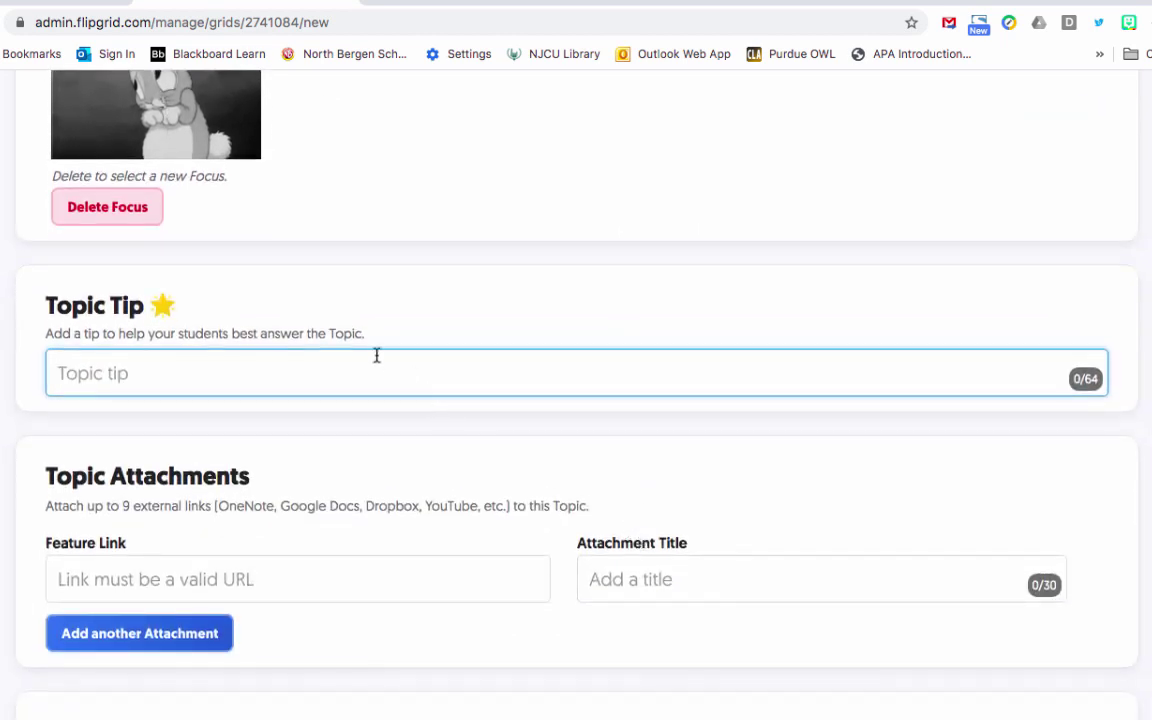
scroll(360, 440, "down", 1)
scroll(352, 487, "down", 2)
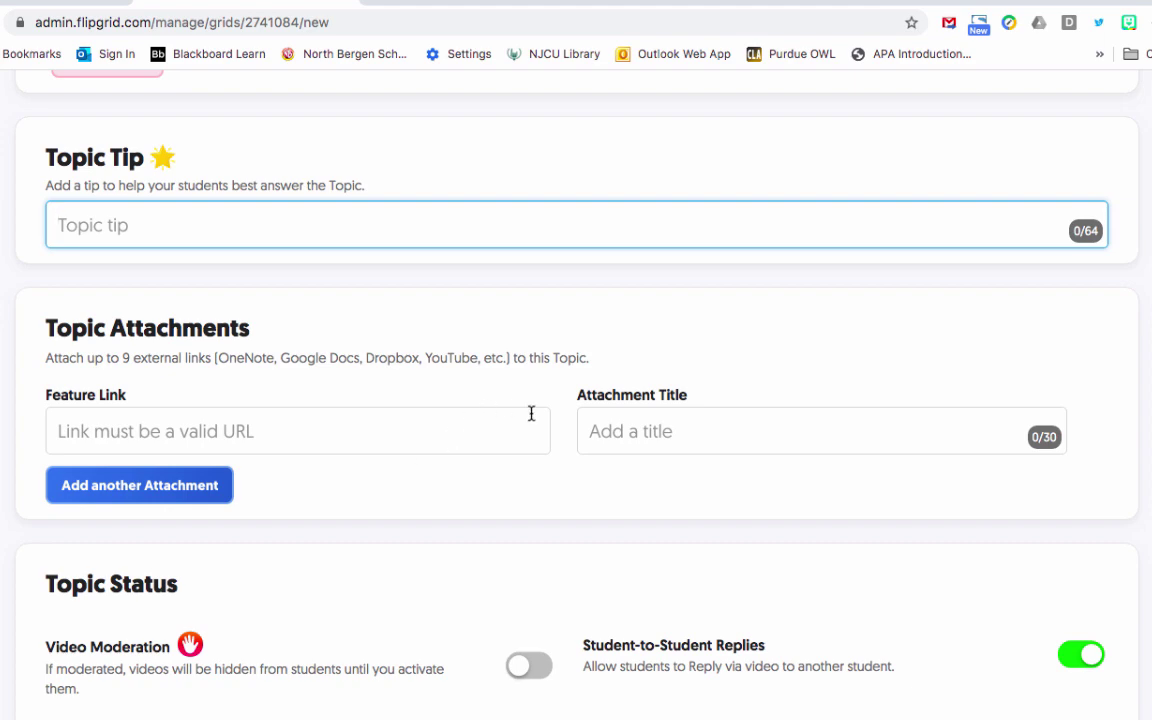
scroll(494, 491, "down", 2)
scroll(360, 474, "down", 1)
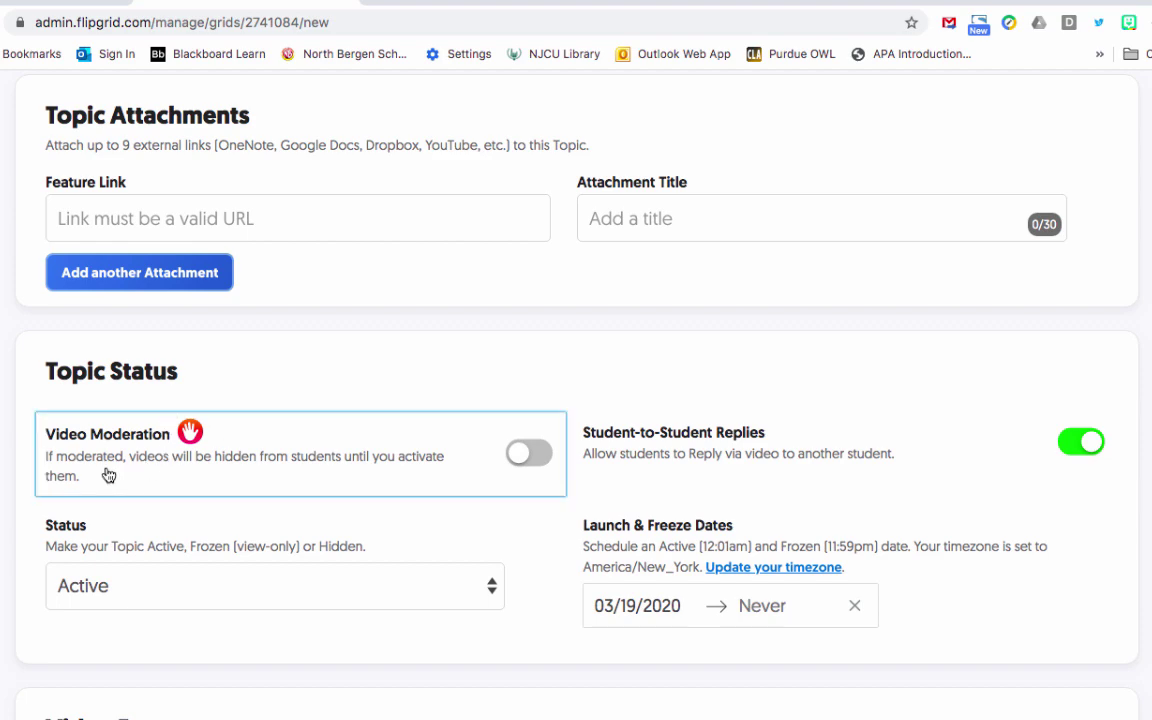
scroll(0, 470, "up", 5)
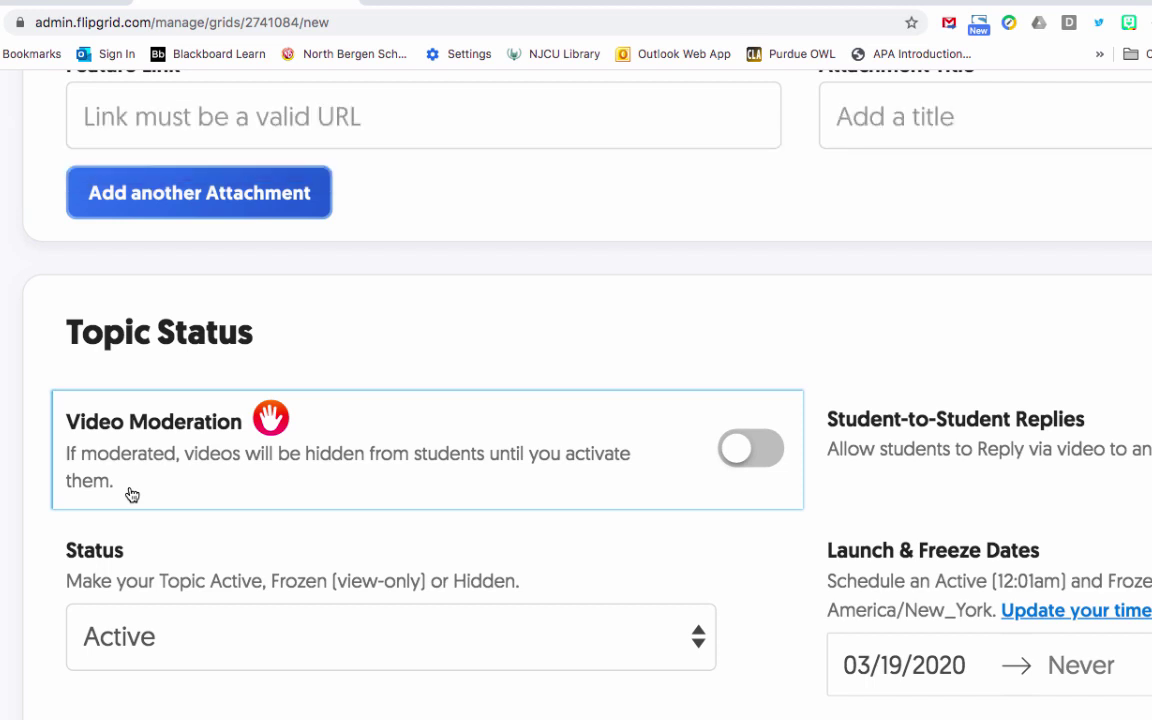
left_click(732, 492)
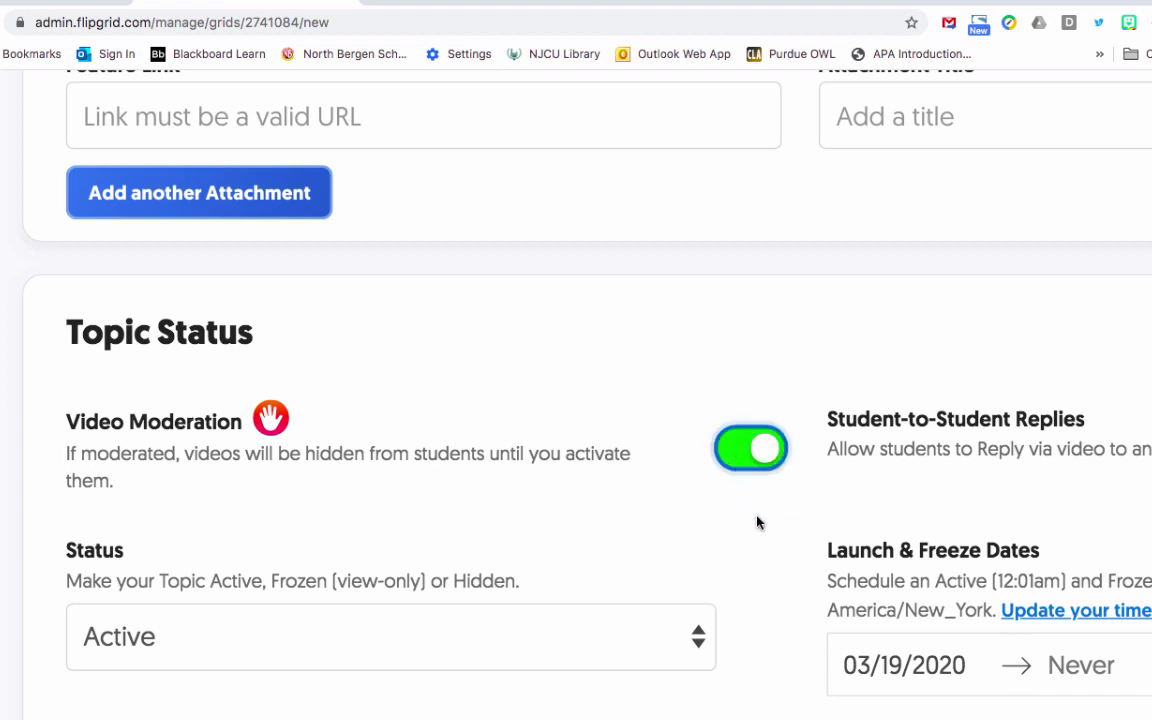
left_click(754, 472)
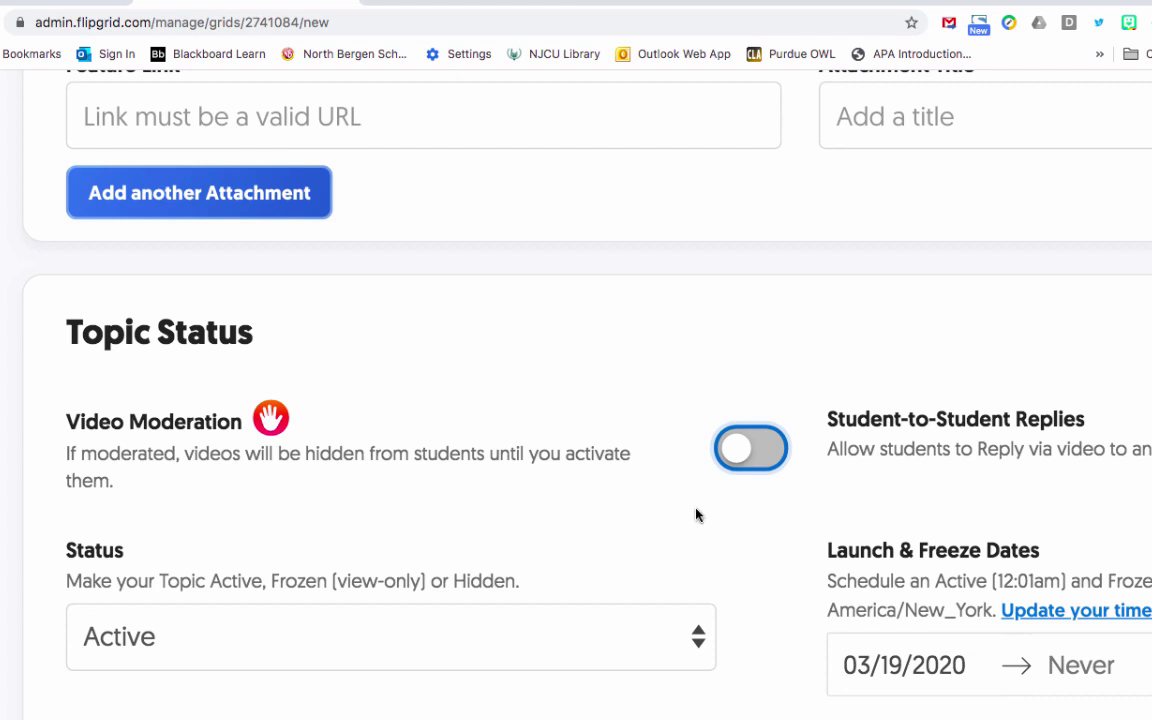
left_click(742, 460)
scroll(740, 520, "down", 2)
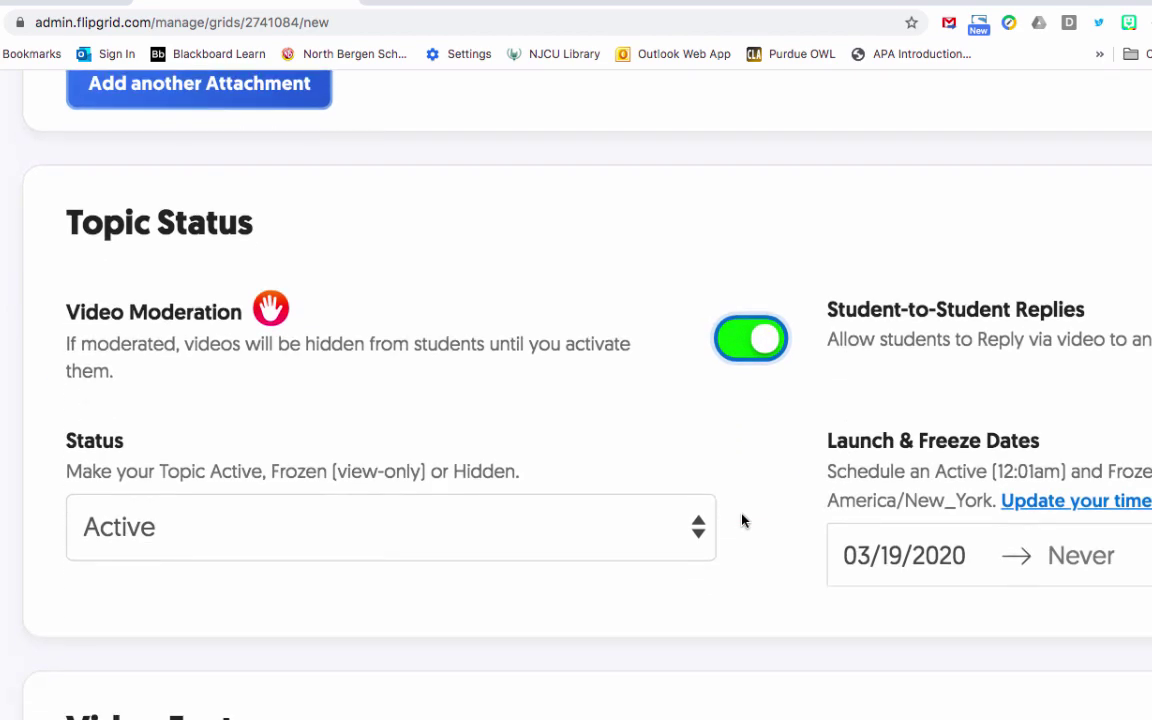
key("super+minus")
key("super+minus")
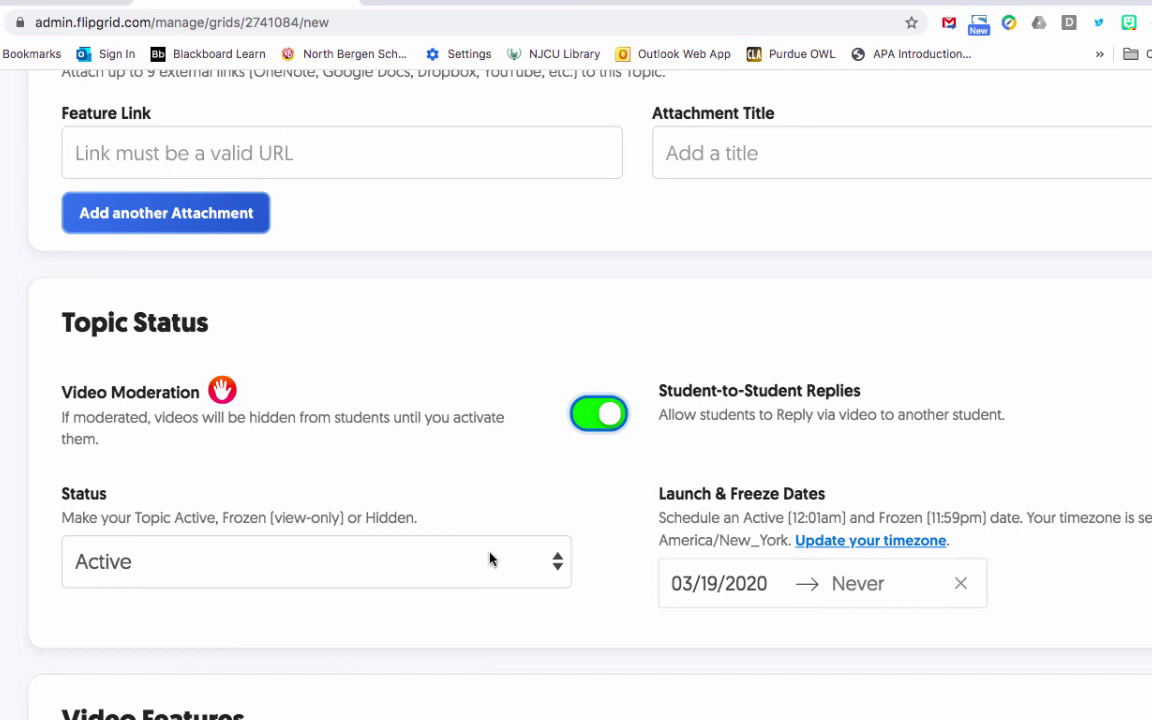
Step: Leave the topic status set to Active, launching 03/19/2020 with no freeze date
left_click(490, 559)
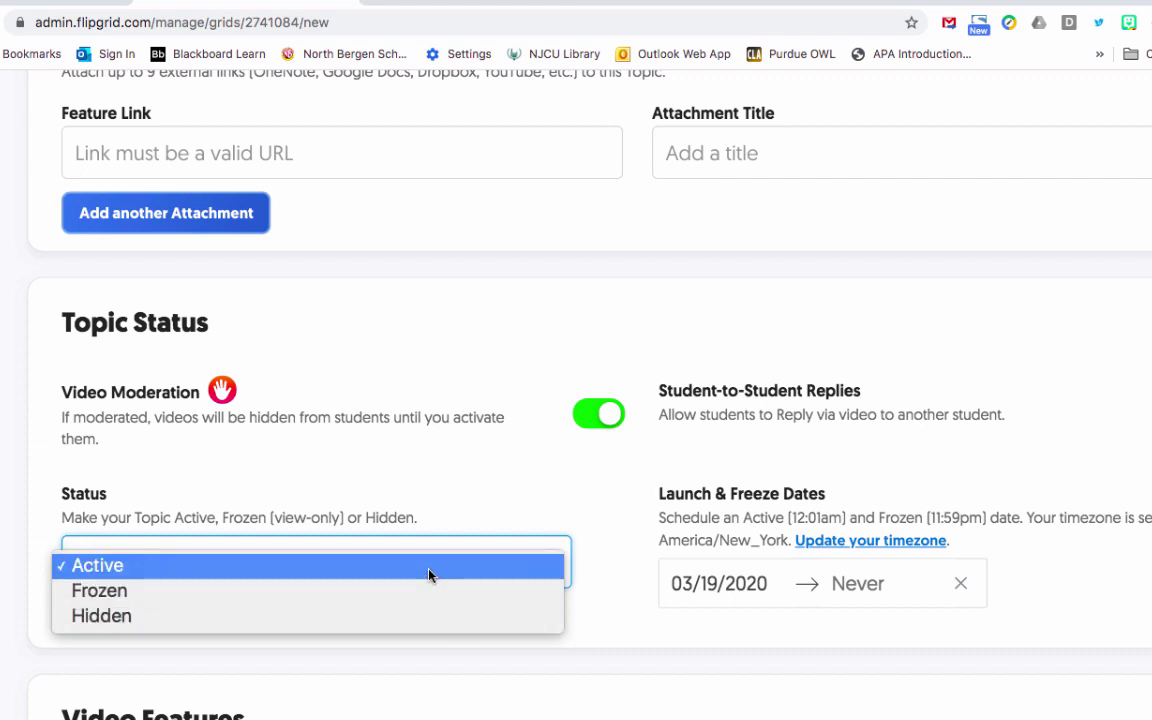
left_click(566, 511)
scroll(905, 440, "right", 2)
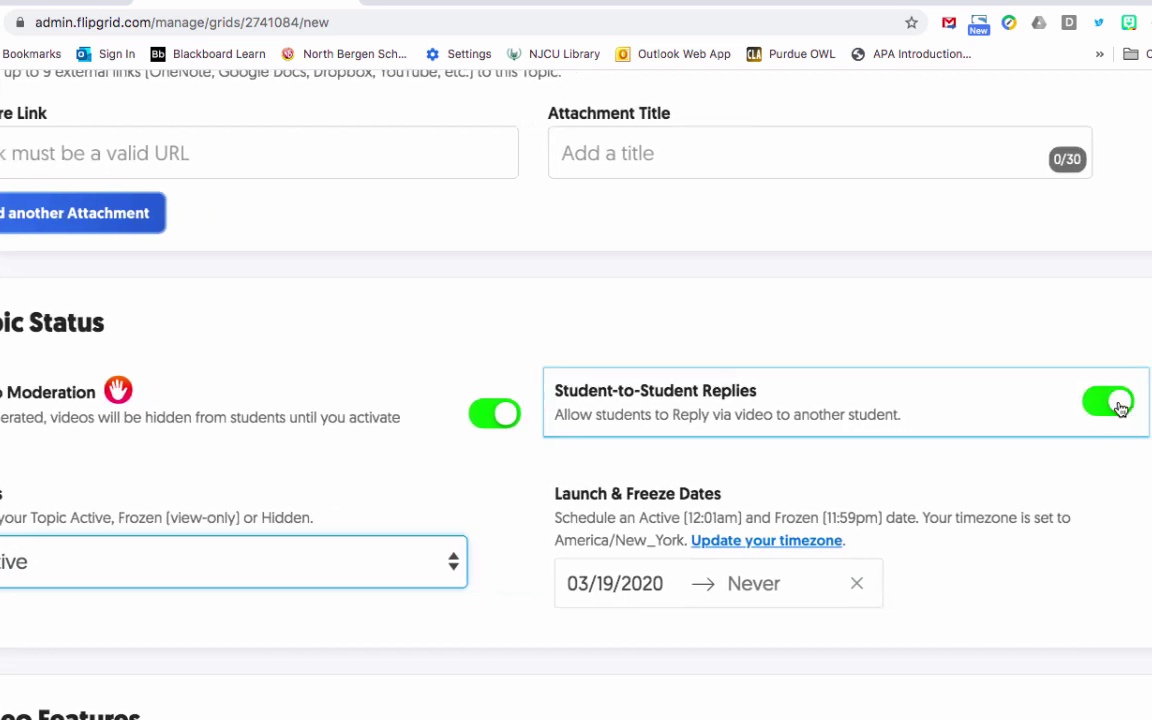
scroll(1098, 504, "down", 2)
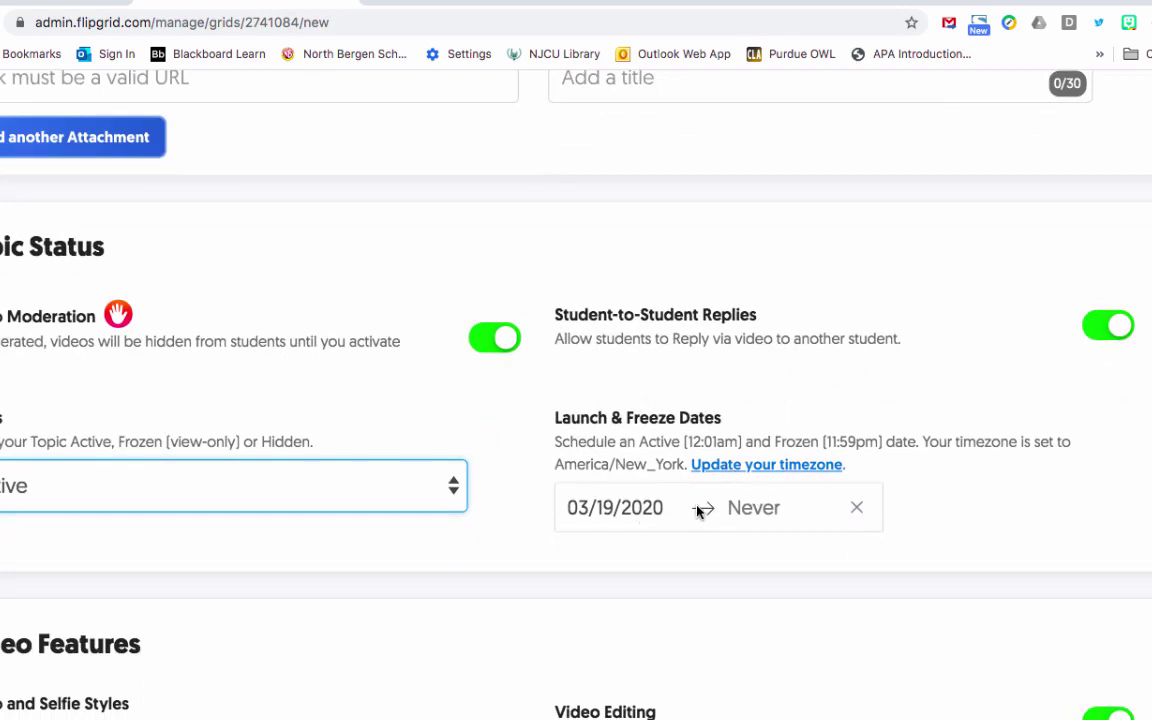
Step: Schedule the topic to launch on 03/19/2020 and freeze on 03/23/2020
left_click(676, 508)
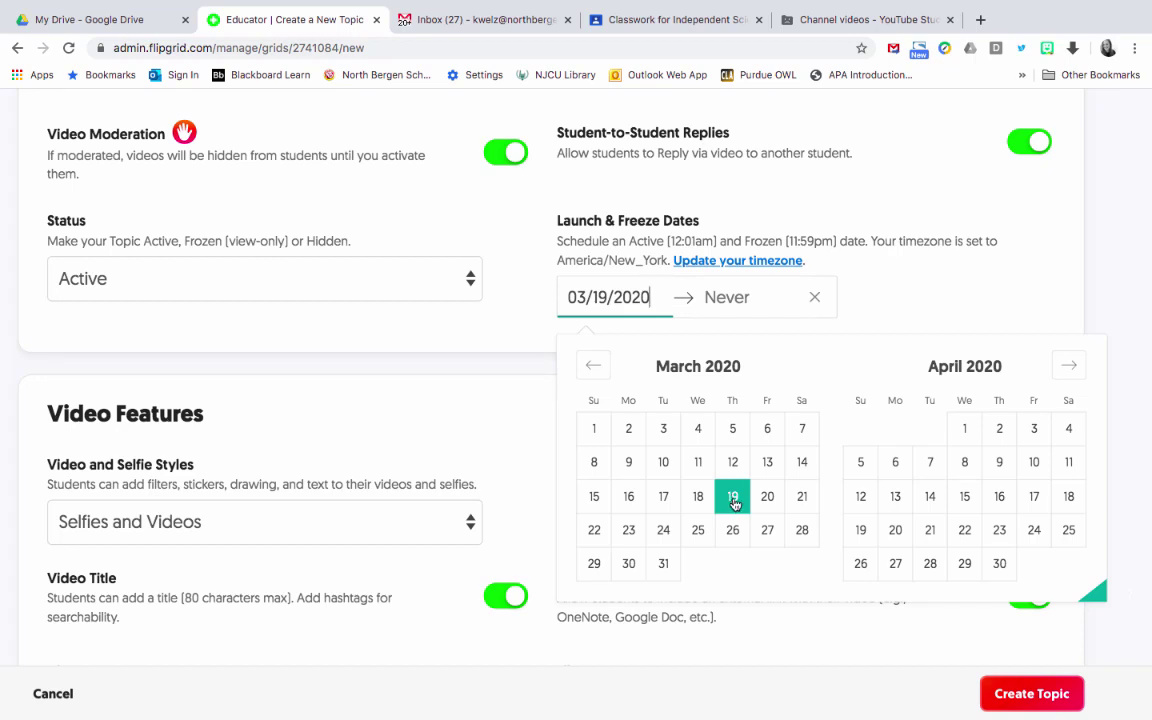
left_click(734, 500)
left_click(629, 532)
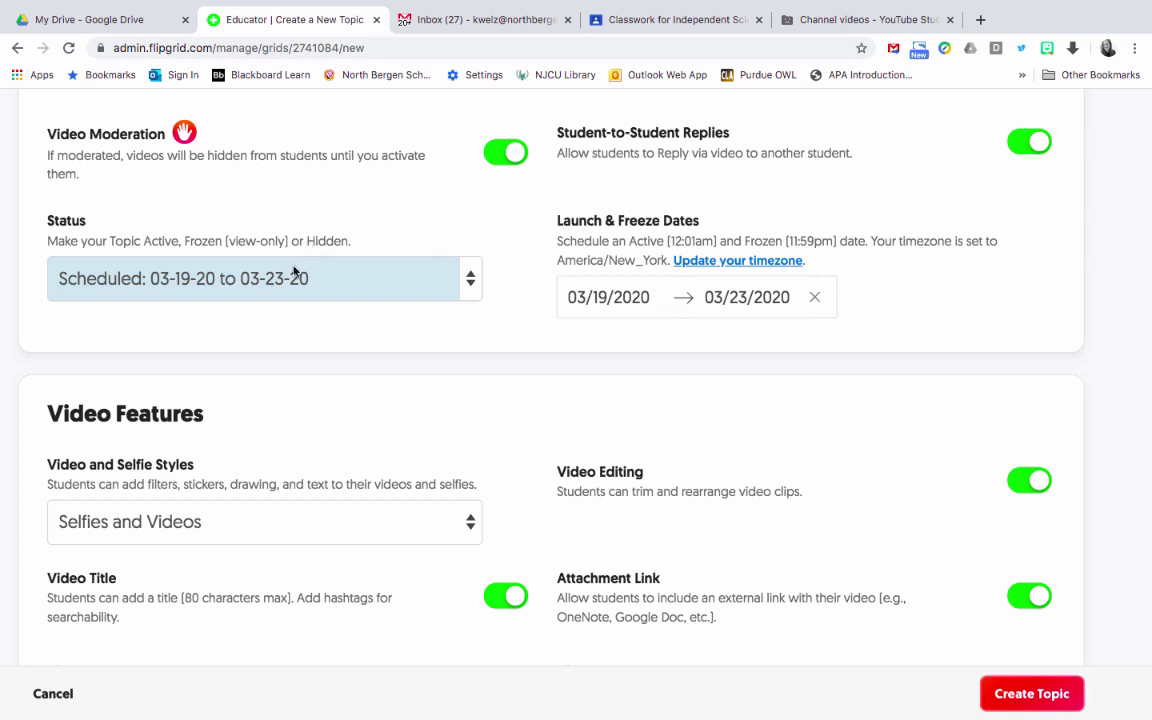
Step: Scroll down to the video and selfie style options in the topic form
scroll(200, 240, "down", 3)
left_click(130, 237)
left_click(125, 190)
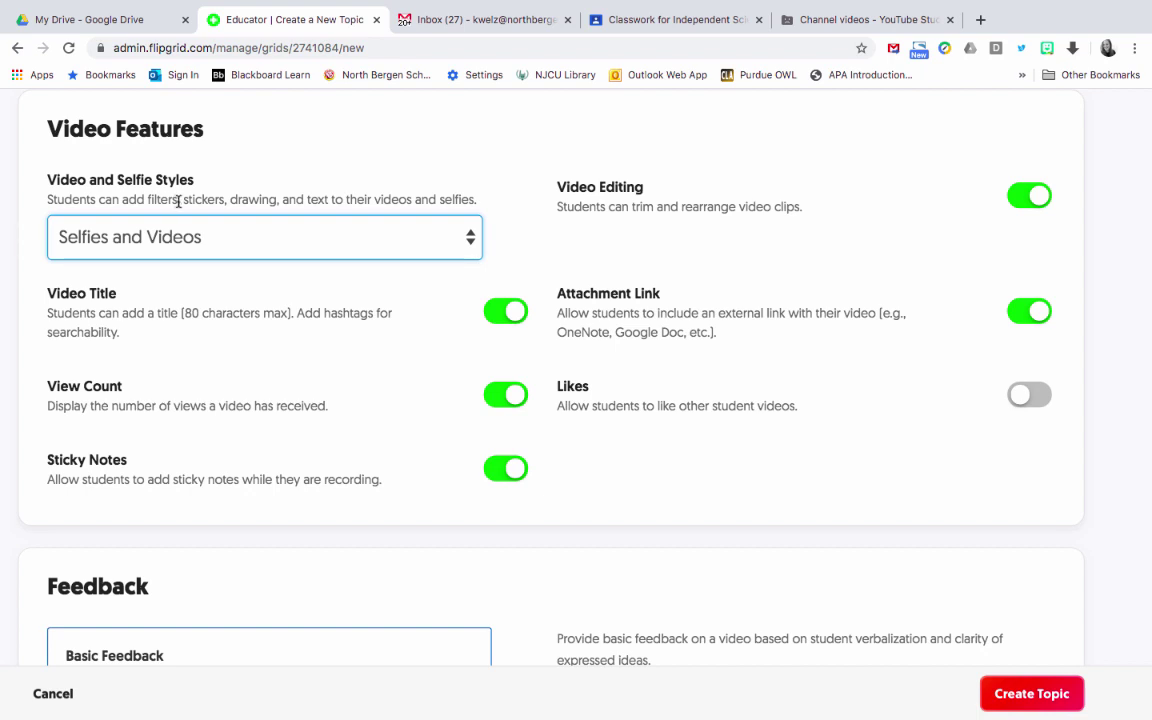
Step: Set Video and Selfie Styles to None and switch off Video Title and Sticky Notes
left_click(174, 237)
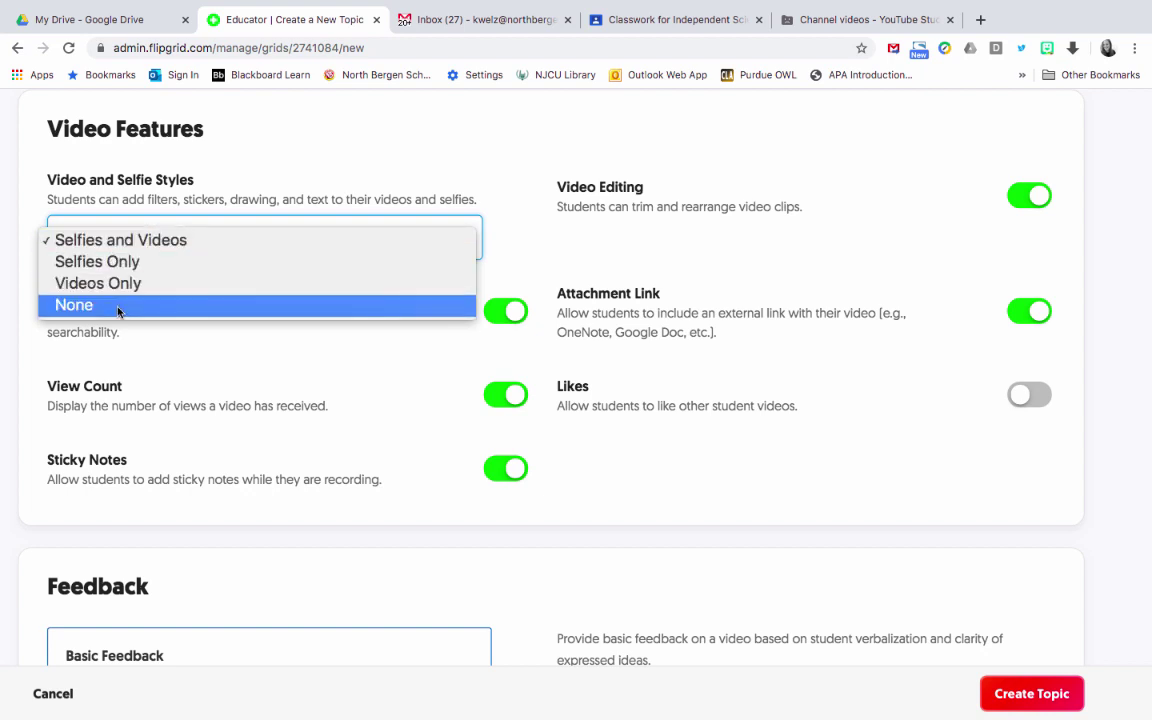
left_click(117, 308)
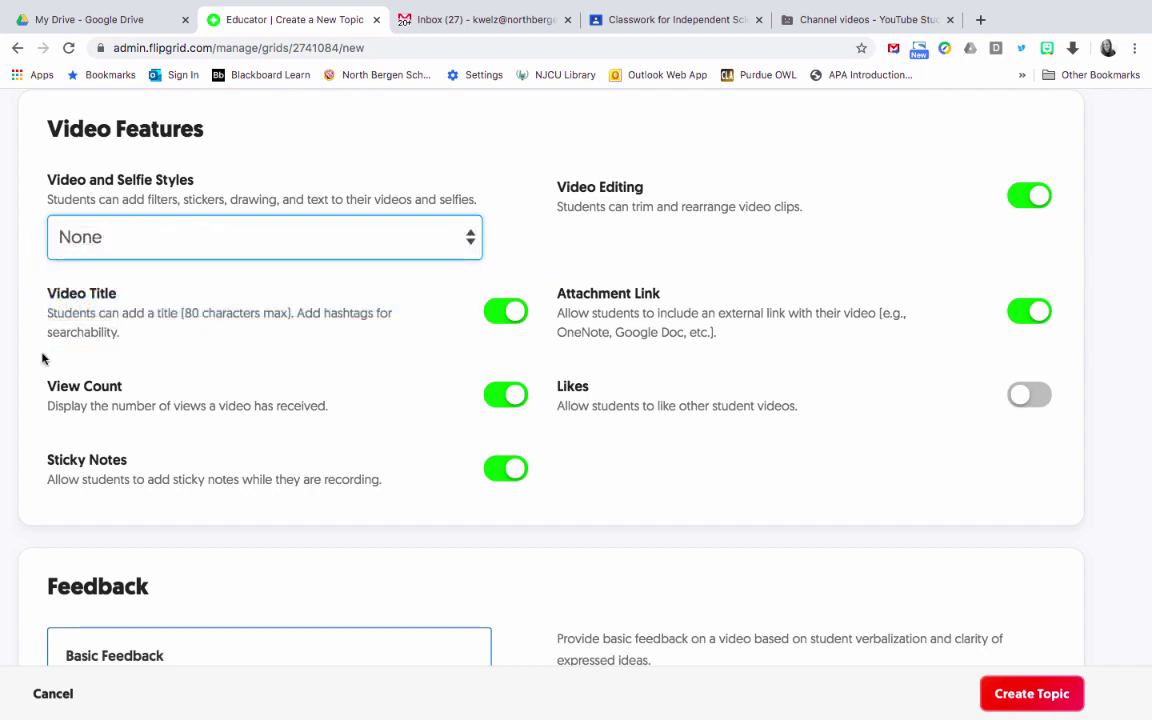
scroll(42, 358, "down", 1)
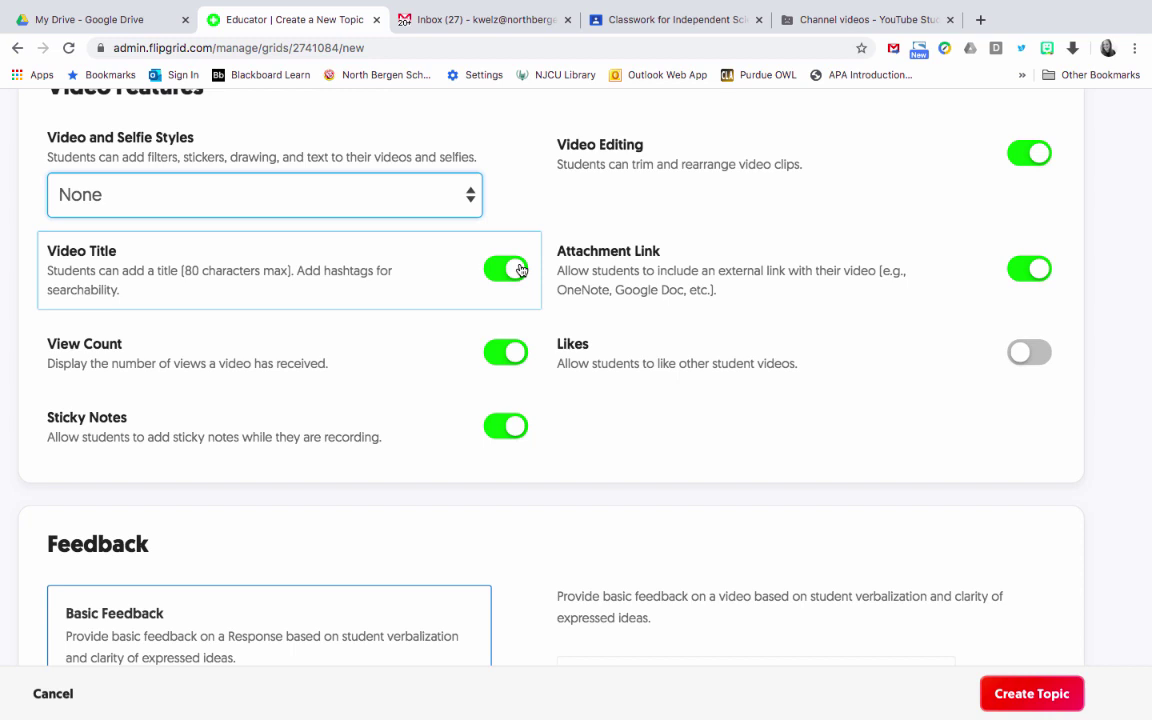
left_click(515, 269)
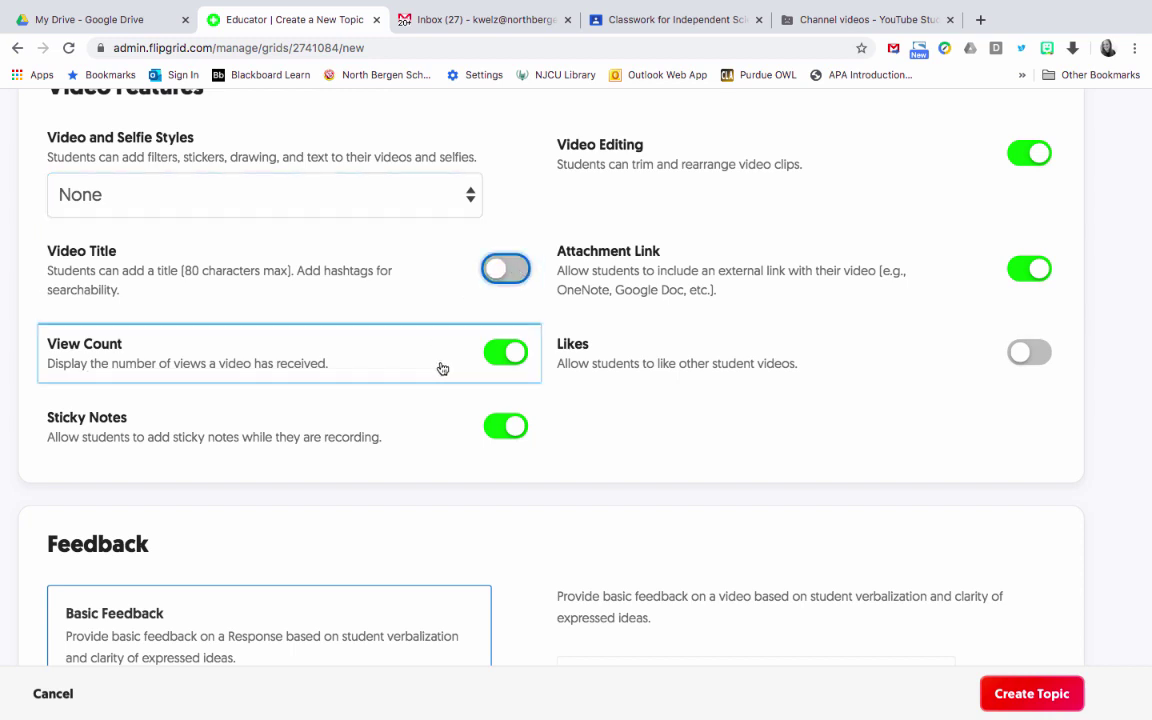
left_click(515, 430)
scroll(860, 425, "up", 1)
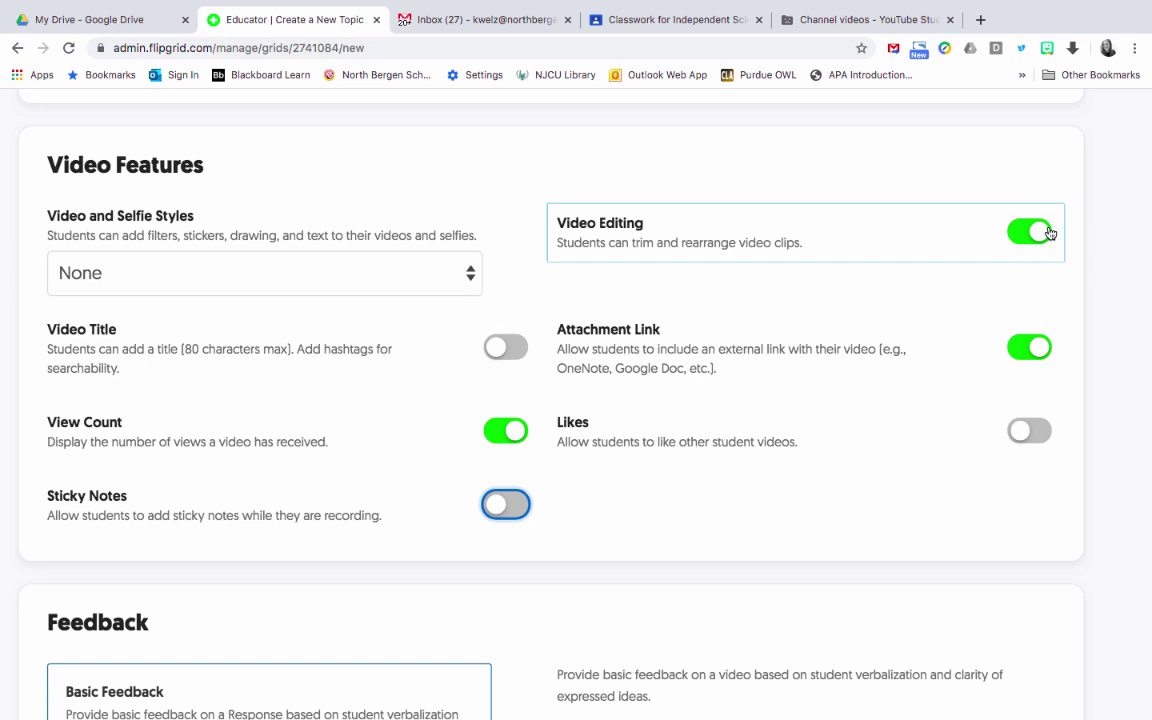
scroll(1047, 303, "down", 1)
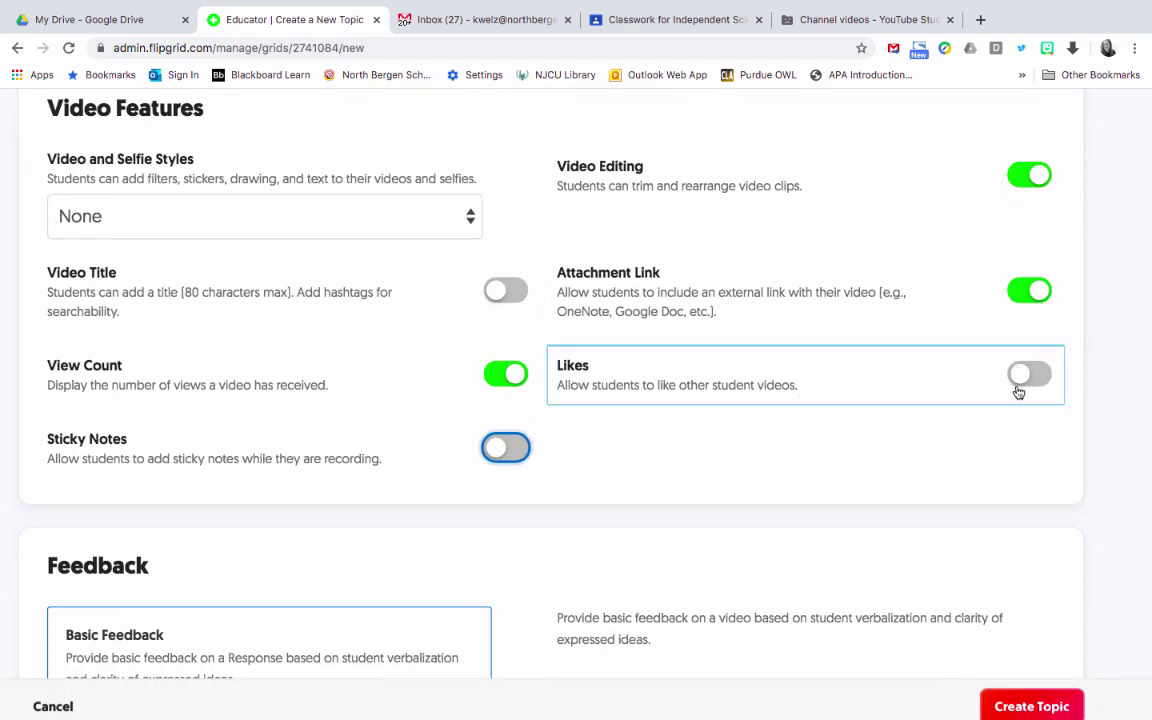
scroll(1036, 389, "down", 3)
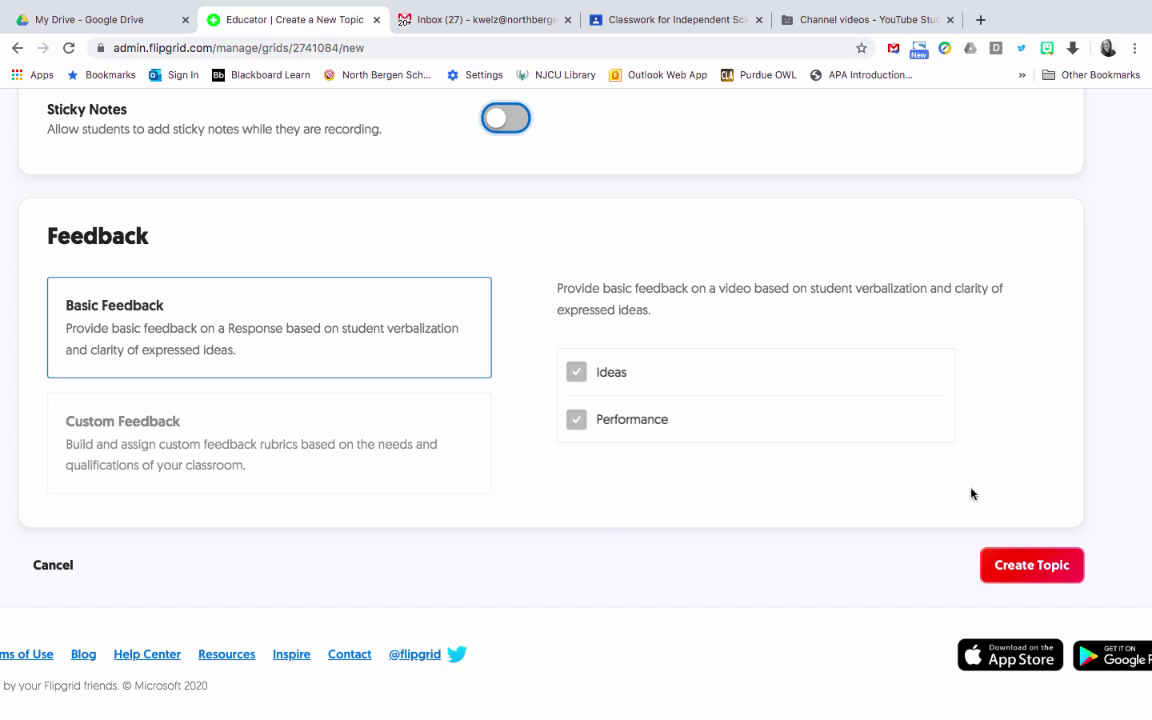
Step: Create the Checking in! topic and dismiss the 'Your Topic is ready!' sharing dialog
left_click(1066, 576)
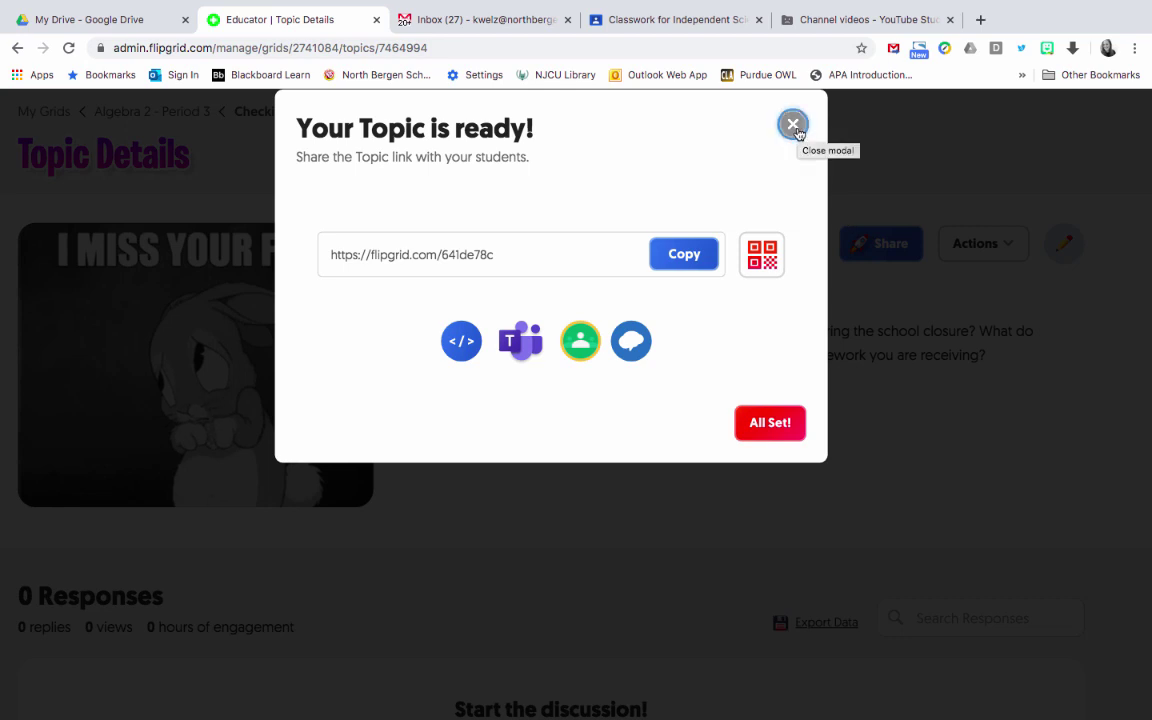
left_click(793, 125)
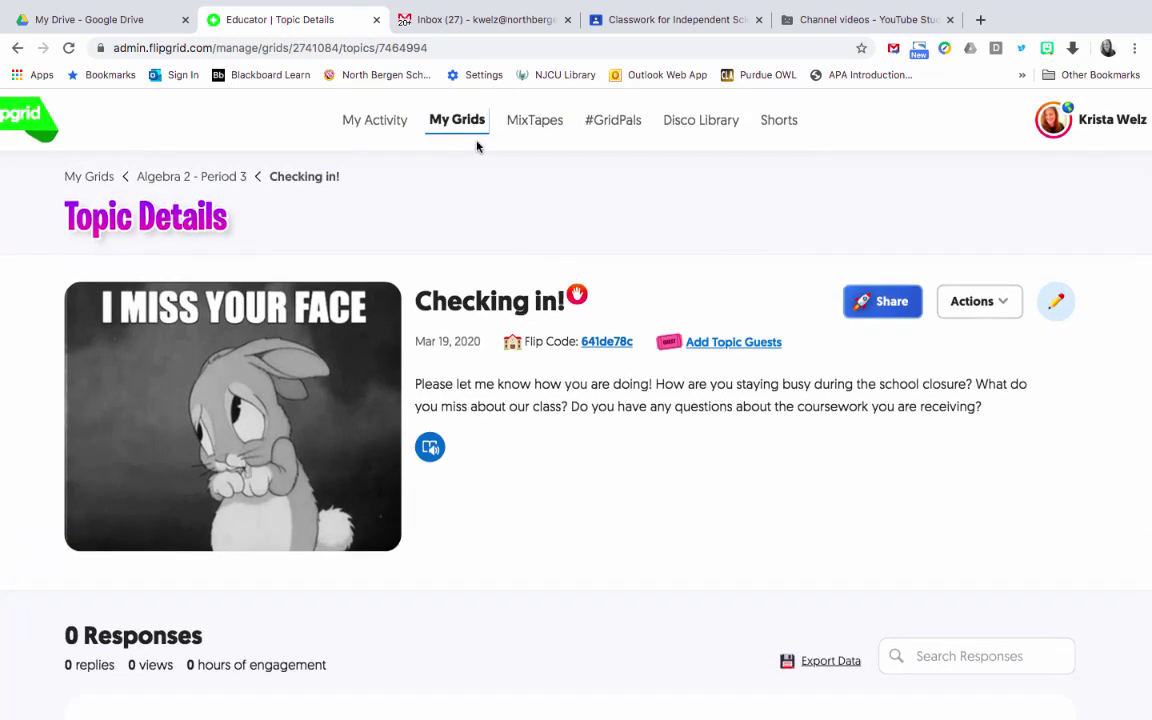
Step: Open the Algebra 2 - Period 3 grid and the Actions menu for Checking in!
left_click(460, 122)
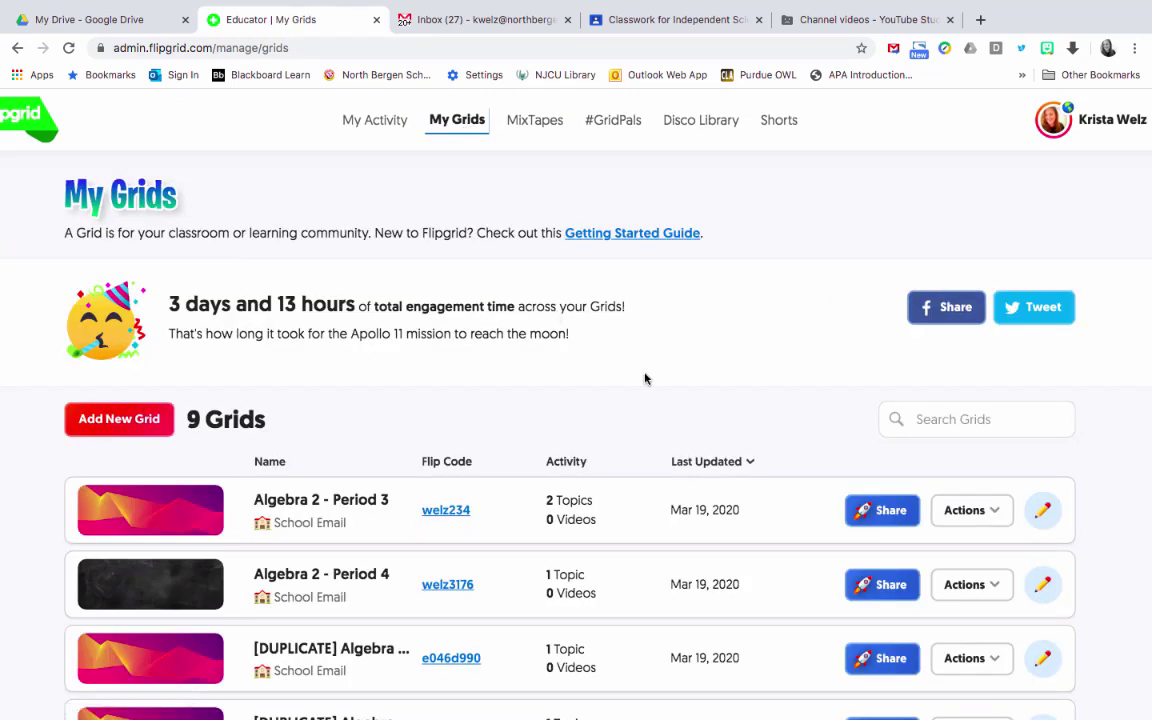
left_click(726, 513)
scroll(789, 458, "down", 2)
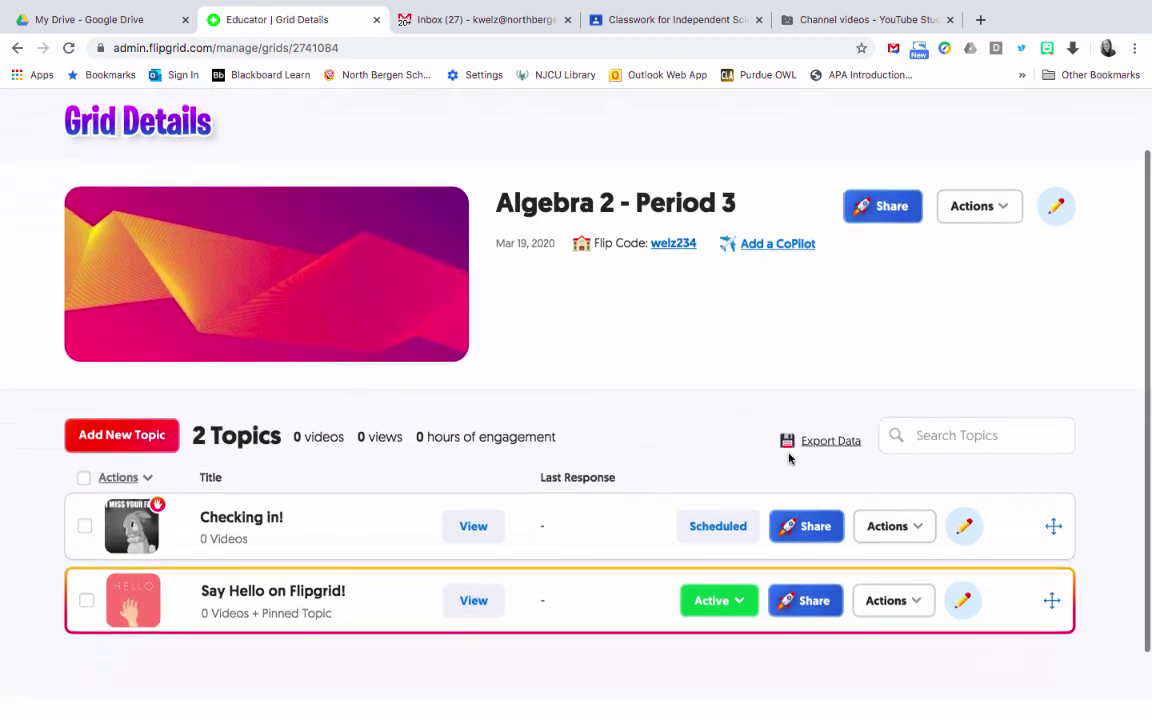
left_click(915, 522)
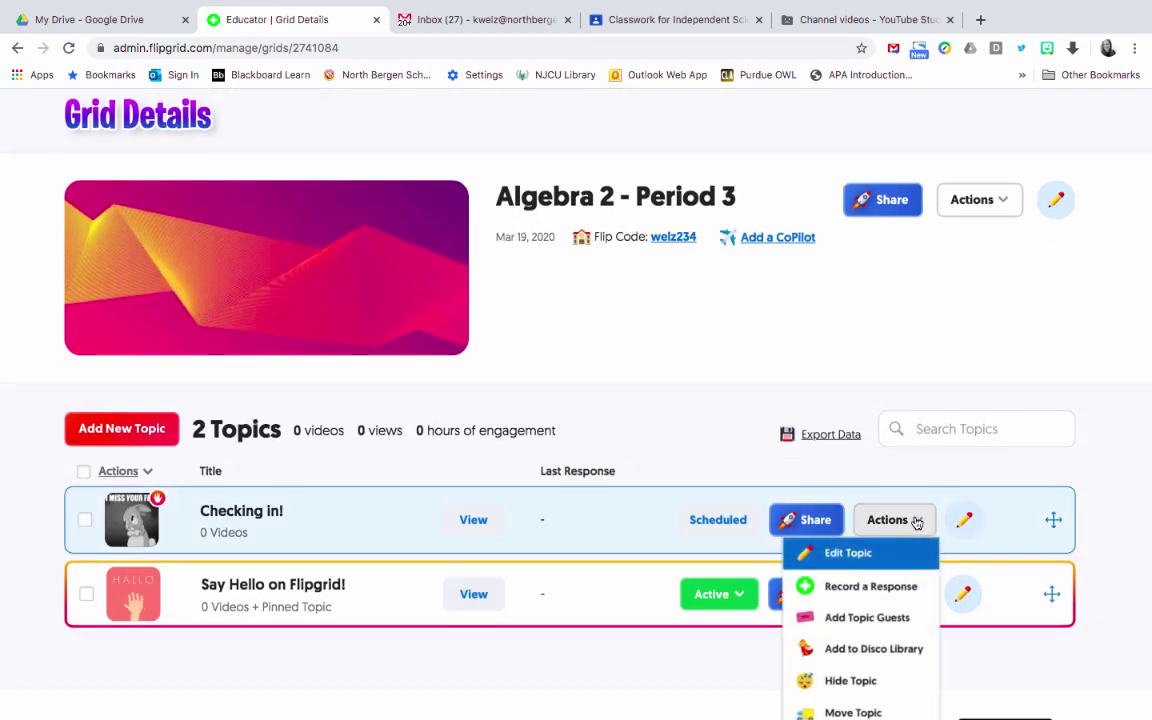
scroll(915, 522, "down", 2)
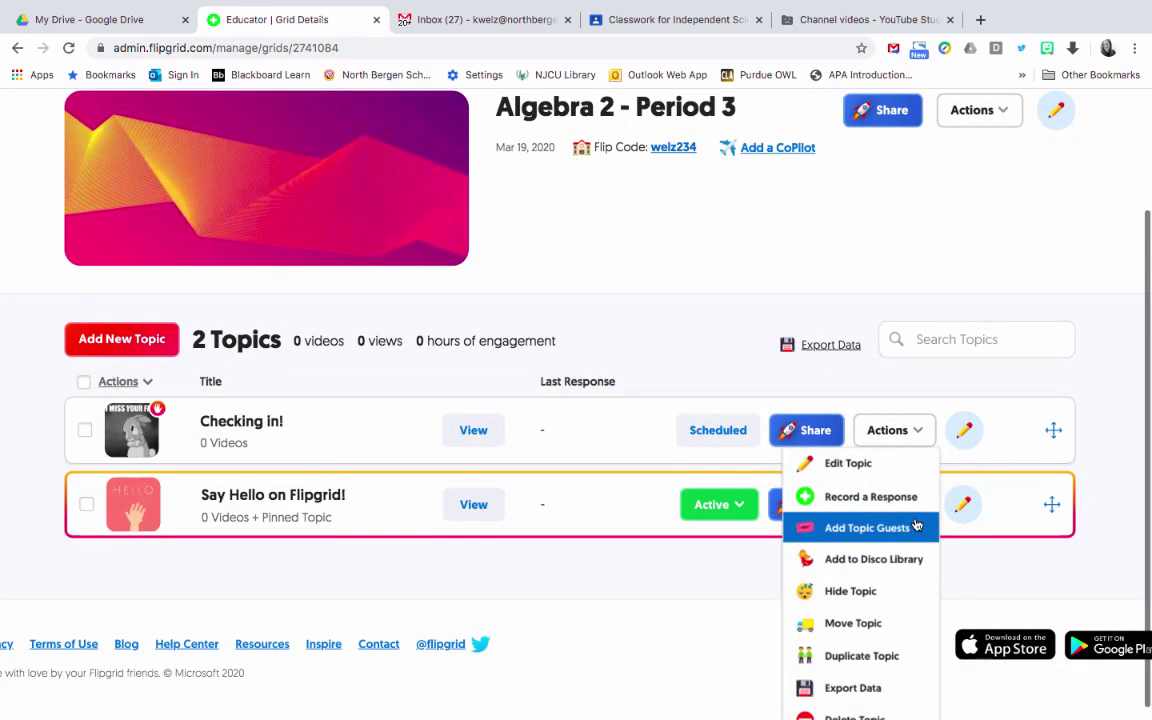
Step: Duplicate Checking in! into Algebra 2 - Period 4, keeping only the topic
left_click(890, 657)
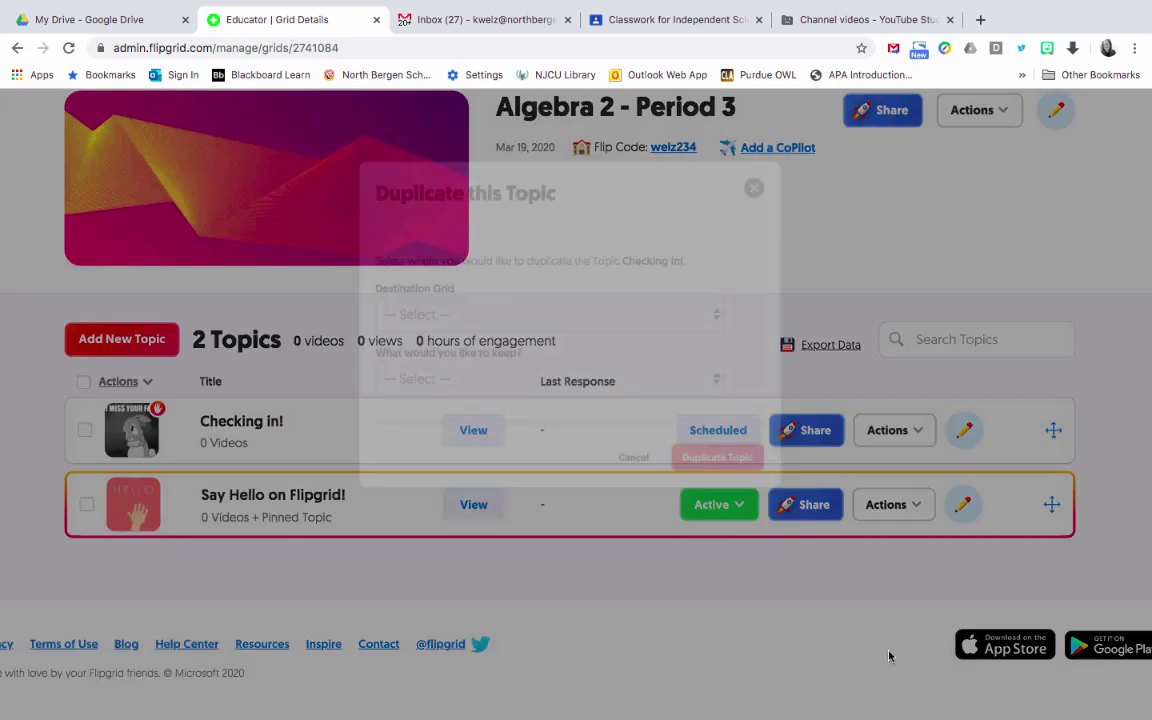
left_click(589, 322)
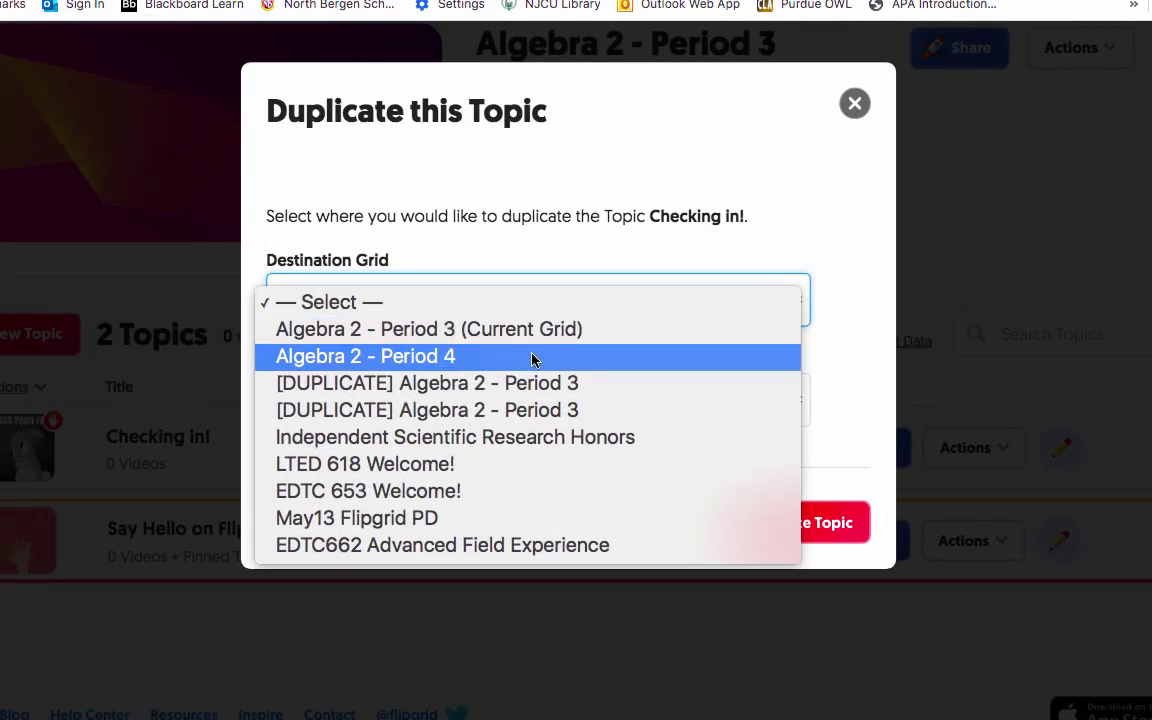
left_click(532, 358)
left_click(506, 401)
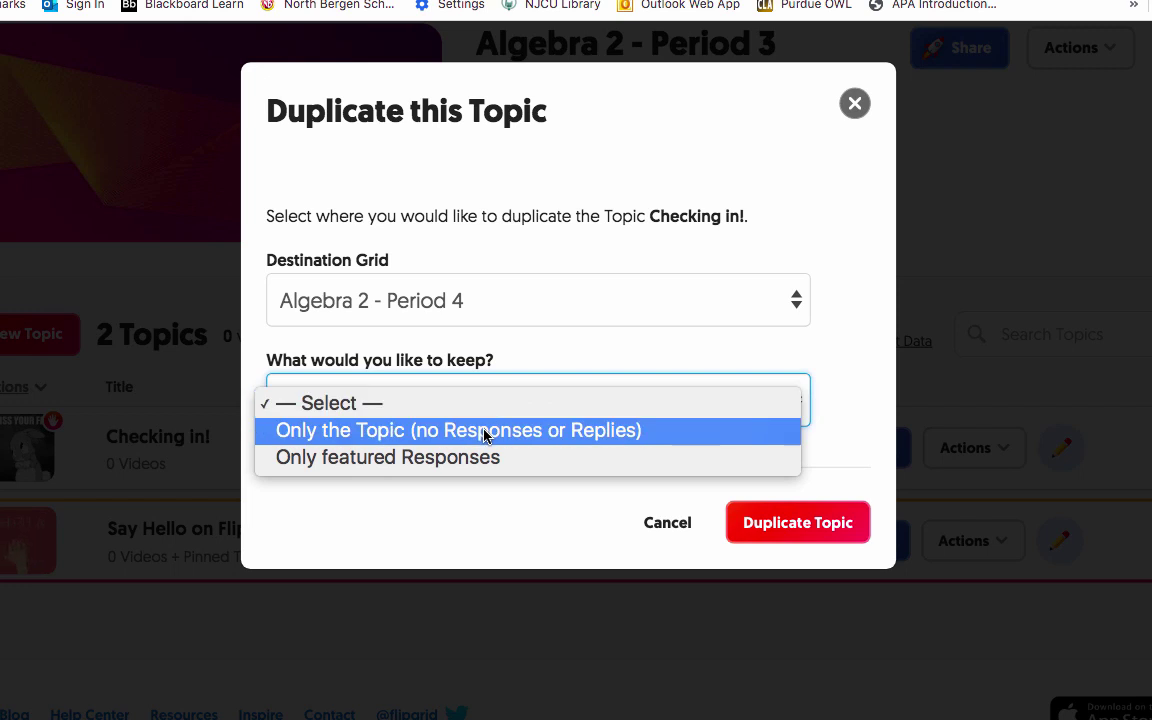
left_click(484, 432)
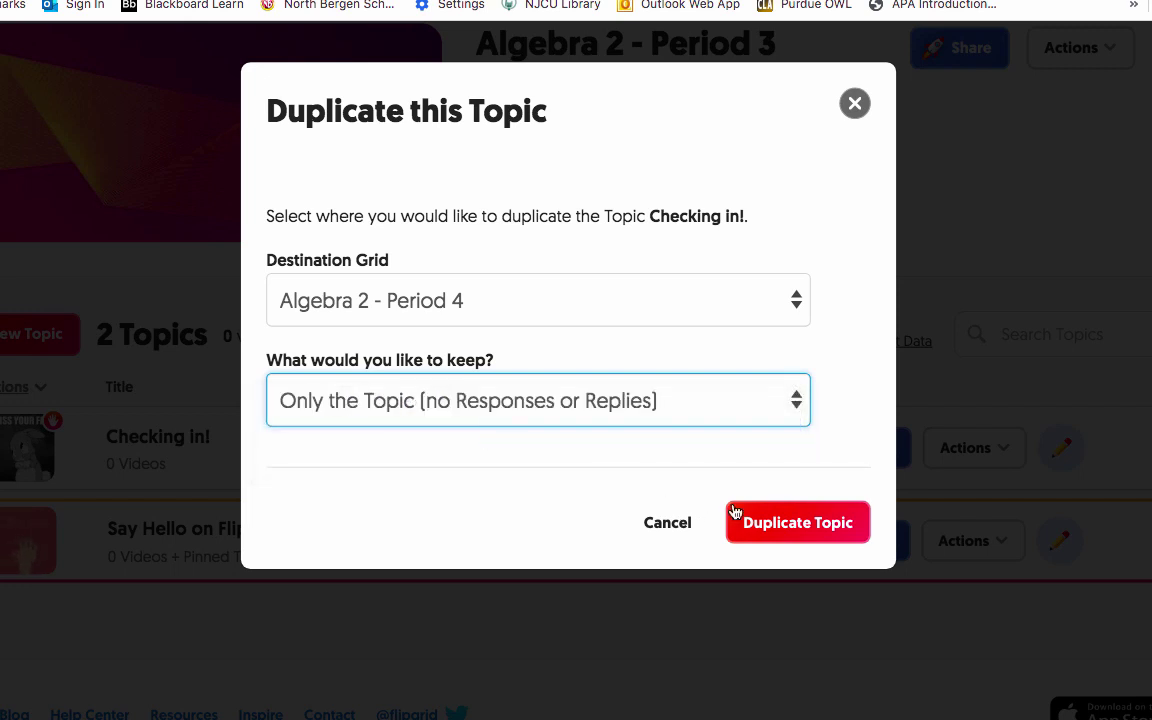
left_click(763, 521)
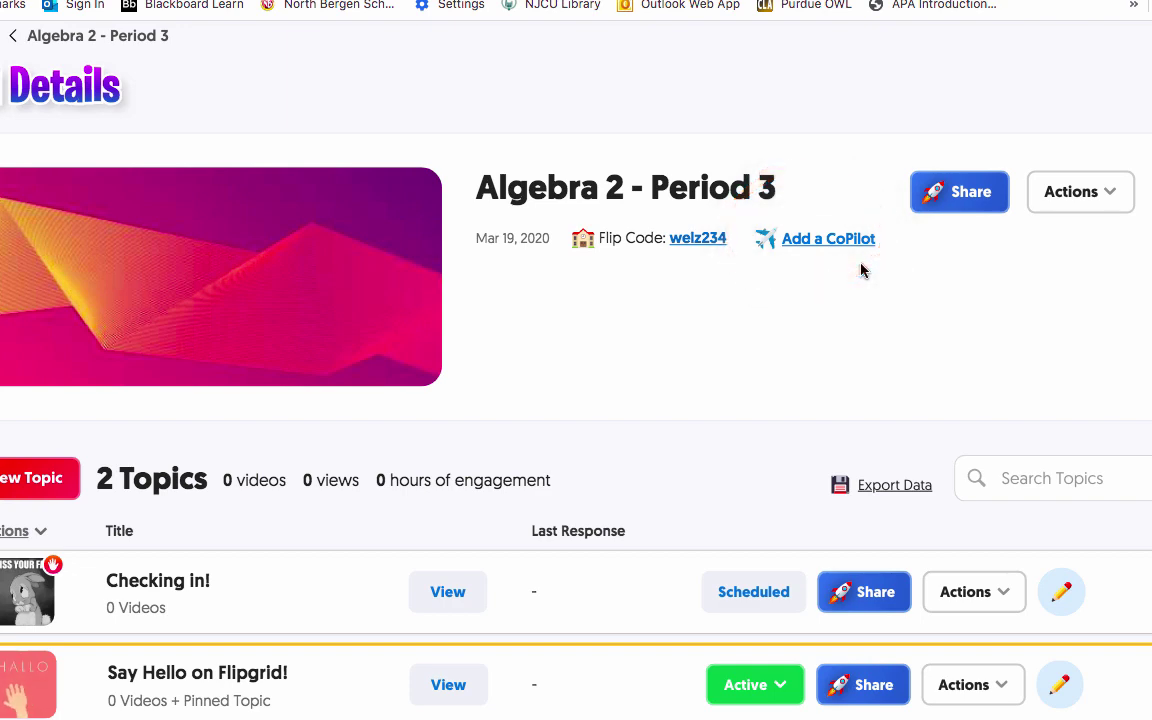
scroll(861, 268, "up", 3)
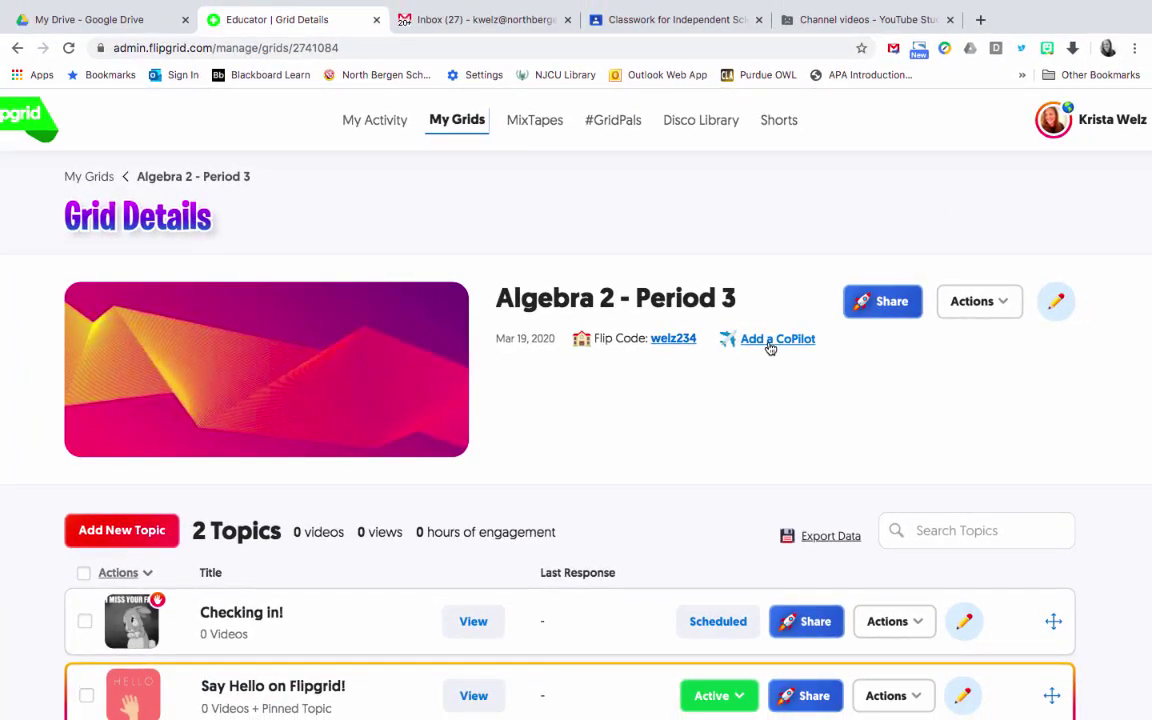
Step: Try inviting a colleague as CoPilot by e-mail, then close the rejected Add a CoPilot dialog
left_click(768, 343)
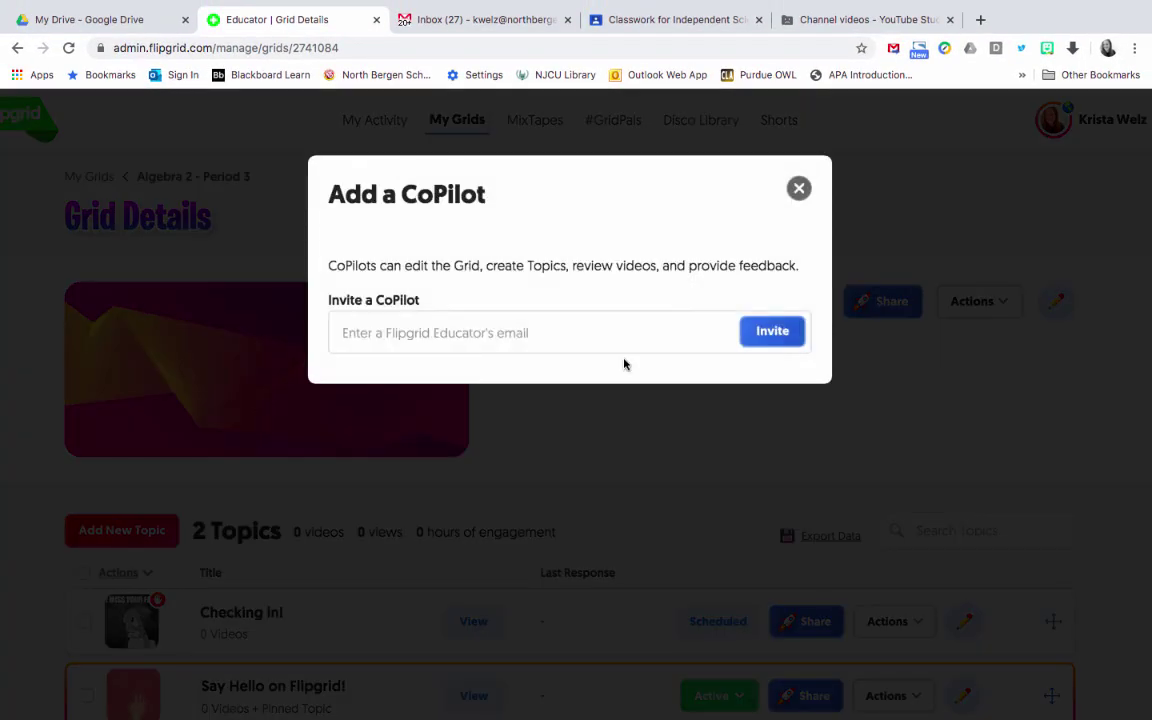
left_click(526, 333)
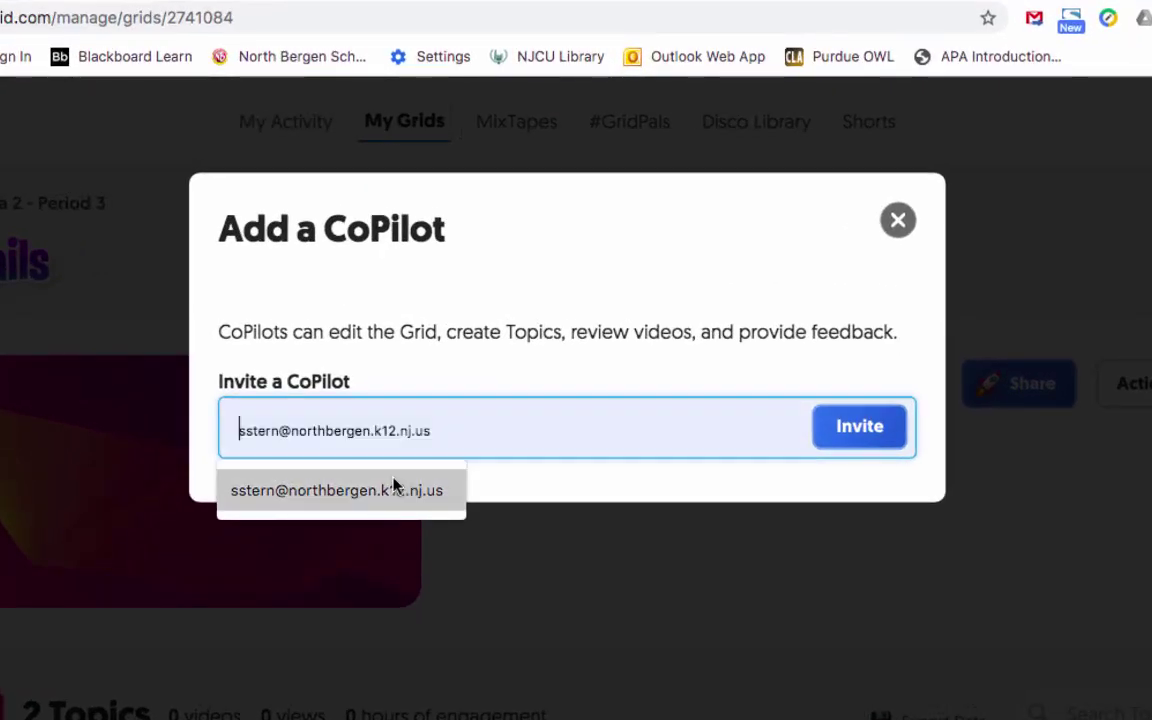
left_click(388, 486)
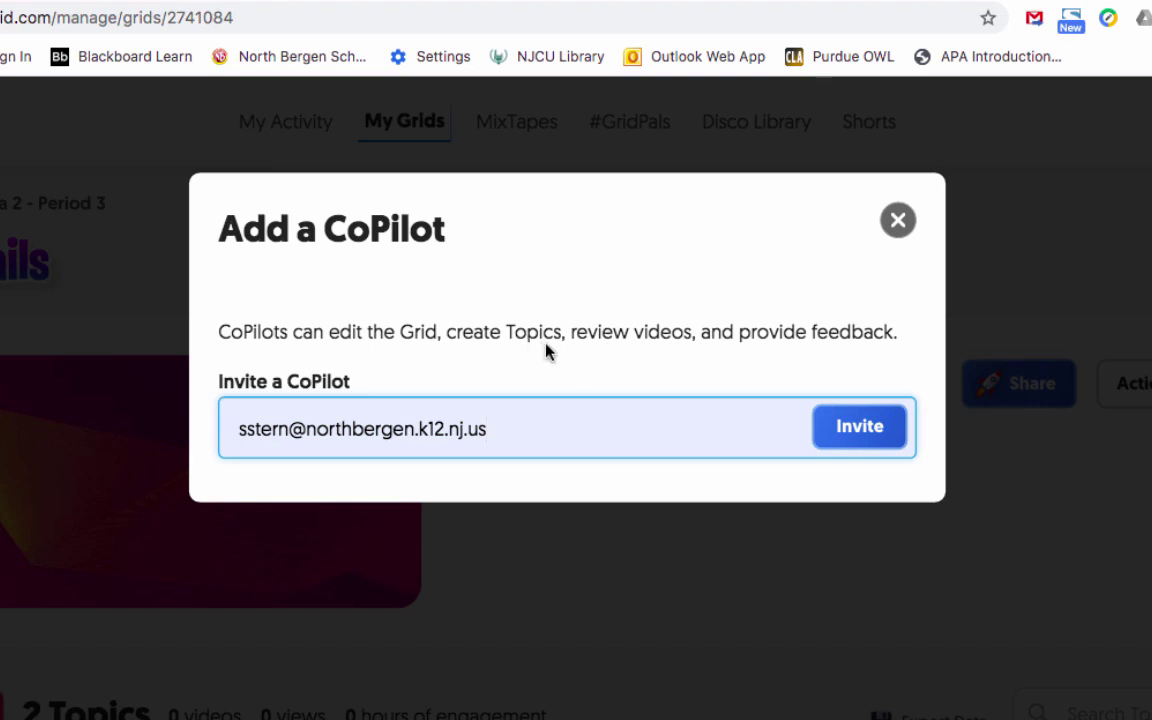
left_click(830, 428)
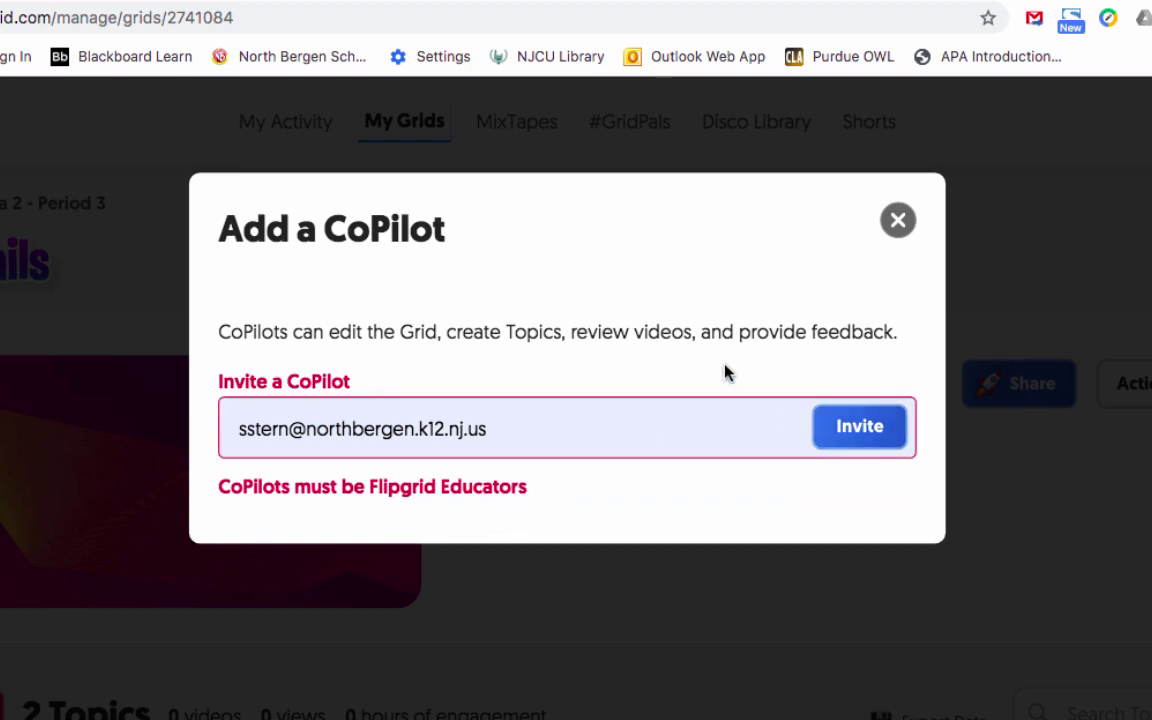
left_click(897, 221)
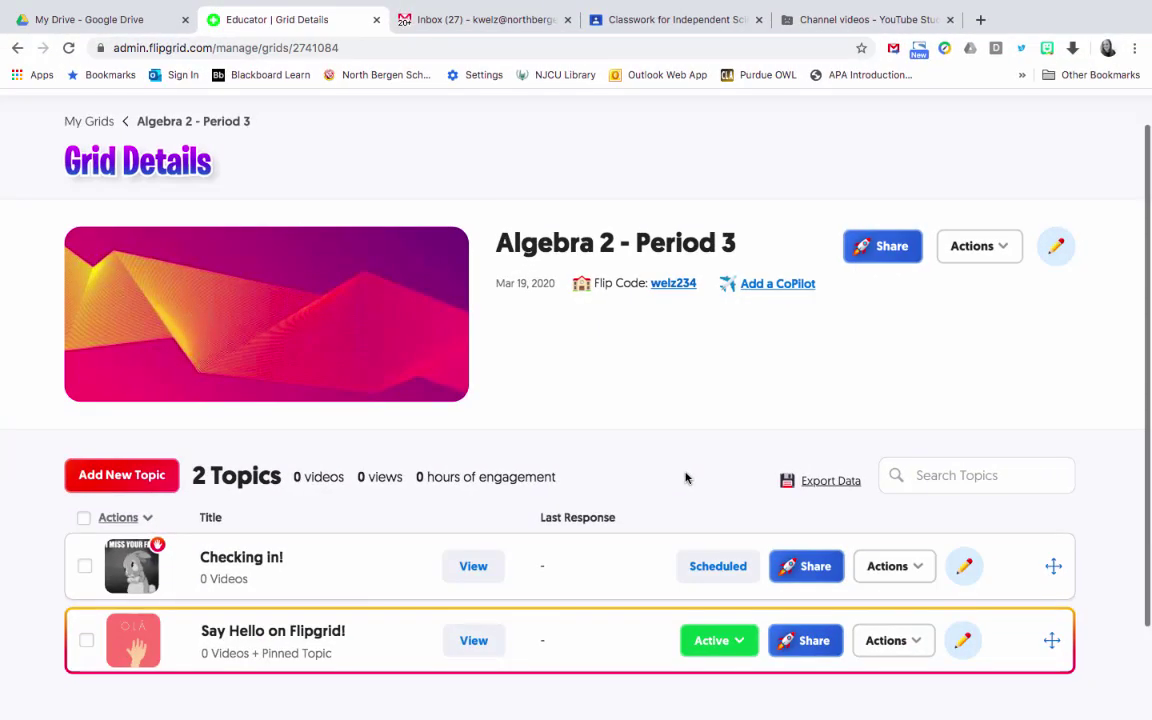
scroll(684, 476, "up", 2)
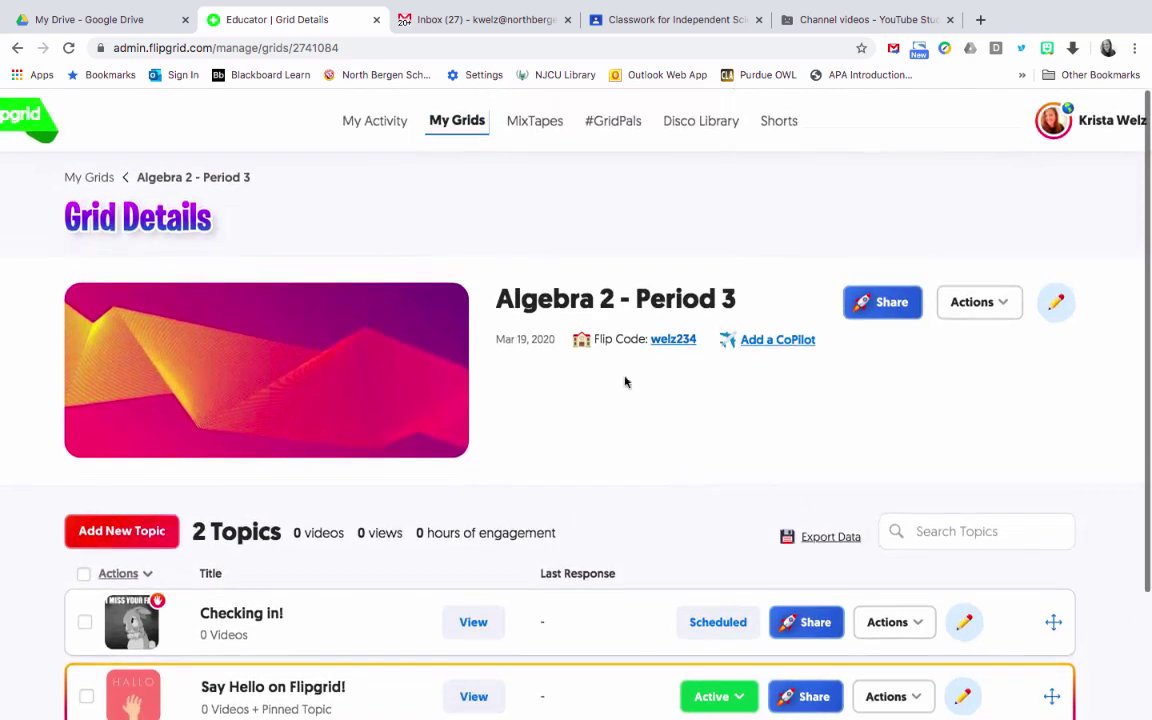
Step: Set Algebra 2 - Period 4's new-video e-mail notifications to Daily
left_click(467, 133)
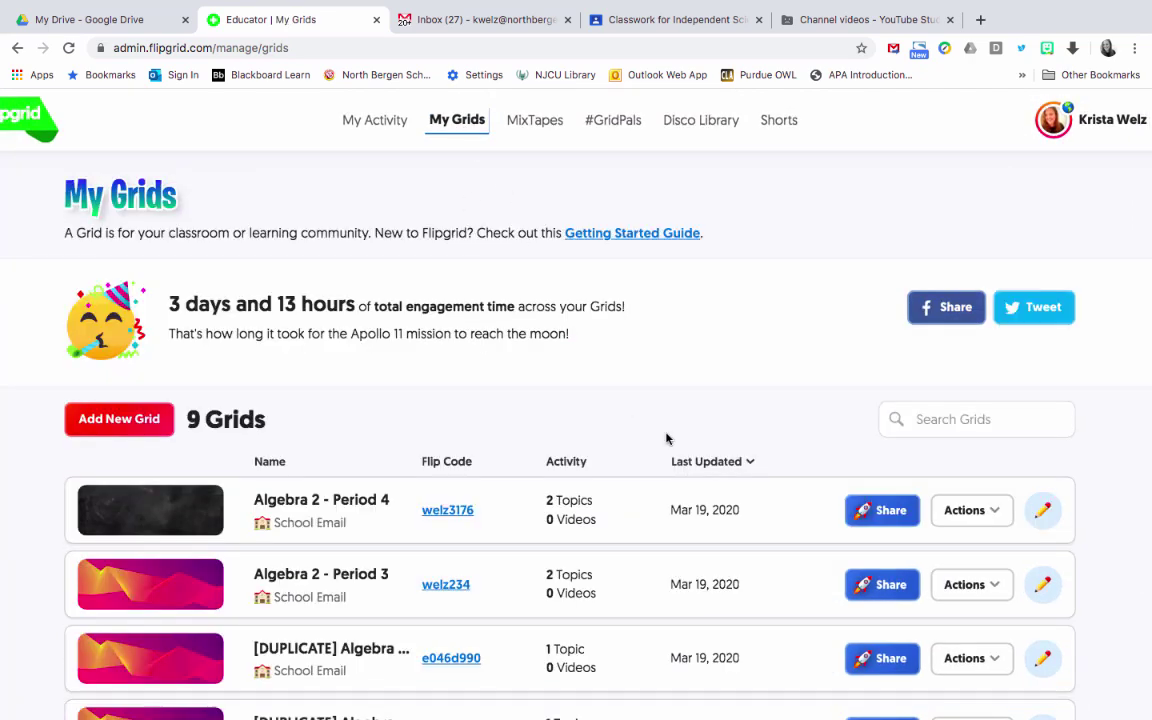
scroll(666, 438, "down", 1)
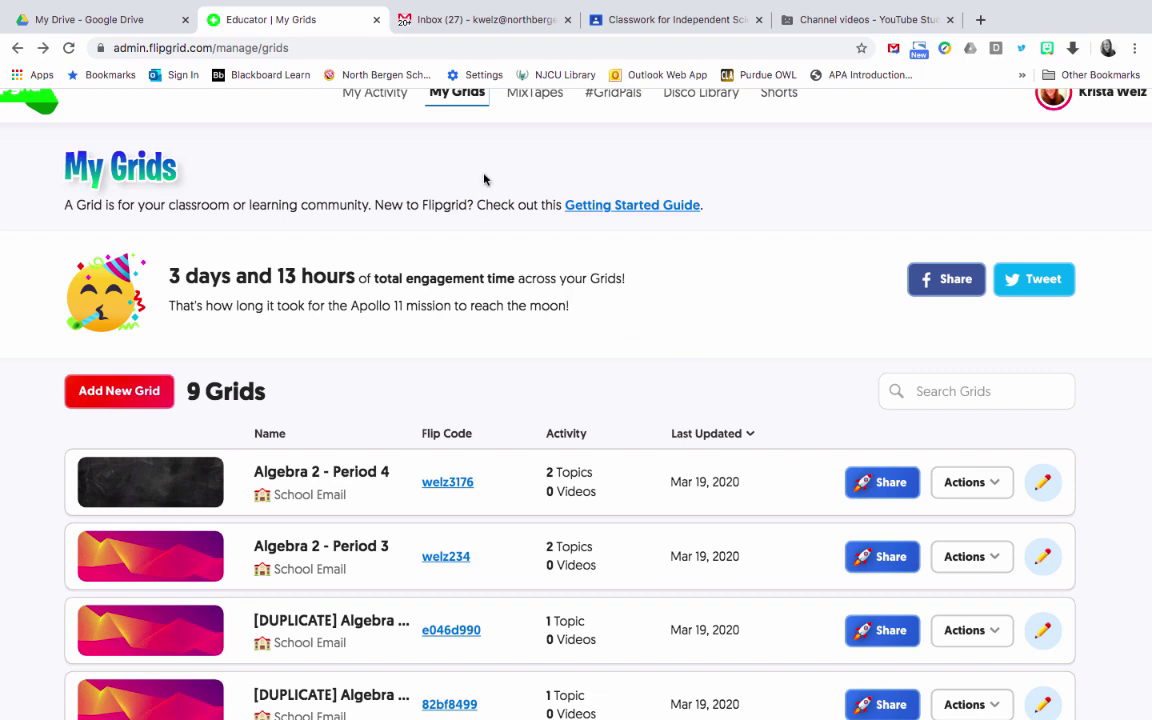
scroll(481, 172, "up", 1)
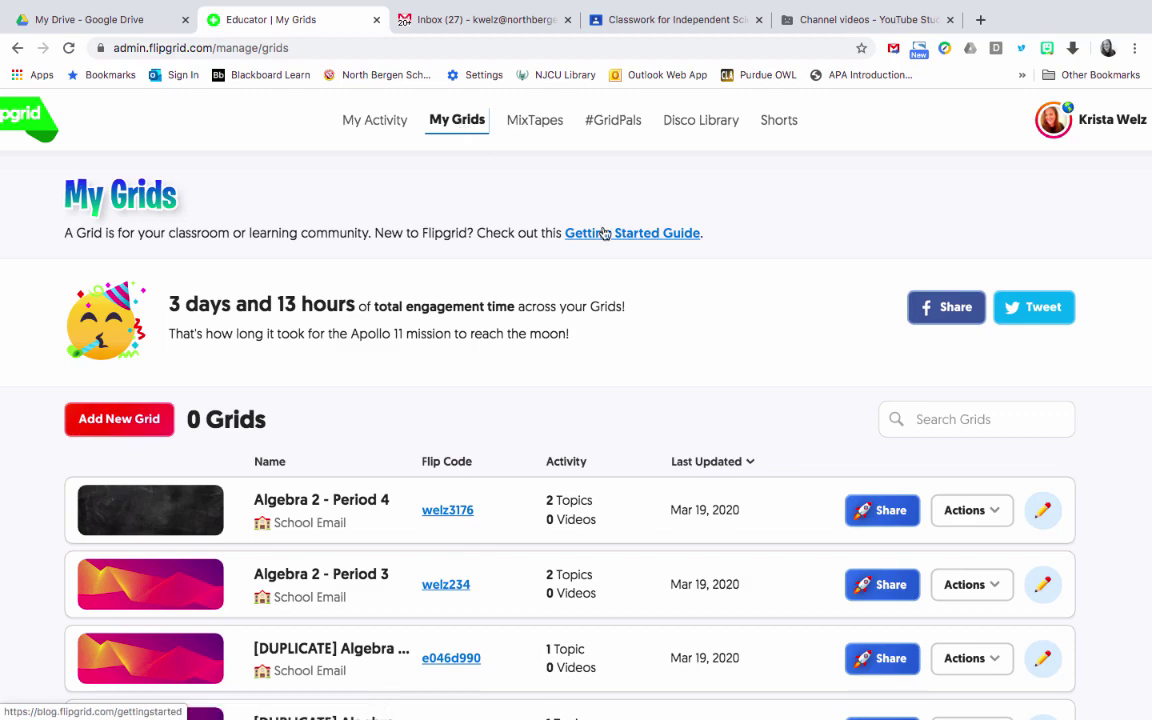
scroll(600, 232, "down", 2)
scroll(603, 233, "down", 1)
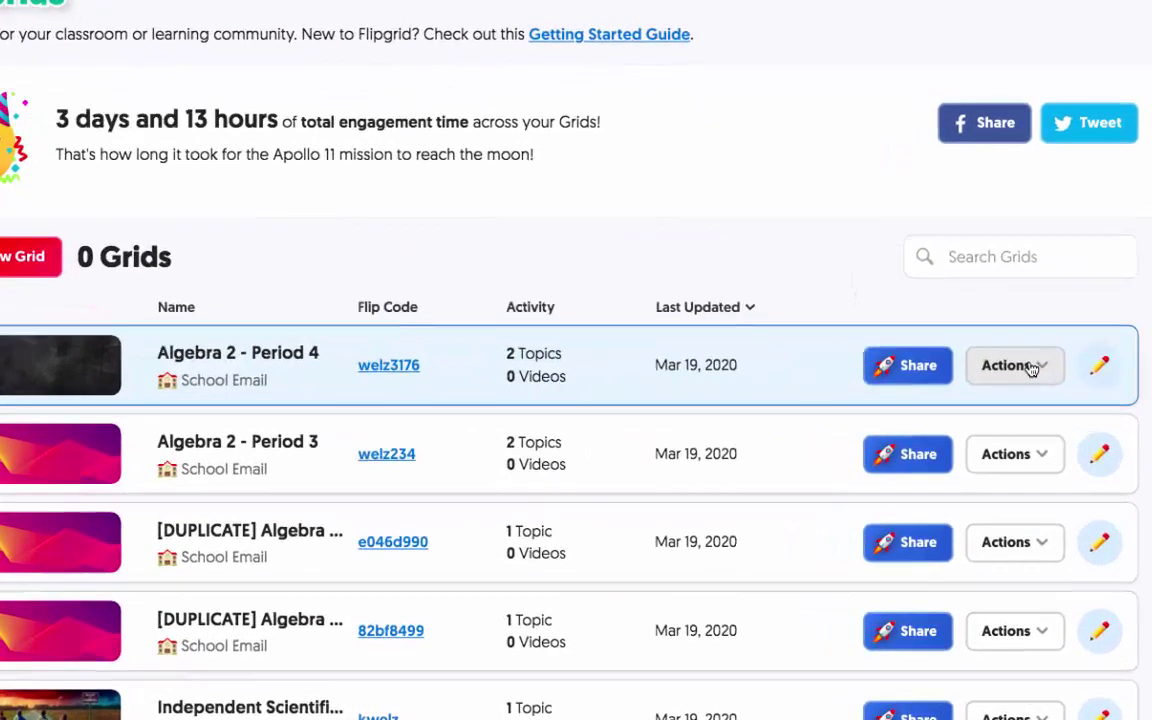
left_click(986, 425)
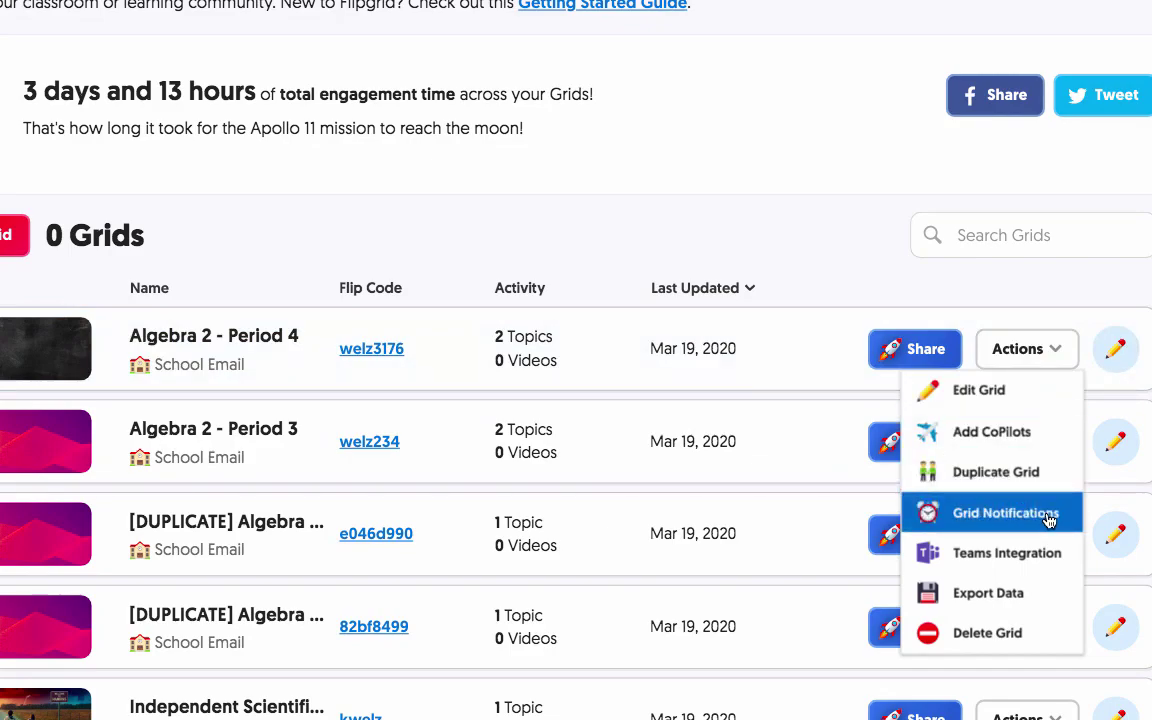
left_click(987, 513)
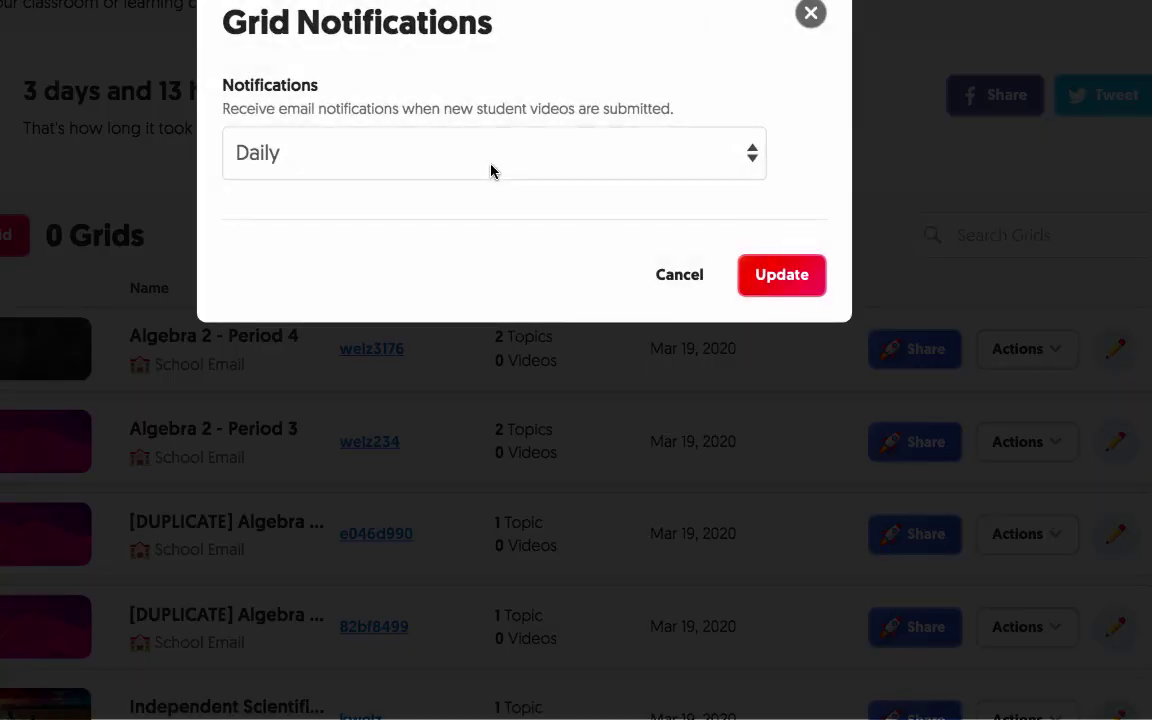
left_click(470, 166)
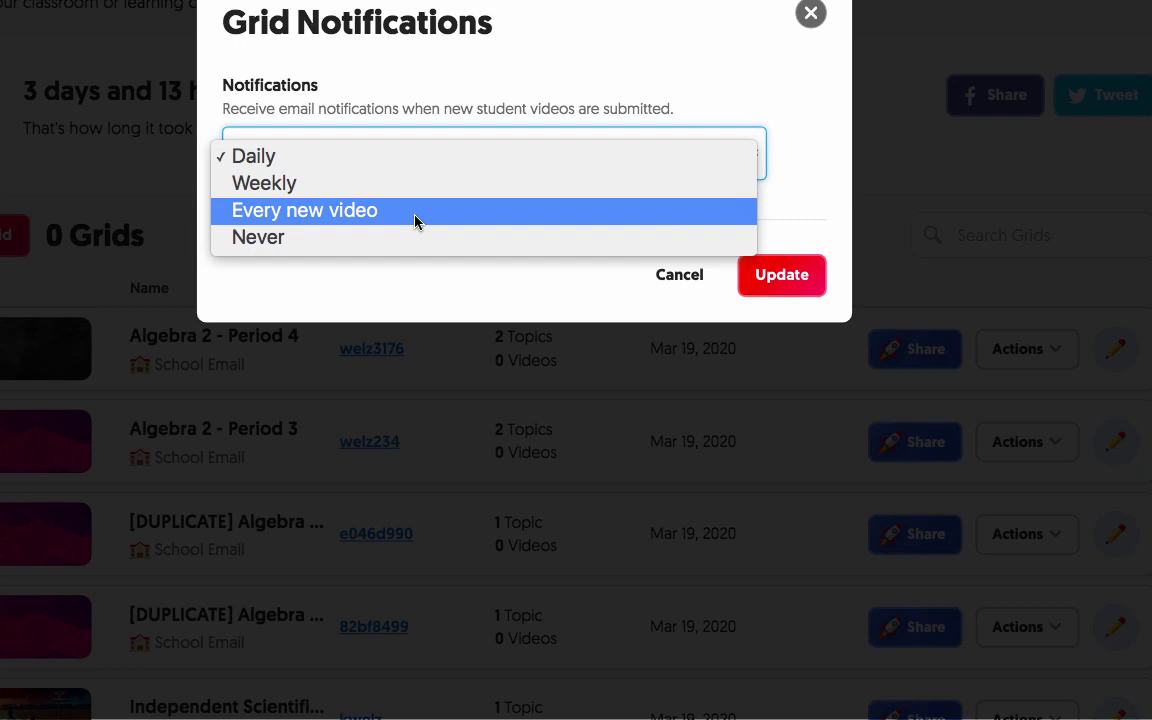
left_click(368, 163)
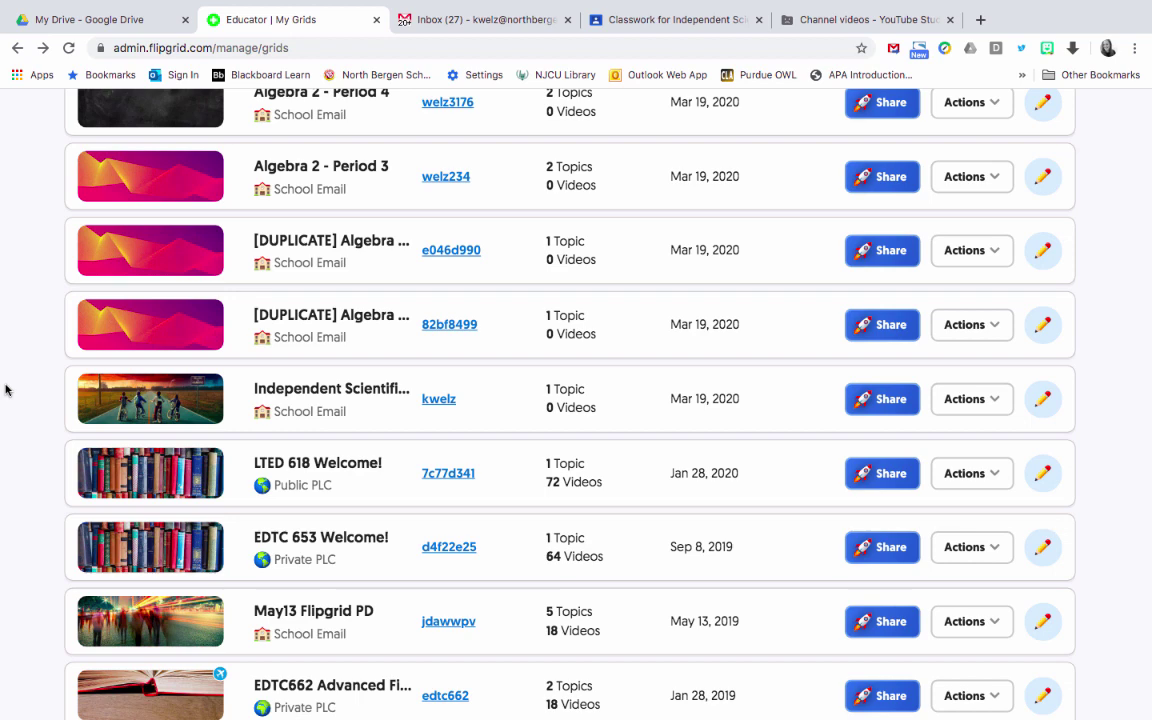
Step: Copy the share link of Checking in! from the Algebra 2 - Period 4 grid
scroll(20, 386, "up", 5)
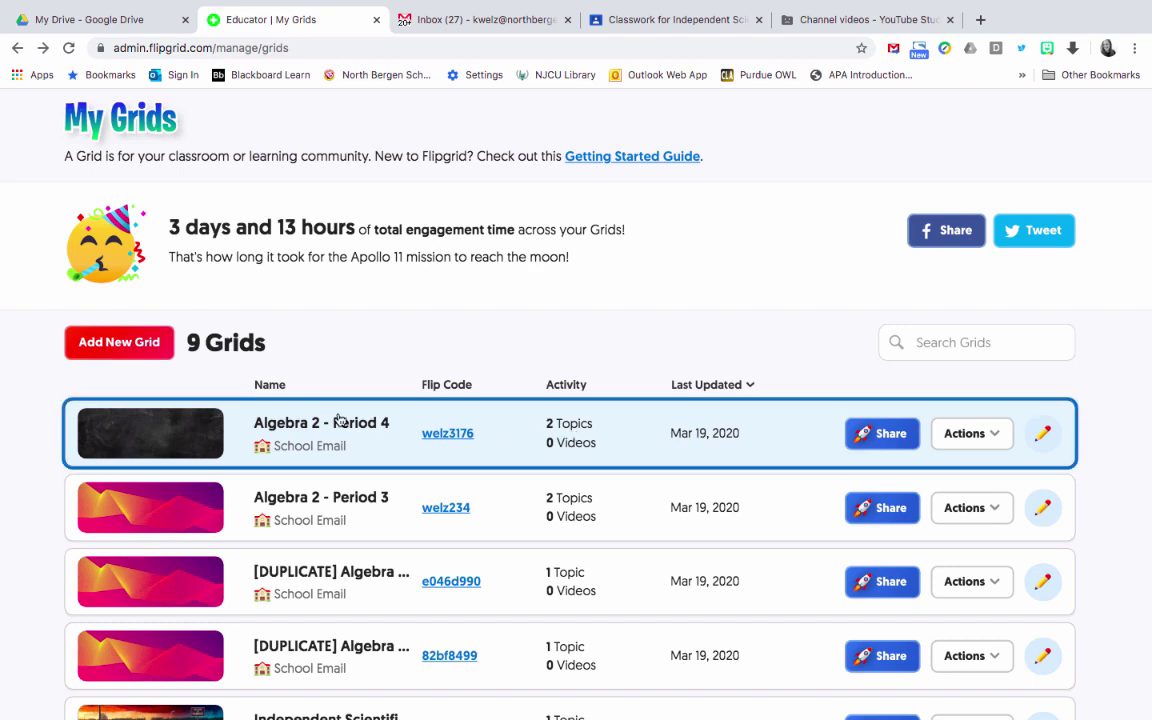
left_click(308, 428)
scroll(645, 355, "down", 2)
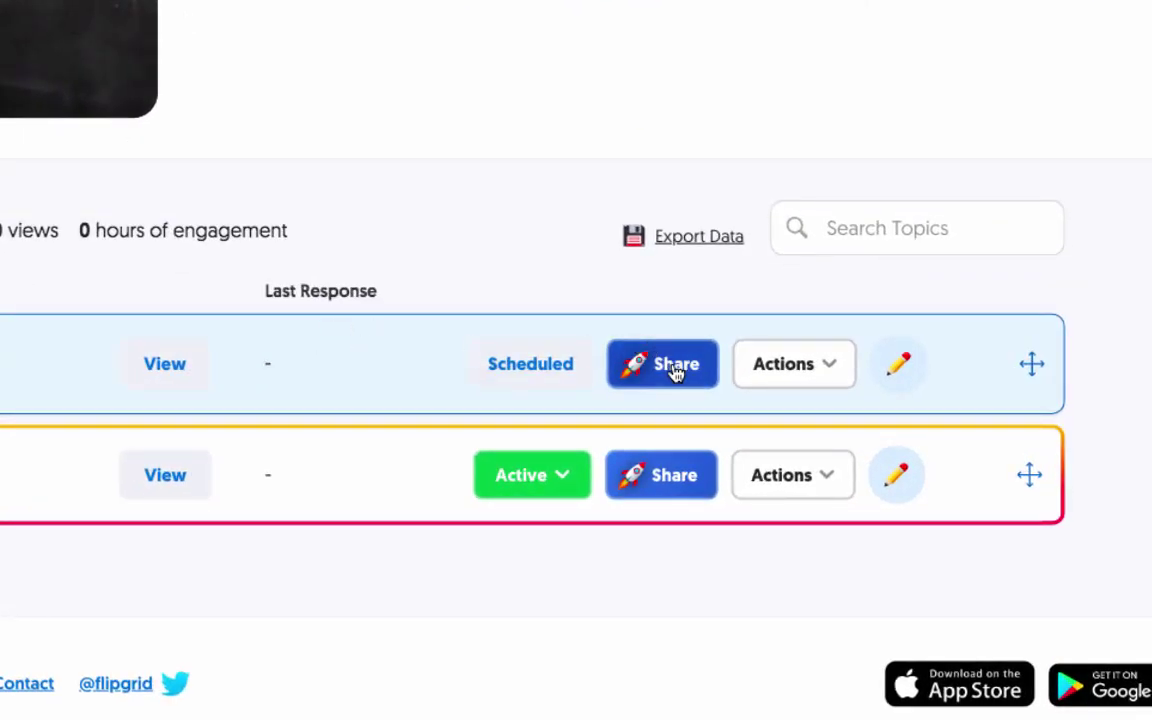
left_click(674, 368)
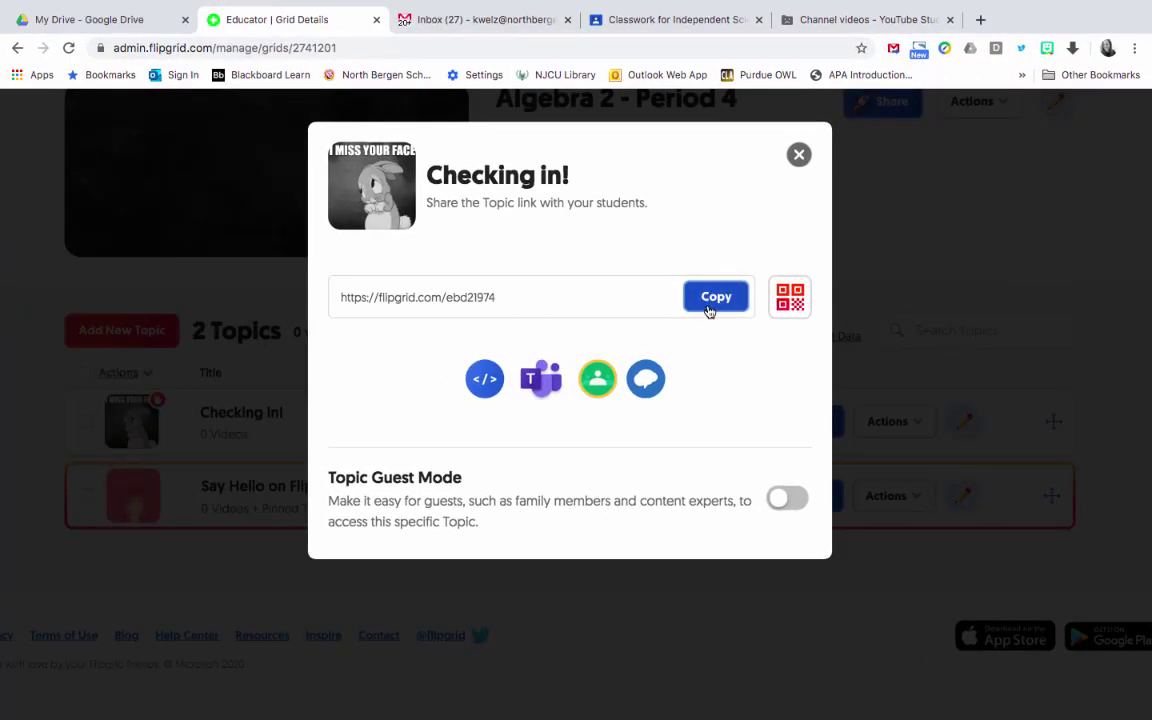
left_click(710, 306)
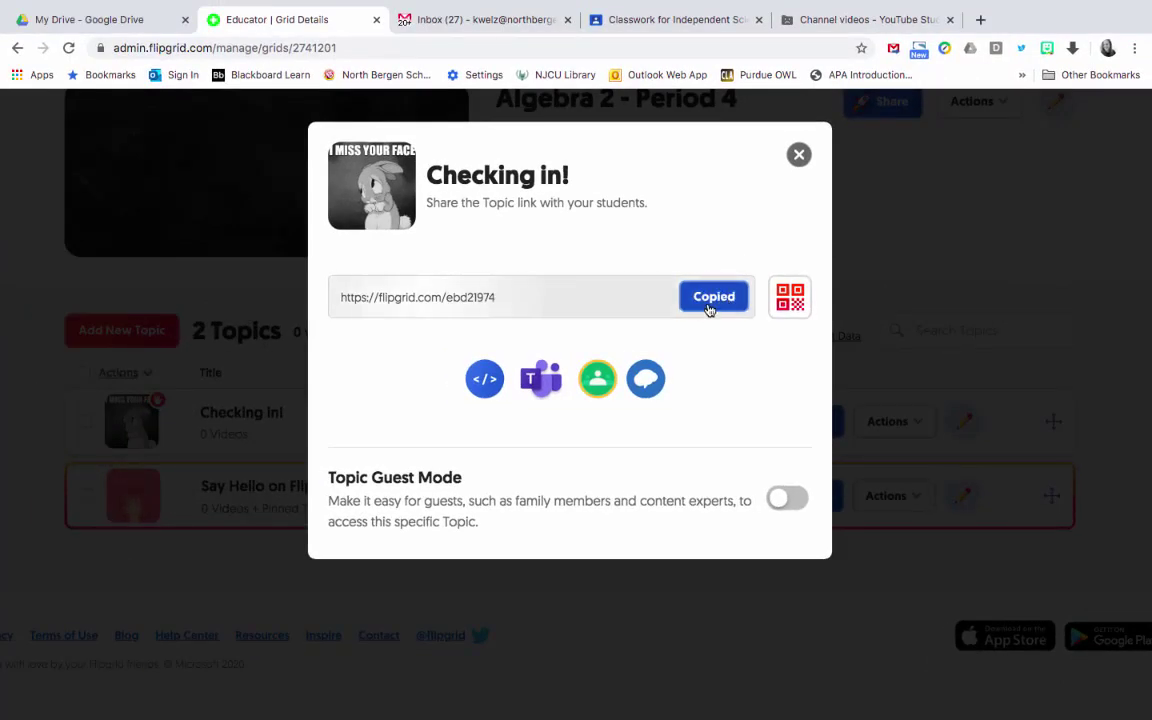
Step: Go to classroom.google.com in a new browser tab
left_click(980, 20)
type("cl")
key("Return")
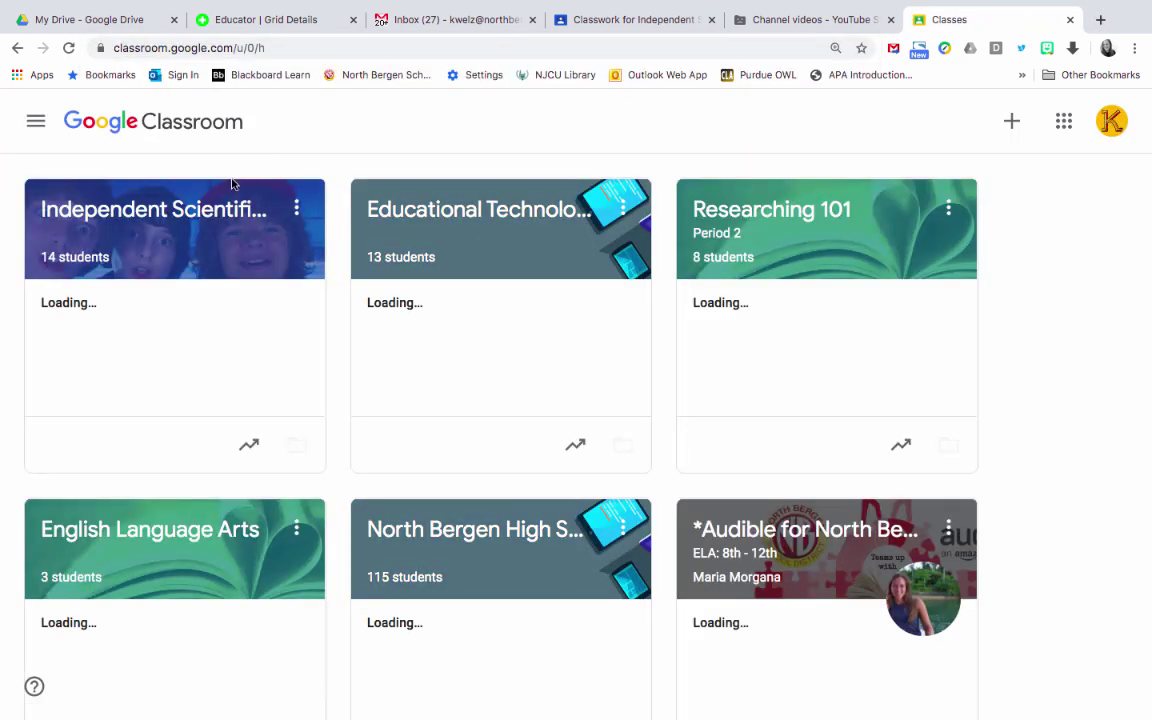
Step: Edit the Day 5 assignment in the Independent Scientific Research Honors class's Classwork
left_click(200, 200)
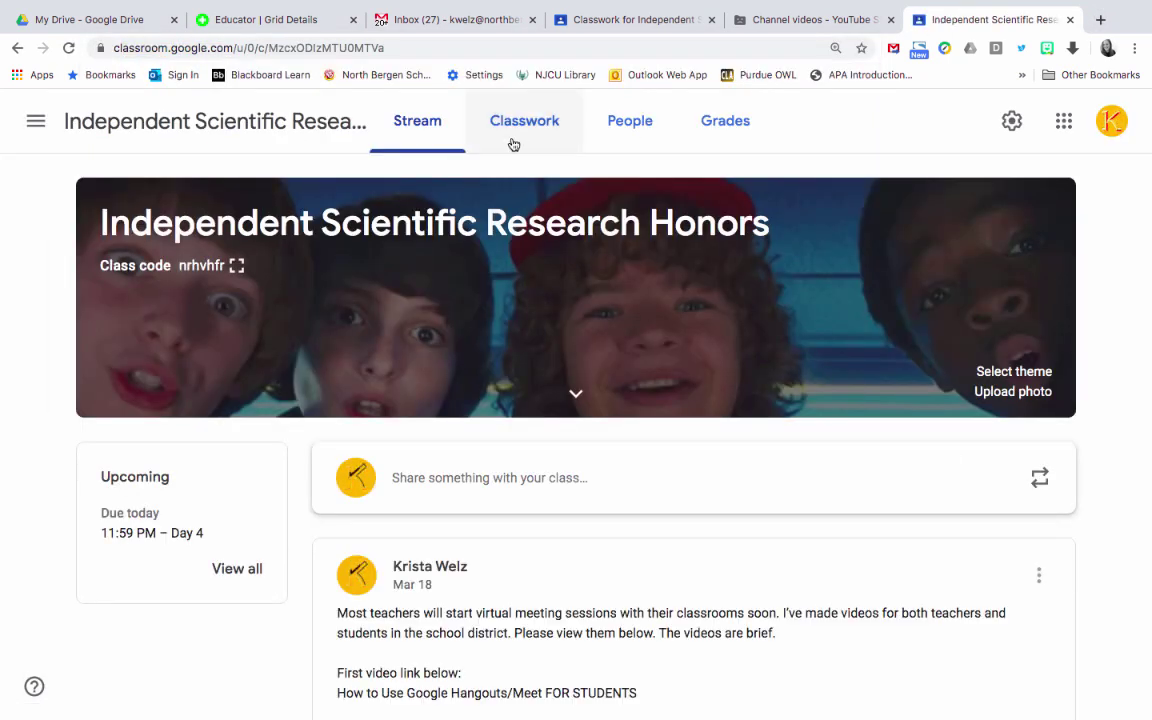
left_click(522, 121)
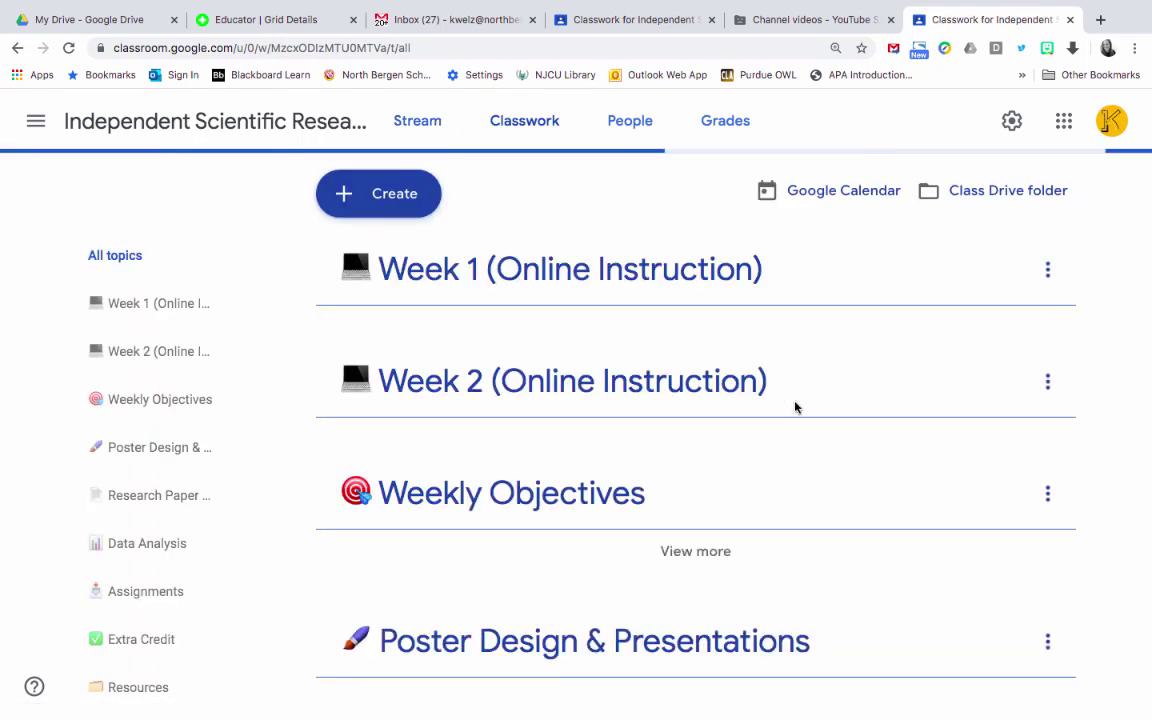
scroll(792, 406, "down", 1)
left_click(471, 556)
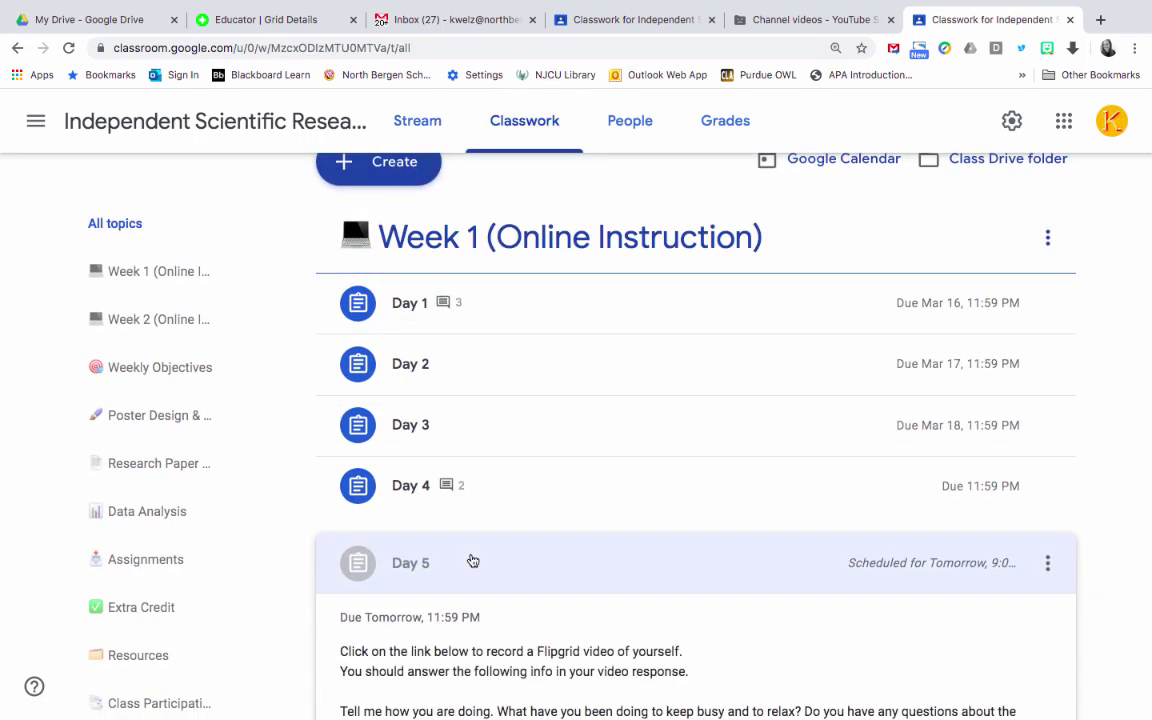
scroll(627, 527, "down", 2)
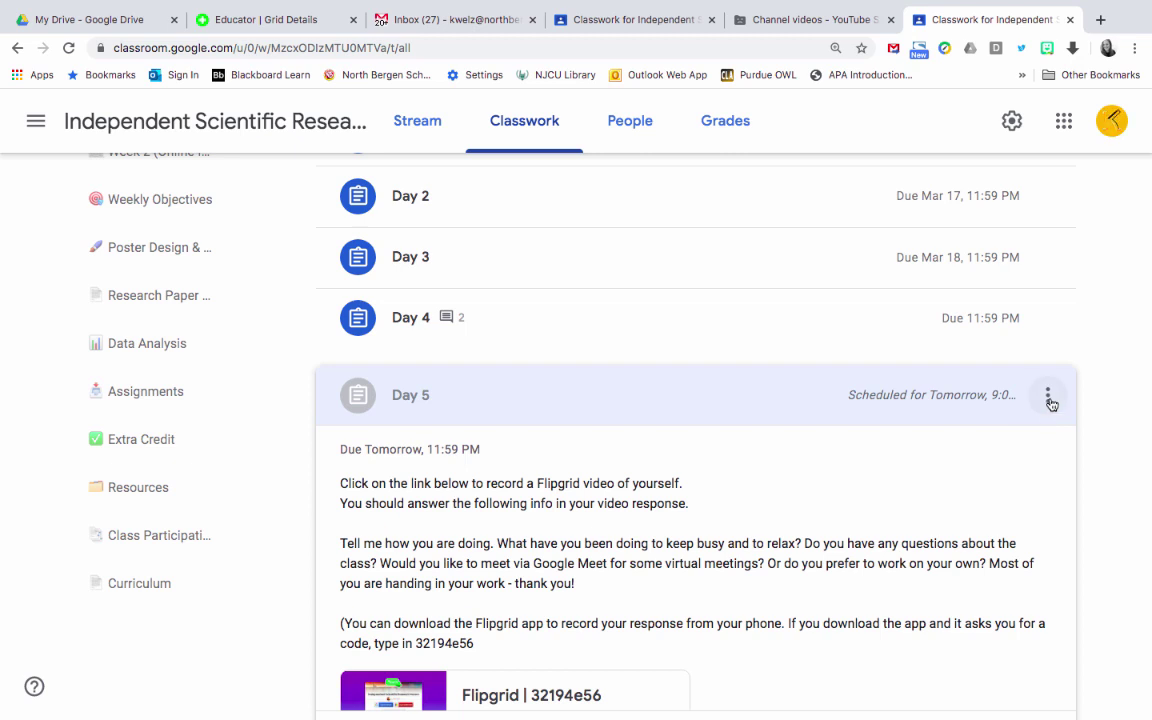
left_click(1048, 399)
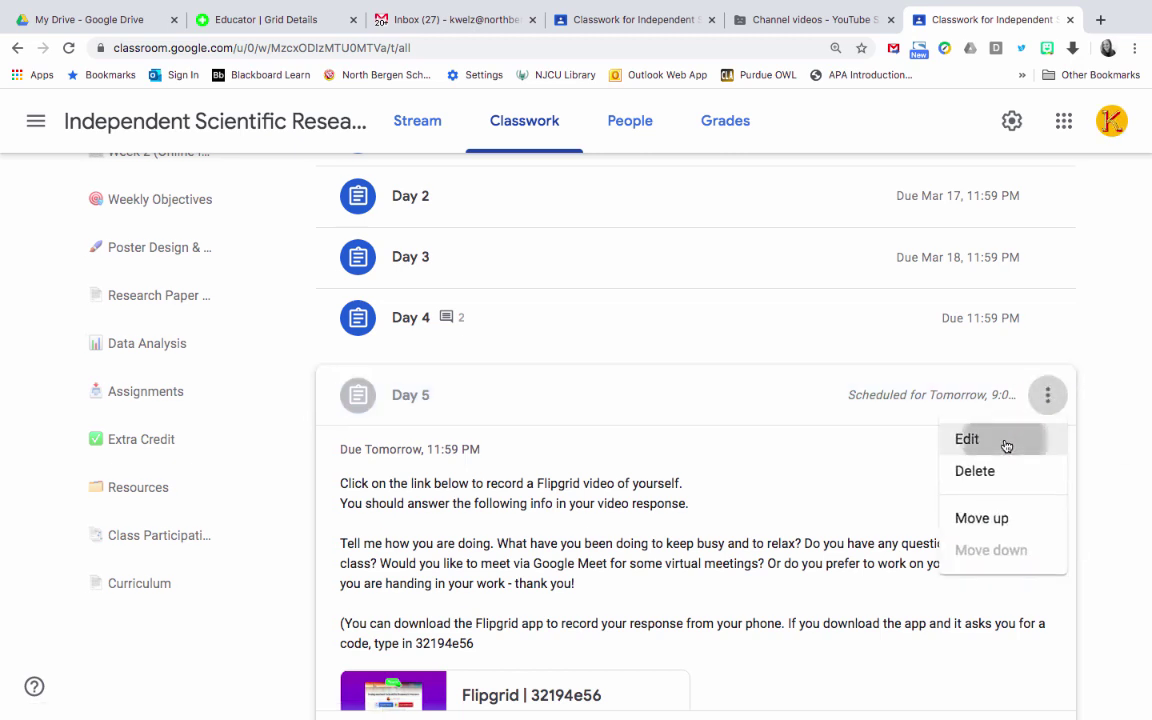
left_click(1005, 445)
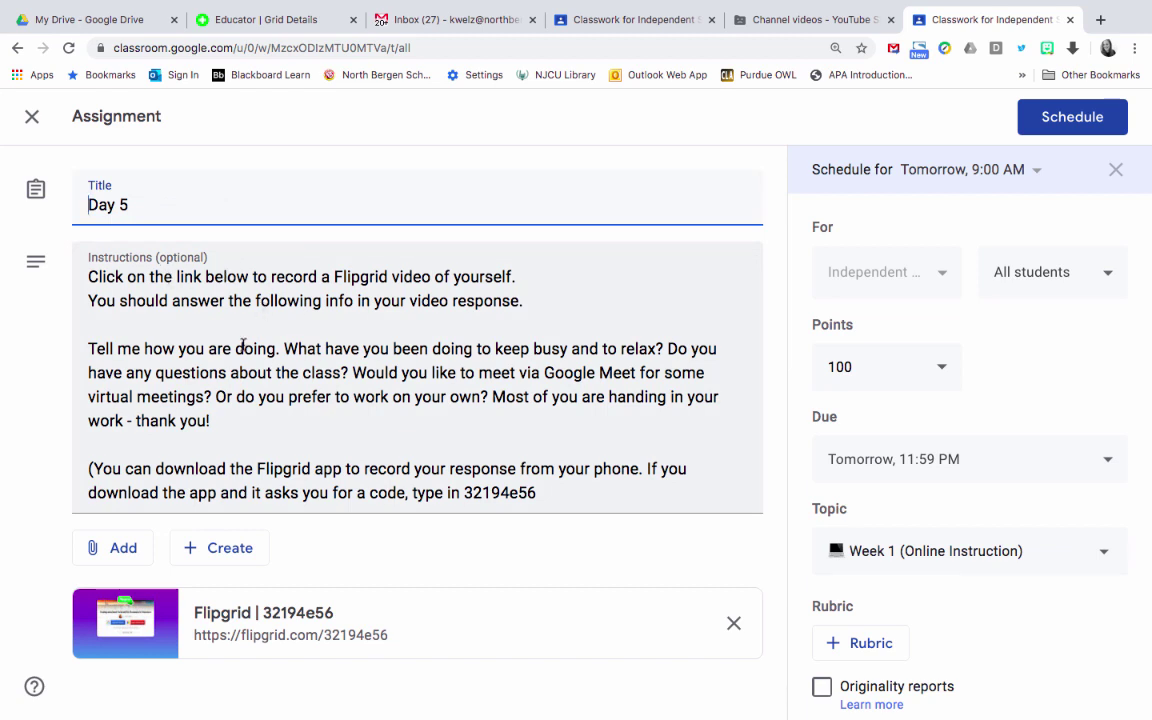
Step: Paste the topic link as an attachment, discard it, then fix the instructions' last sentence
scroll(239, 338, "down", 1)
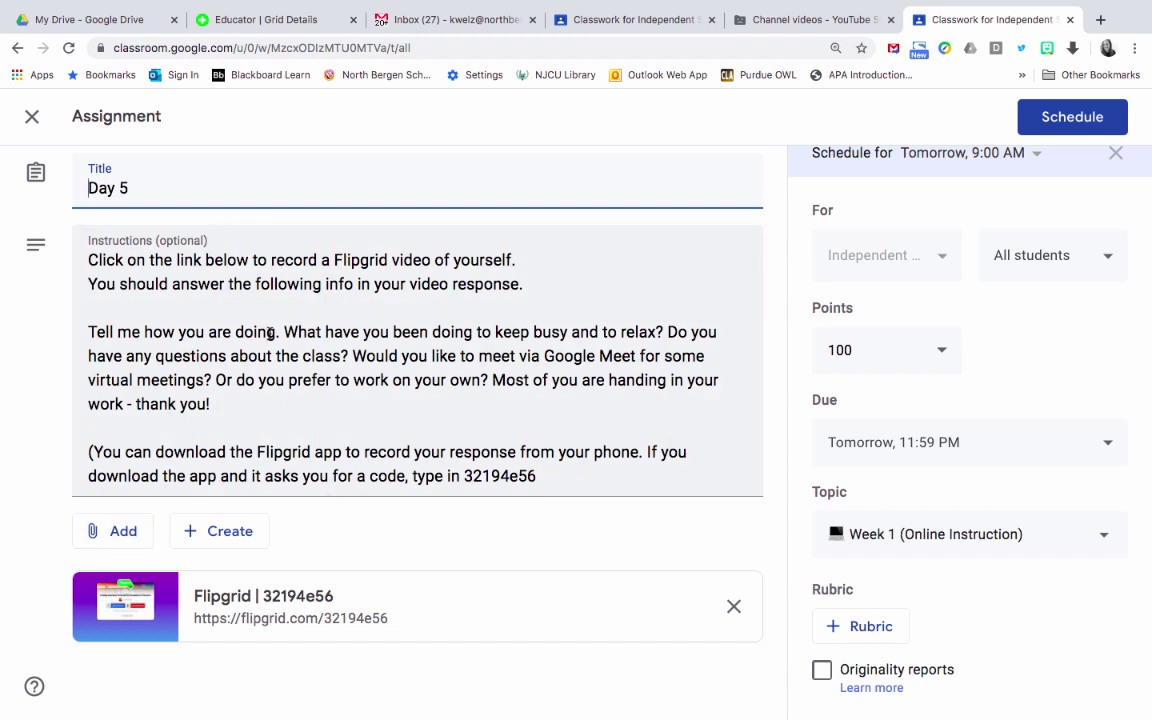
left_click(139, 544)
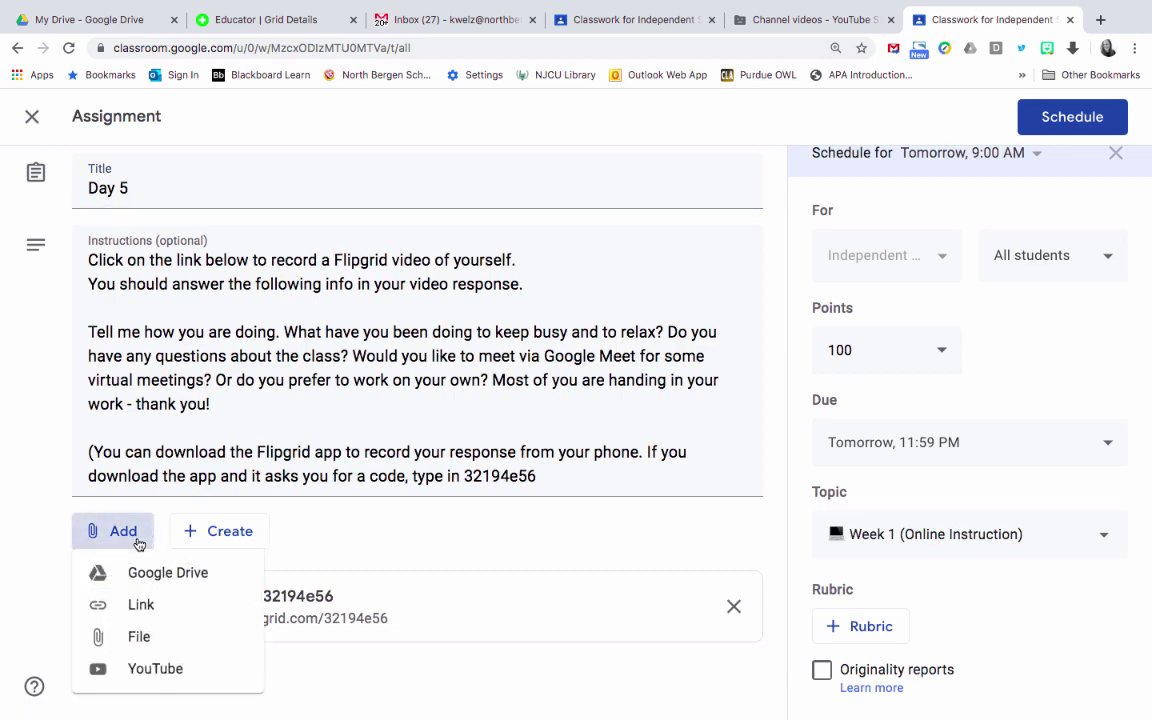
left_click(139, 606)
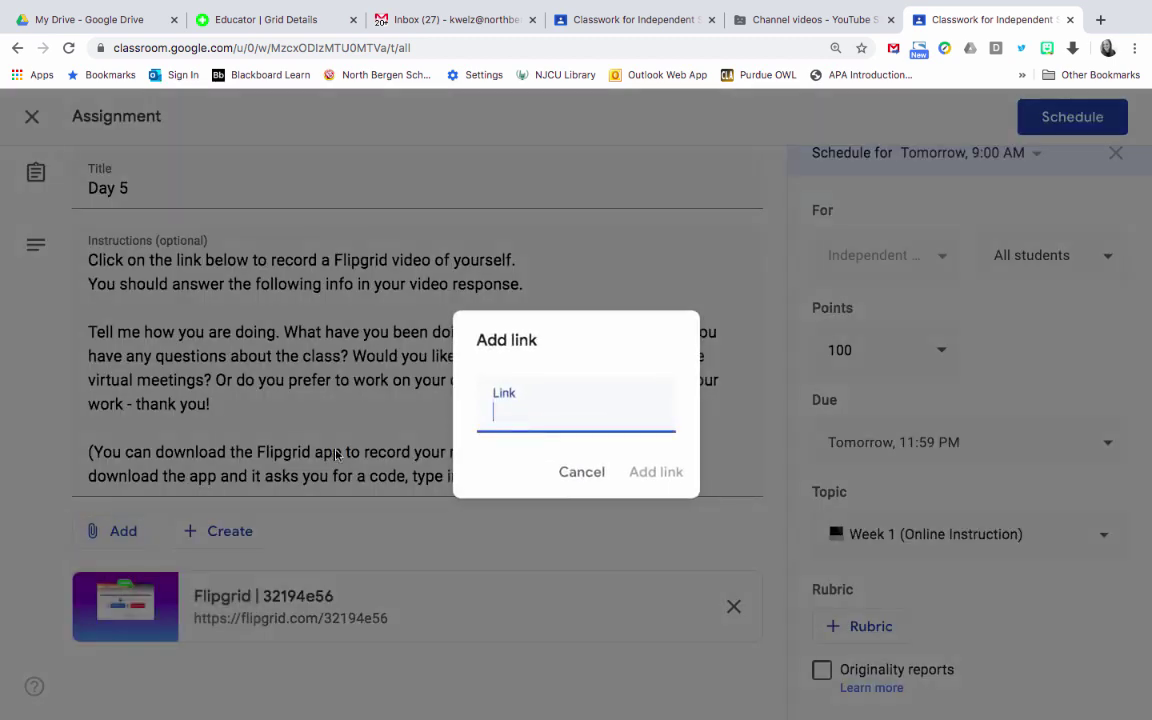
right_click(510, 411)
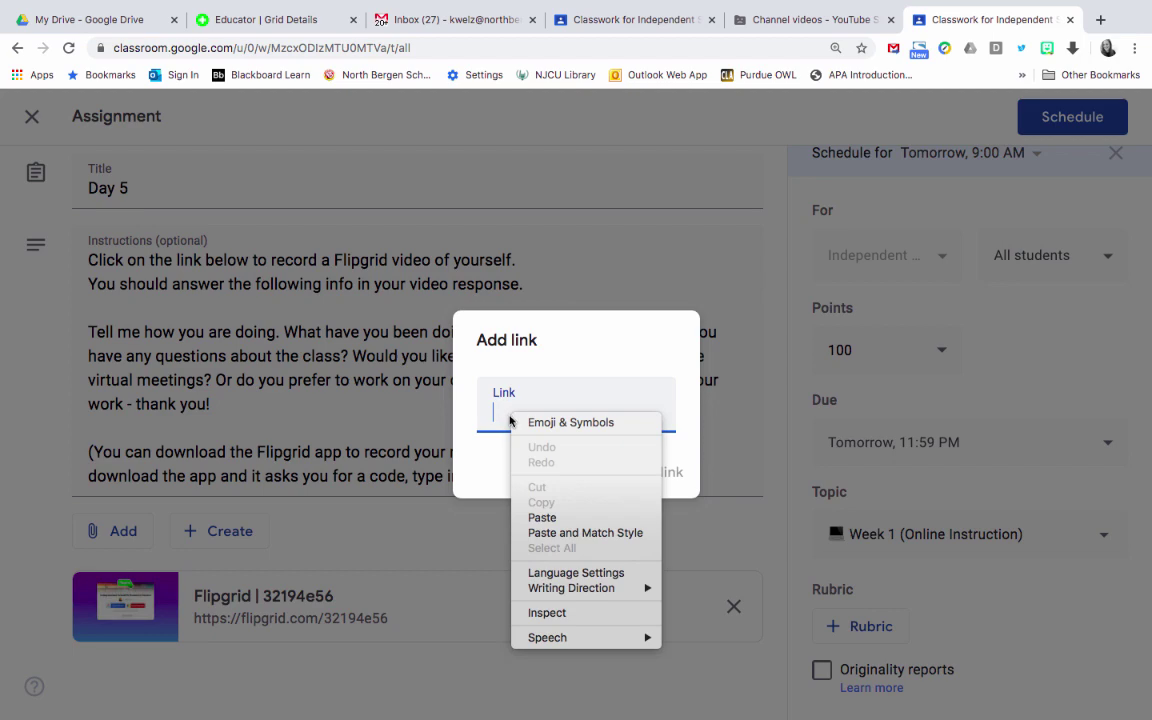
left_click(541, 517)
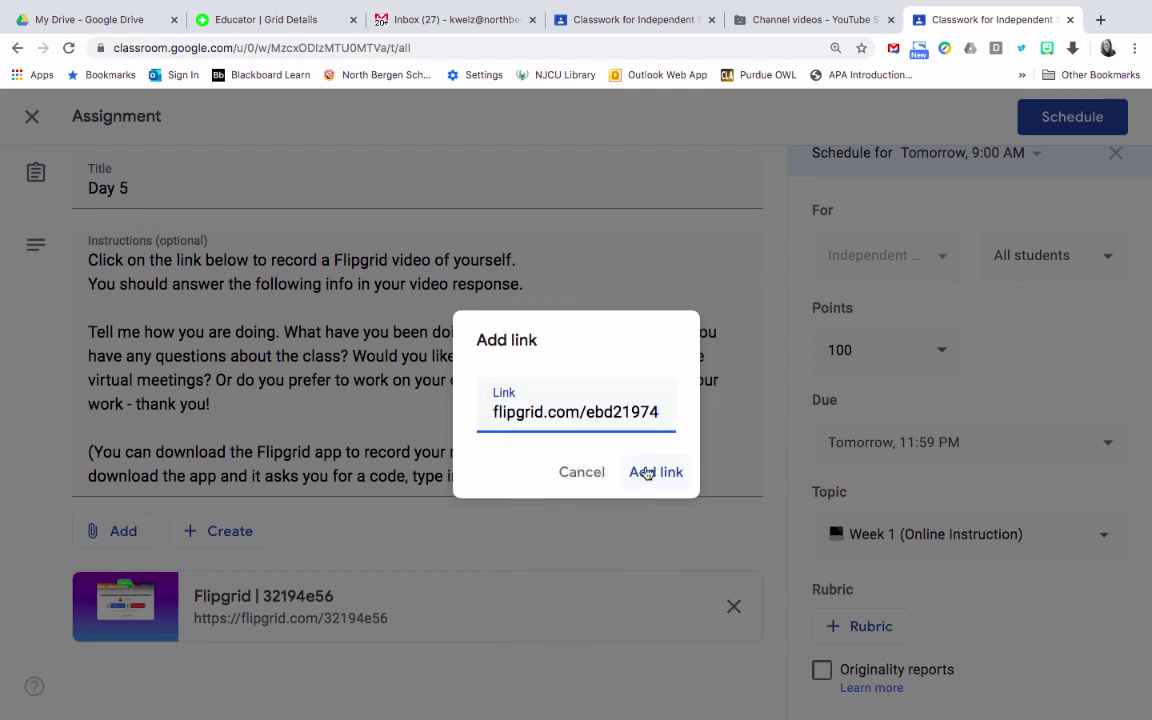
left_click(581, 472)
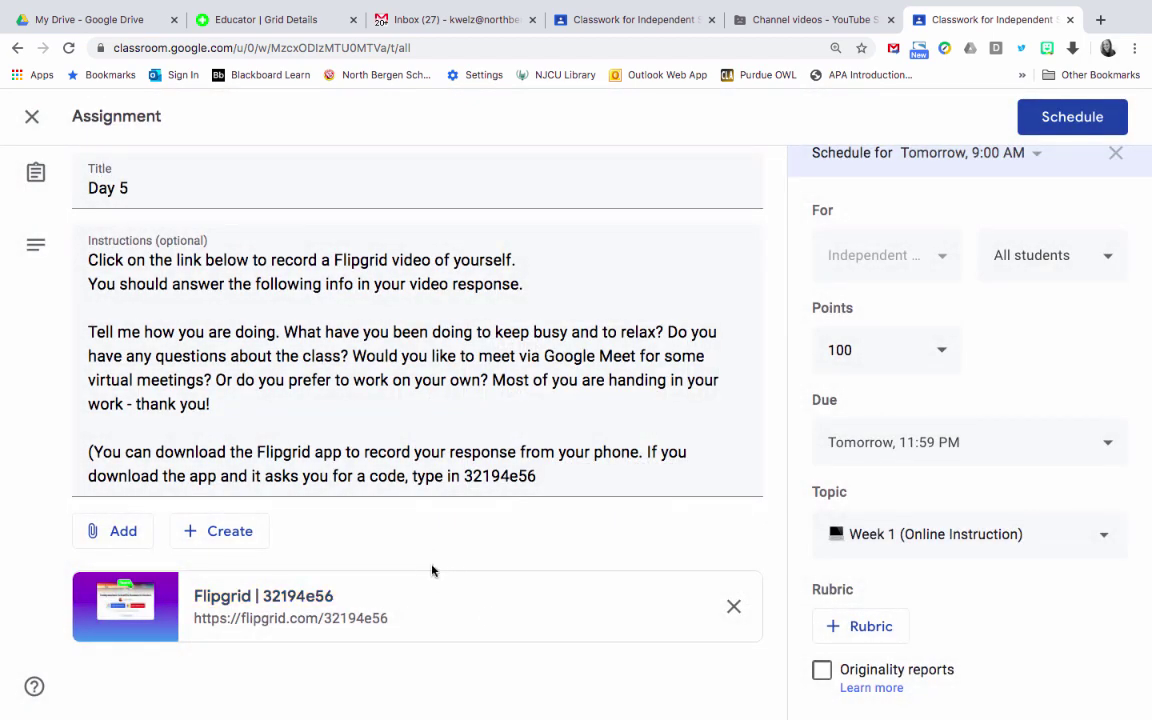
left_click(540, 487)
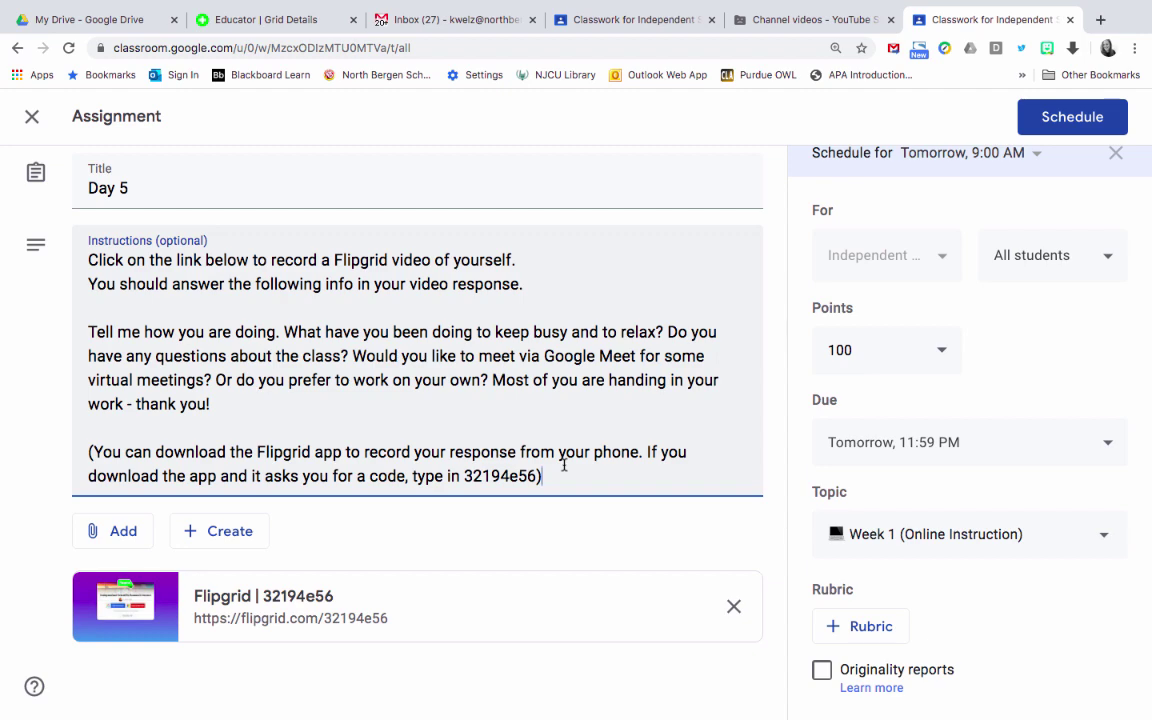
Step: Close the Classroom tab and open LTED 618 Welcome!'s Introductions topic in student view
left_click(1071, 19)
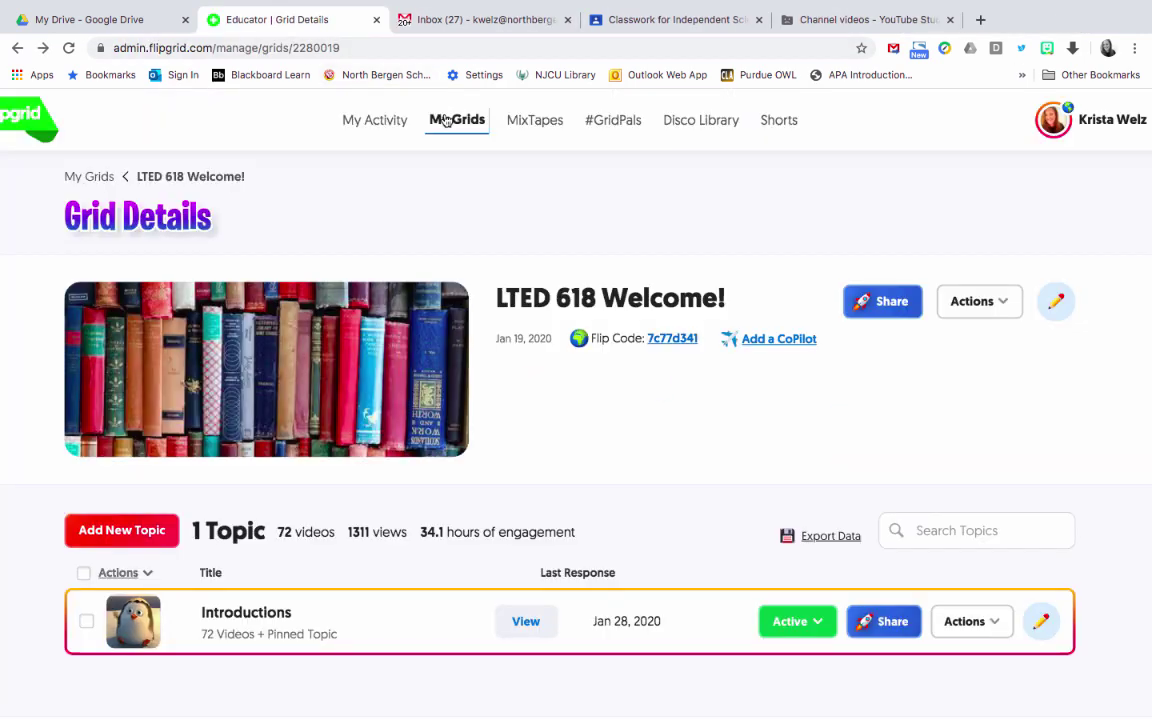
left_click(457, 119)
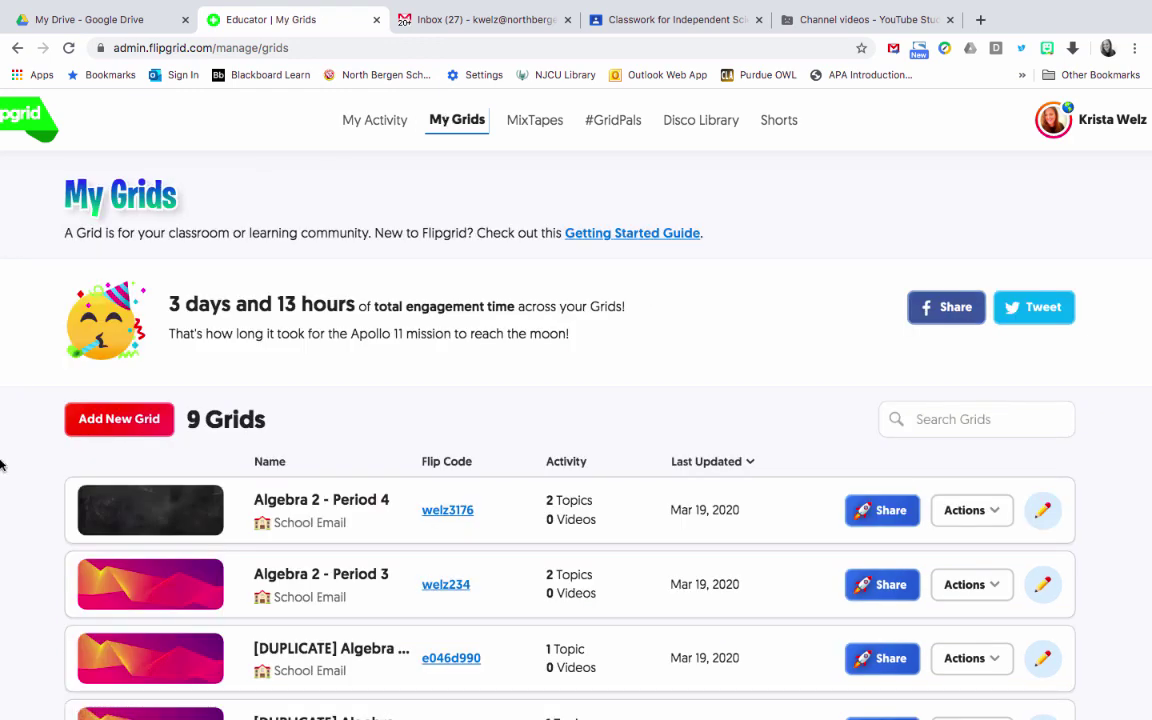
scroll(2, 465, "down", 5)
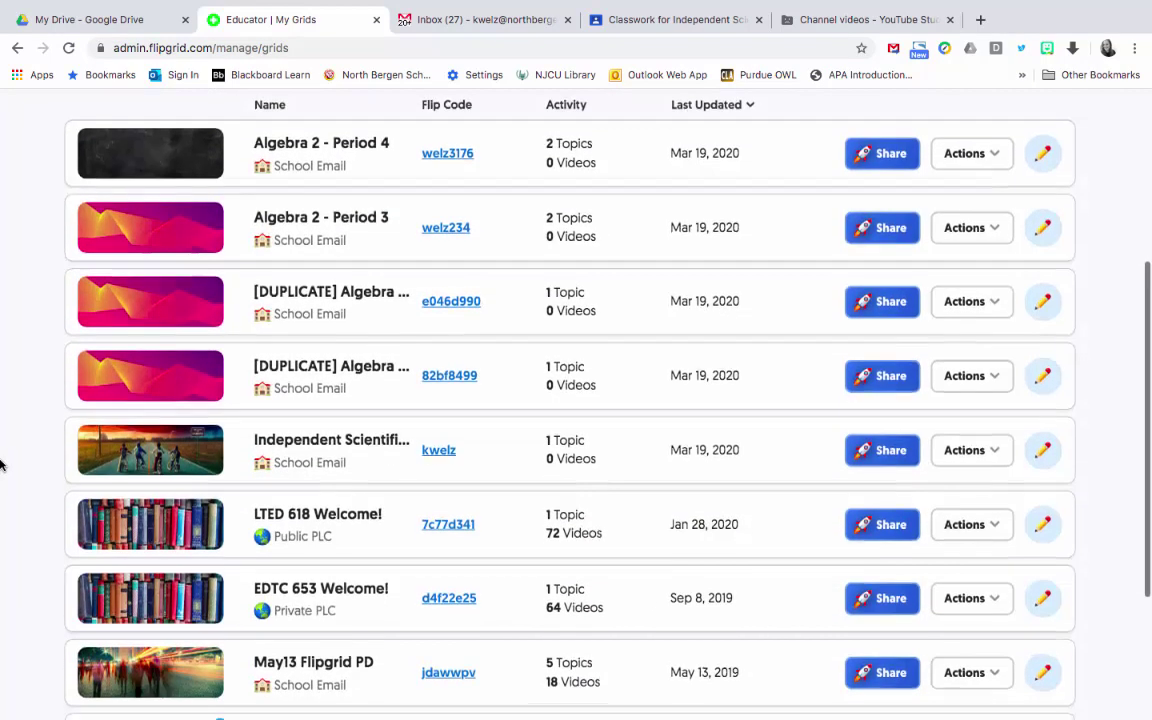
left_click(298, 484)
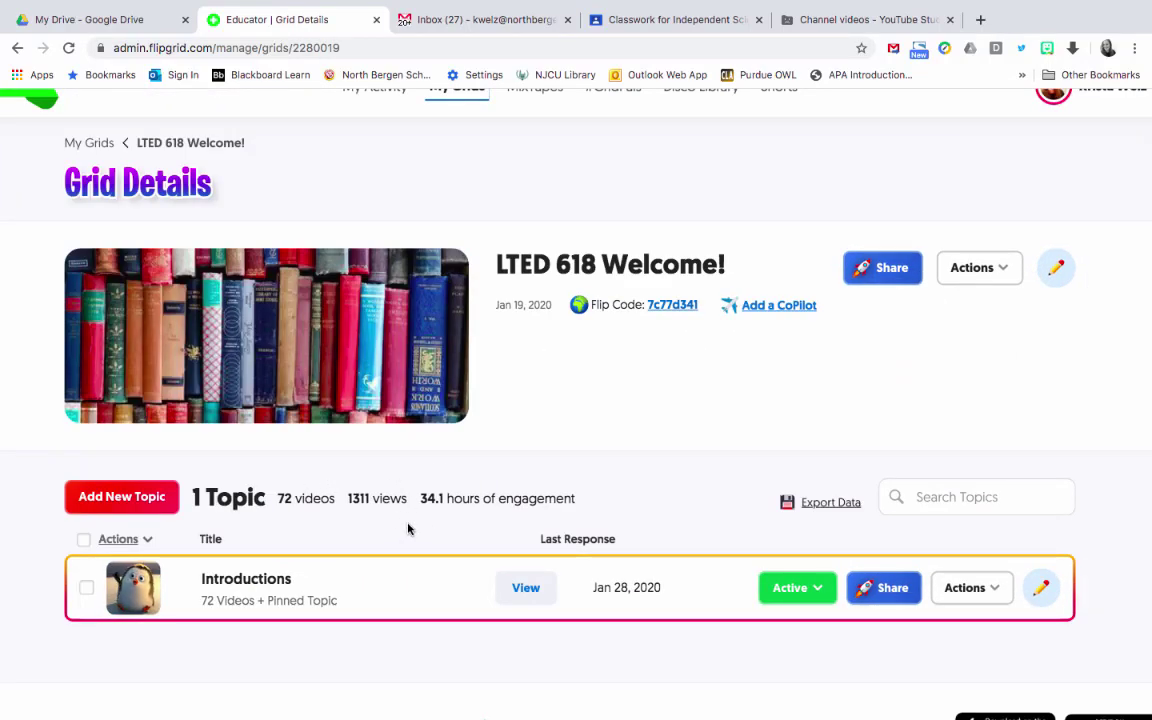
left_click(521, 590)
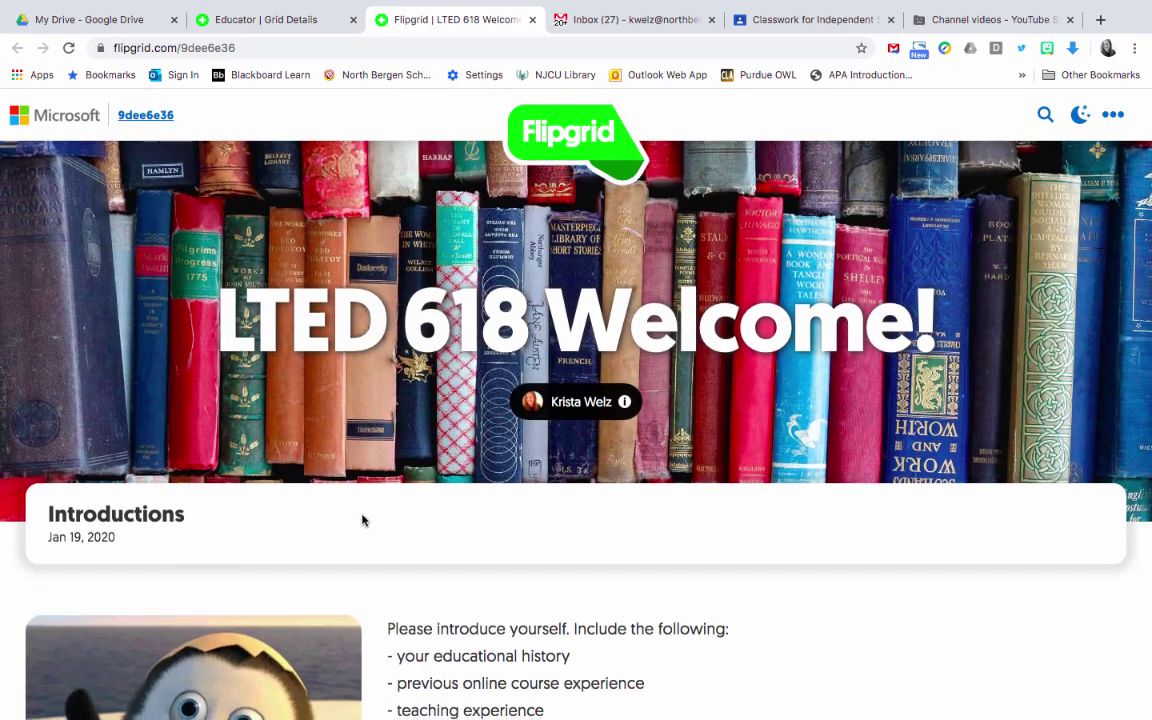
Step: Scroll through the Introductions topic's 24 student responses
scroll(363, 520, "down", 7)
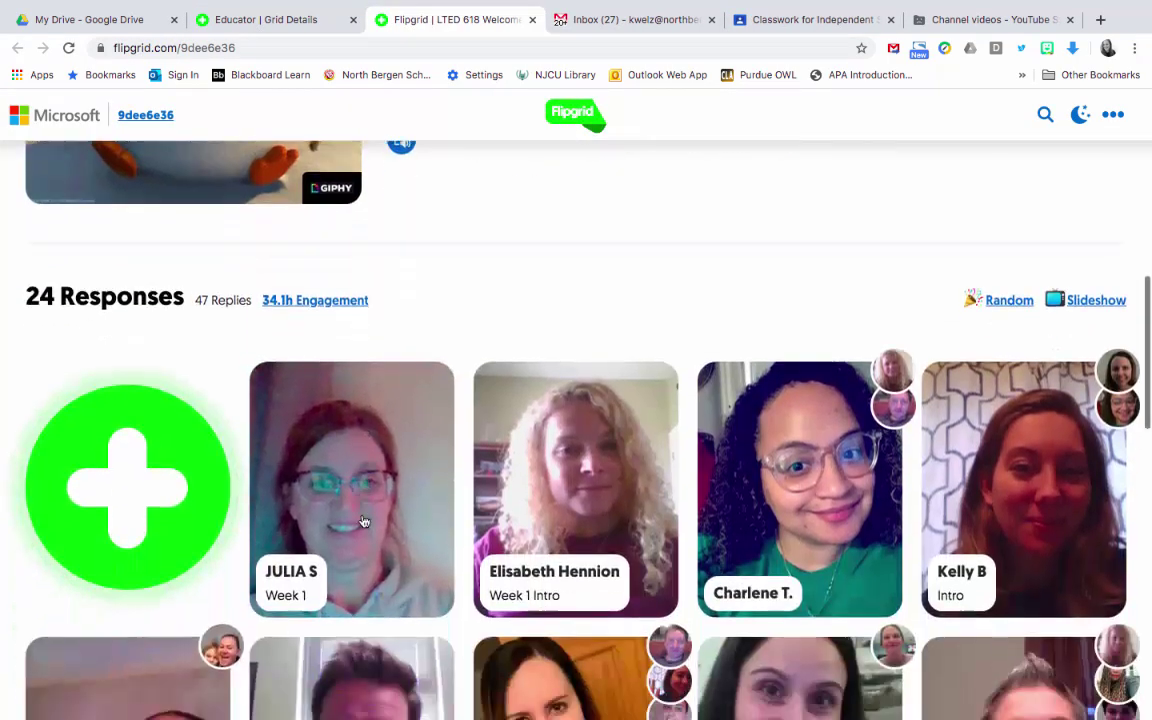
scroll(363, 520, "down", 5)
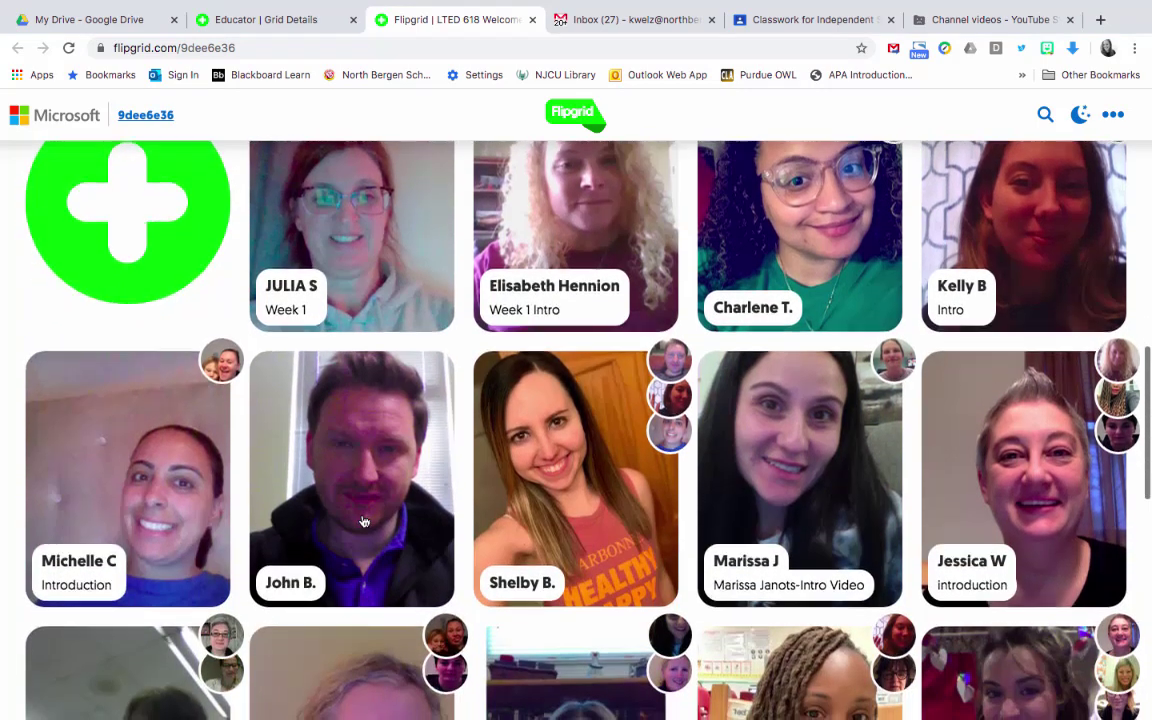
scroll(363, 520, "down", 4)
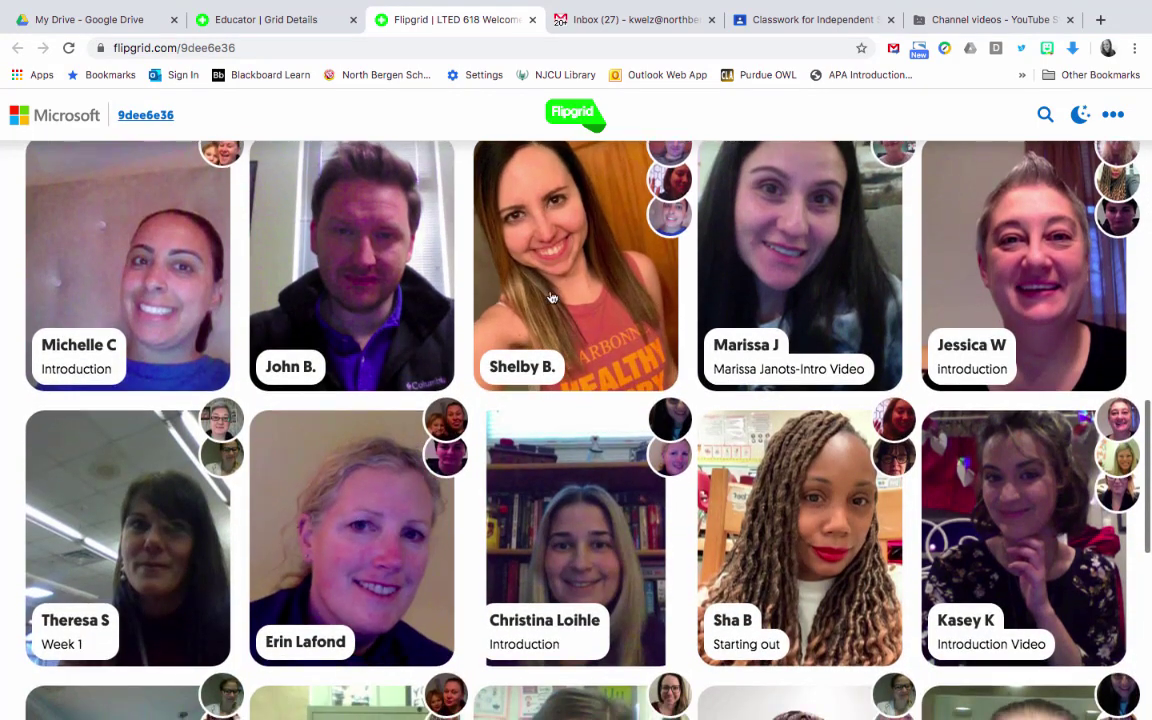
scroll(555, 330, "down", 4)
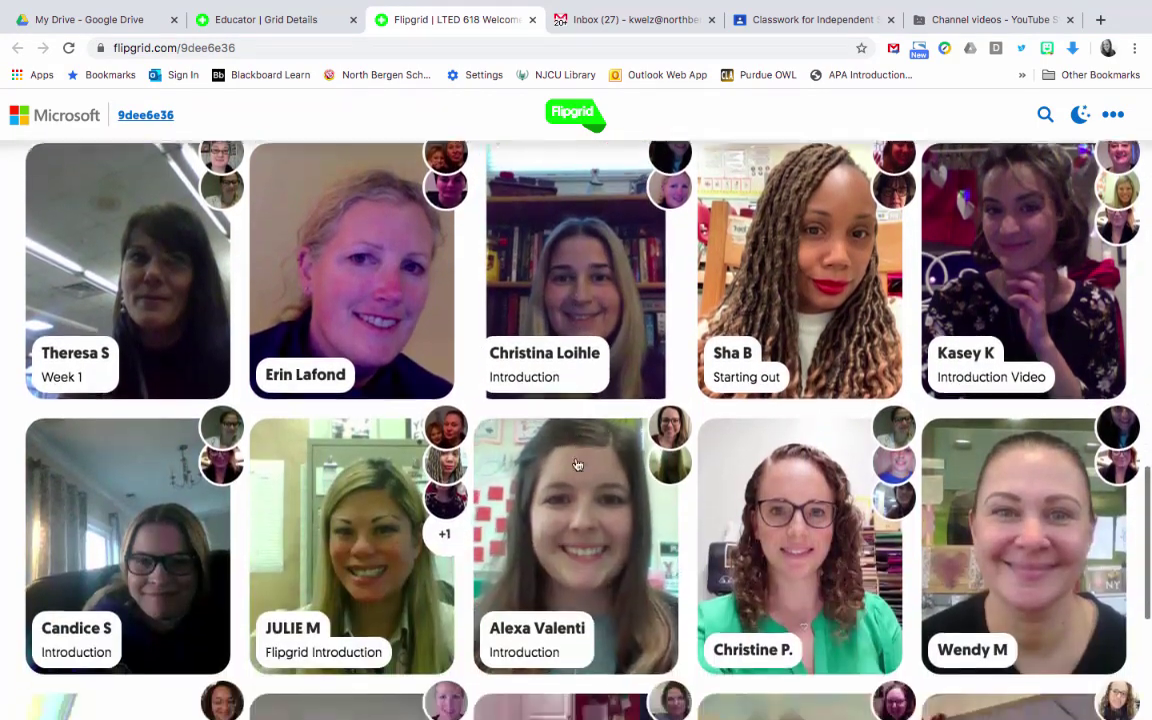
scroll(577, 464, "down", 4)
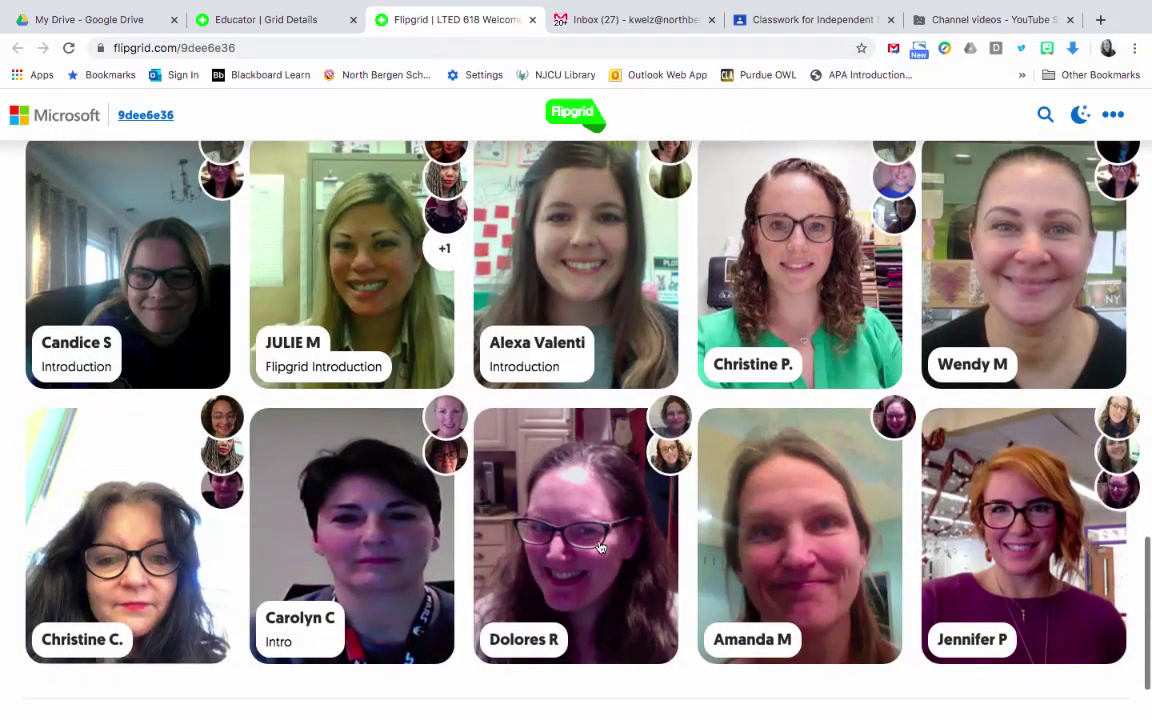
scroll(675, 537, "up", 15)
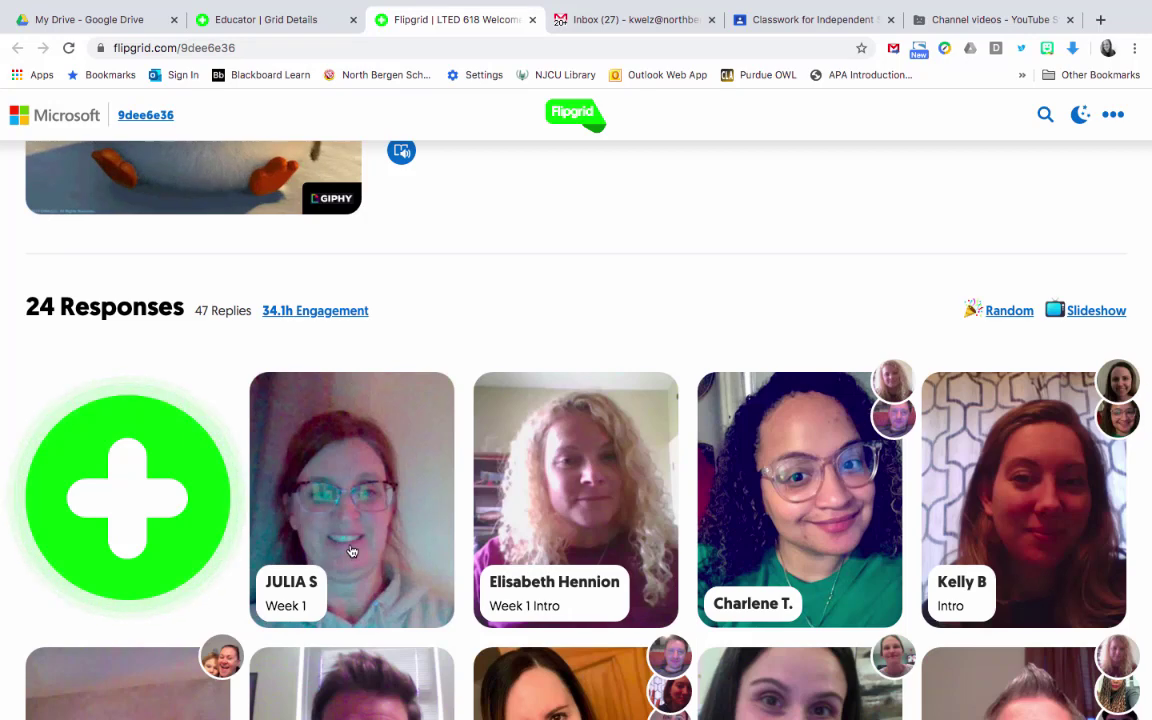
scroll(388, 492, "up", 1)
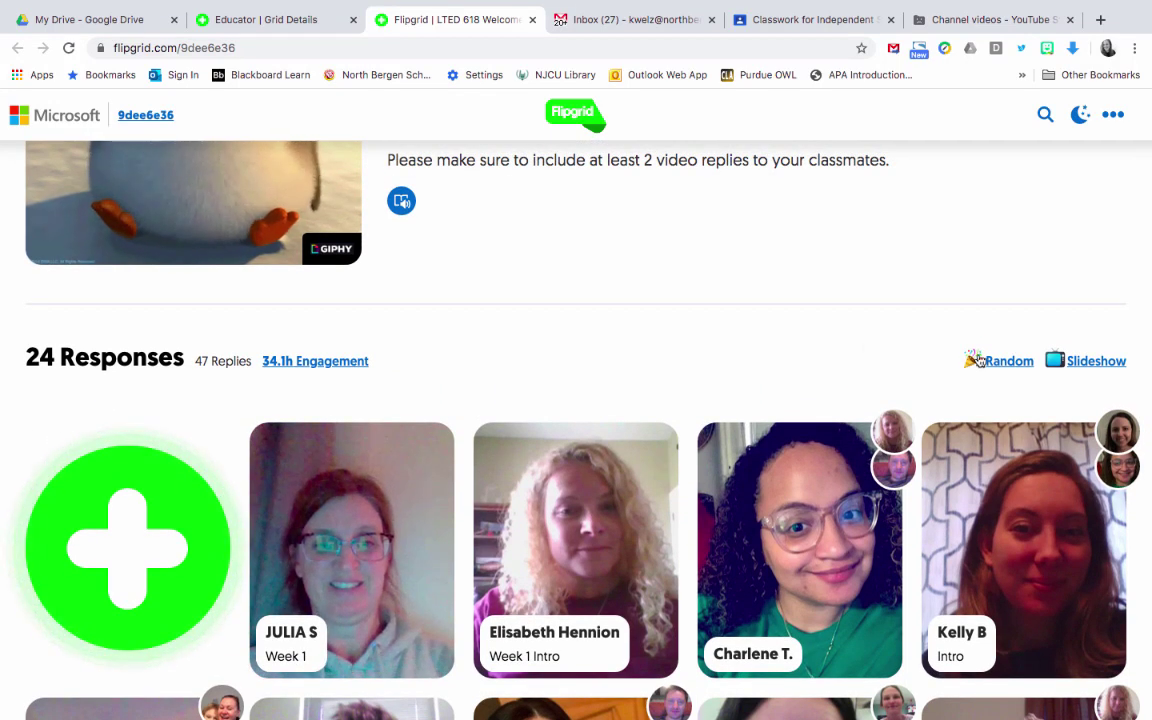
scroll(818, 315, "up", 4)
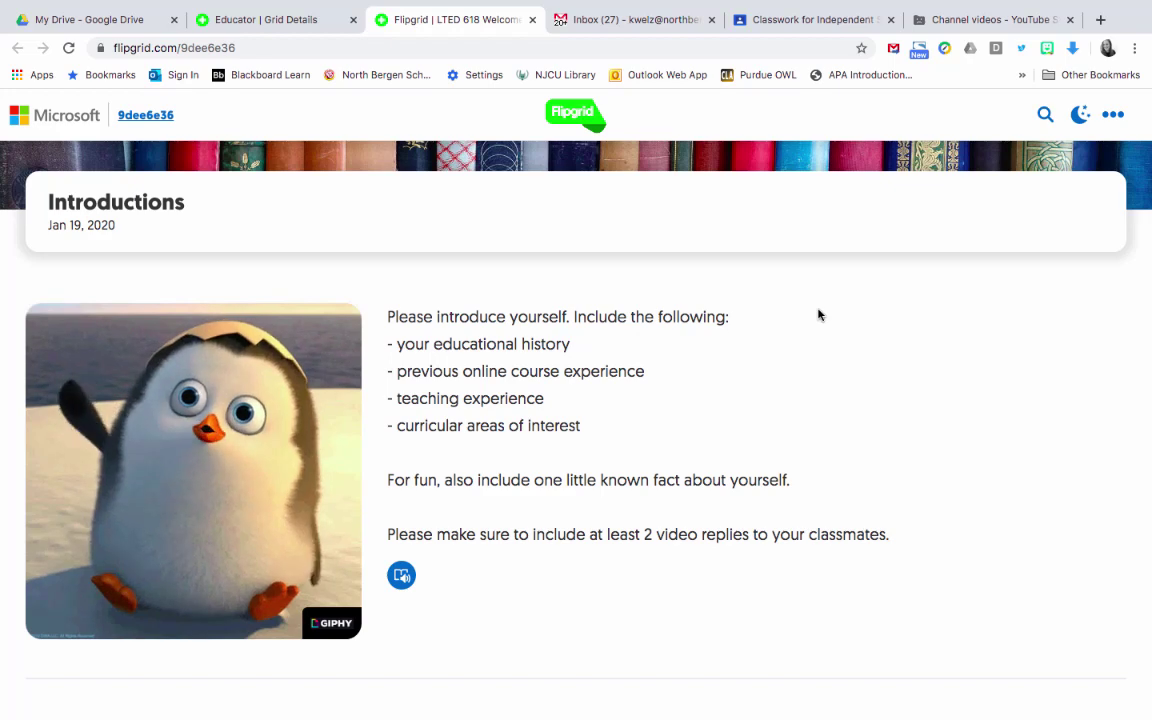
scroll(635, 445, "down", 2)
scroll(635, 445, "down", 1)
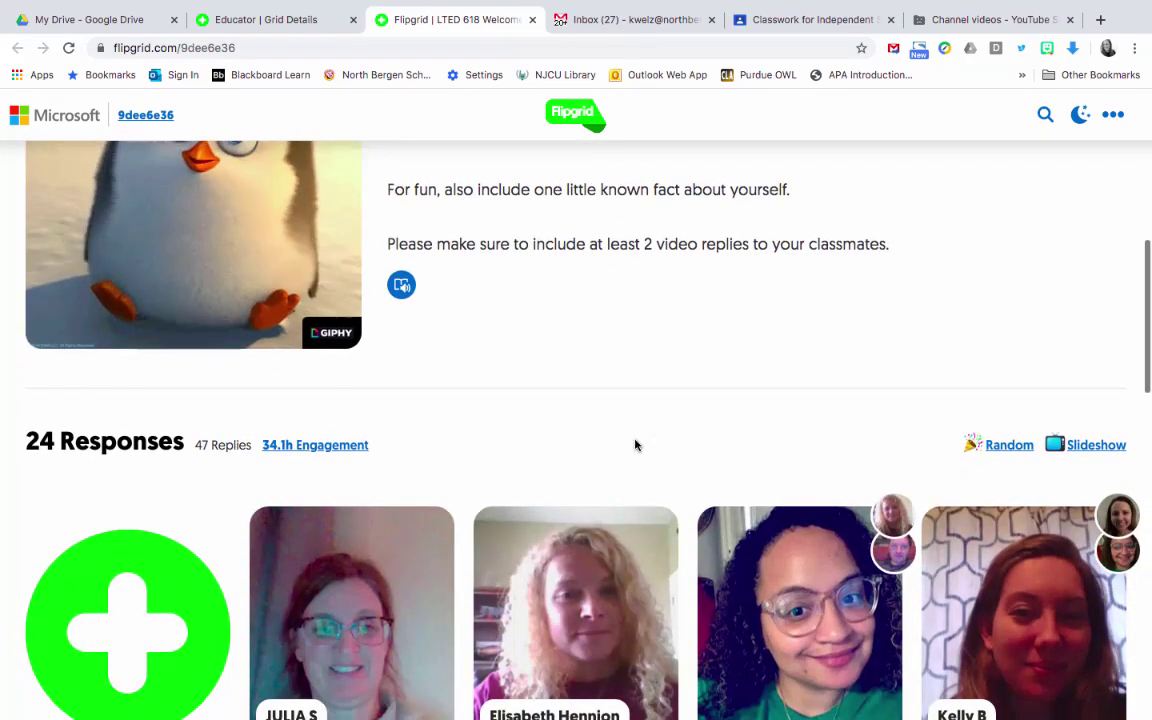
scroll(635, 445, "down", 2)
scroll(635, 445, "down", 1)
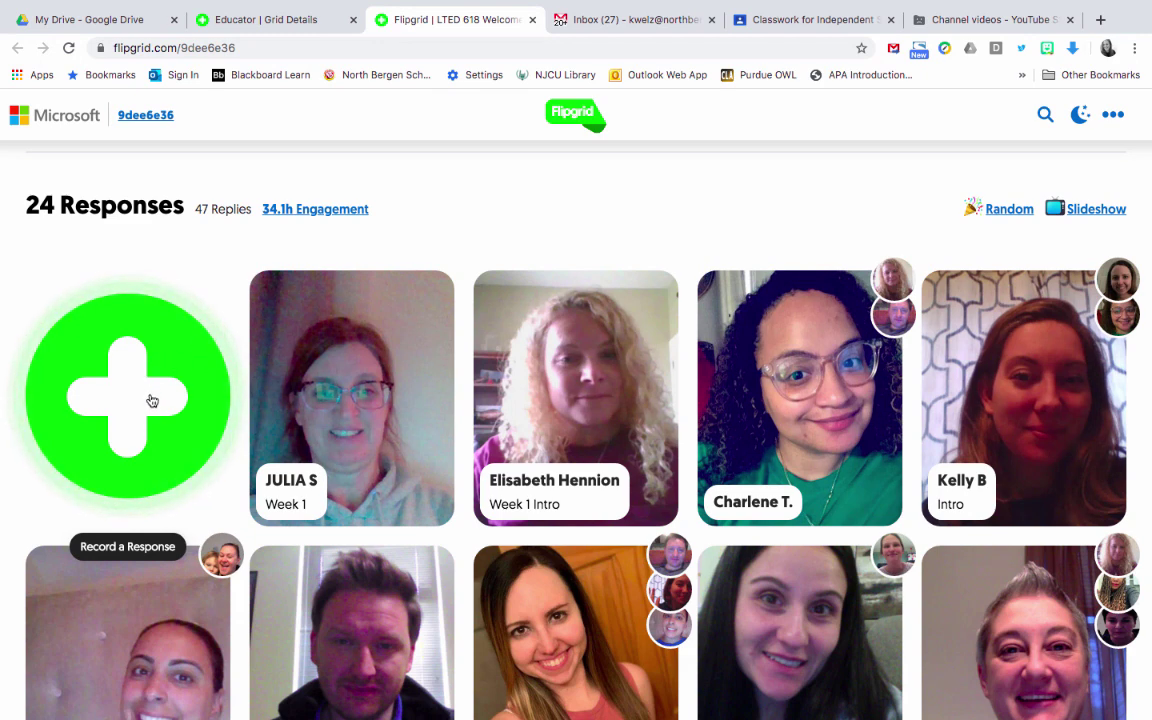
scroll(152, 400, "down", 1)
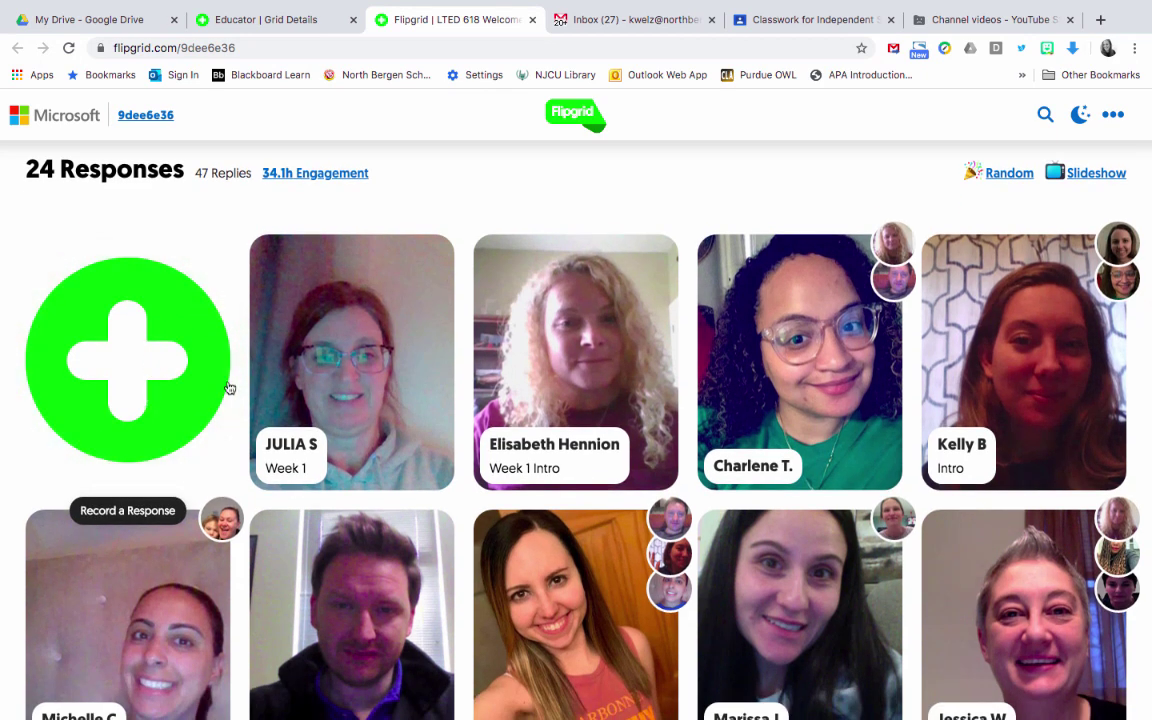
scroll(372, 373, "down", 6)
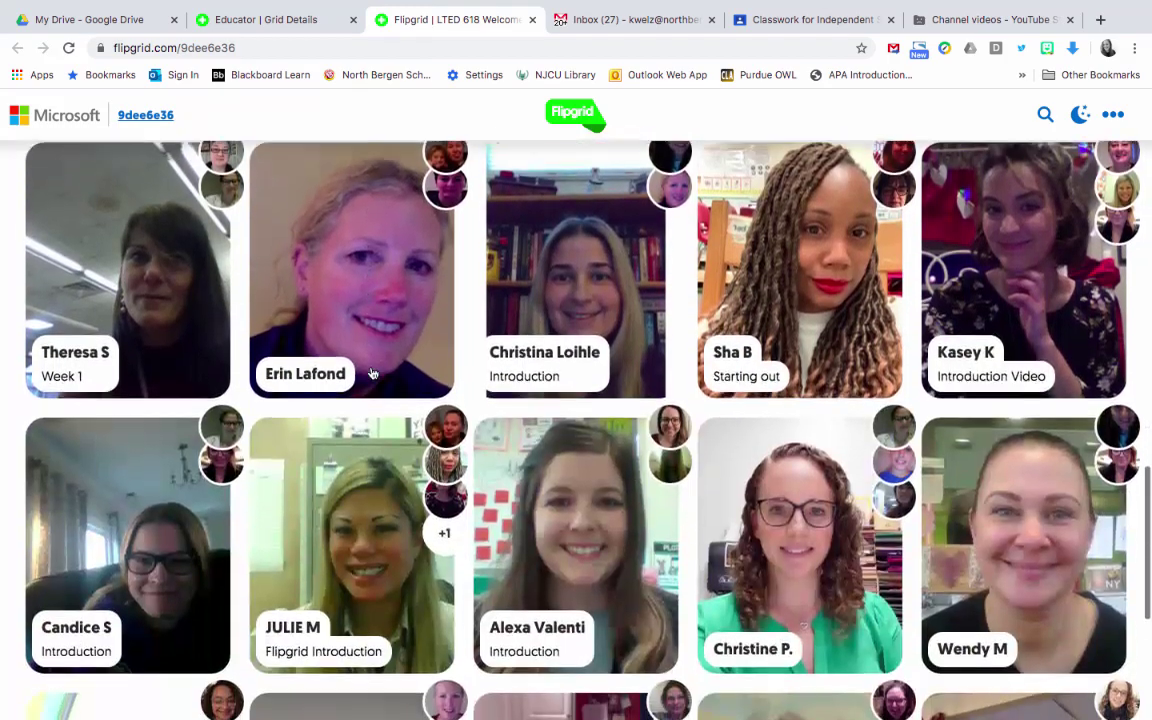
scroll(372, 373, "down", 2)
scroll(372, 373, "up", 9)
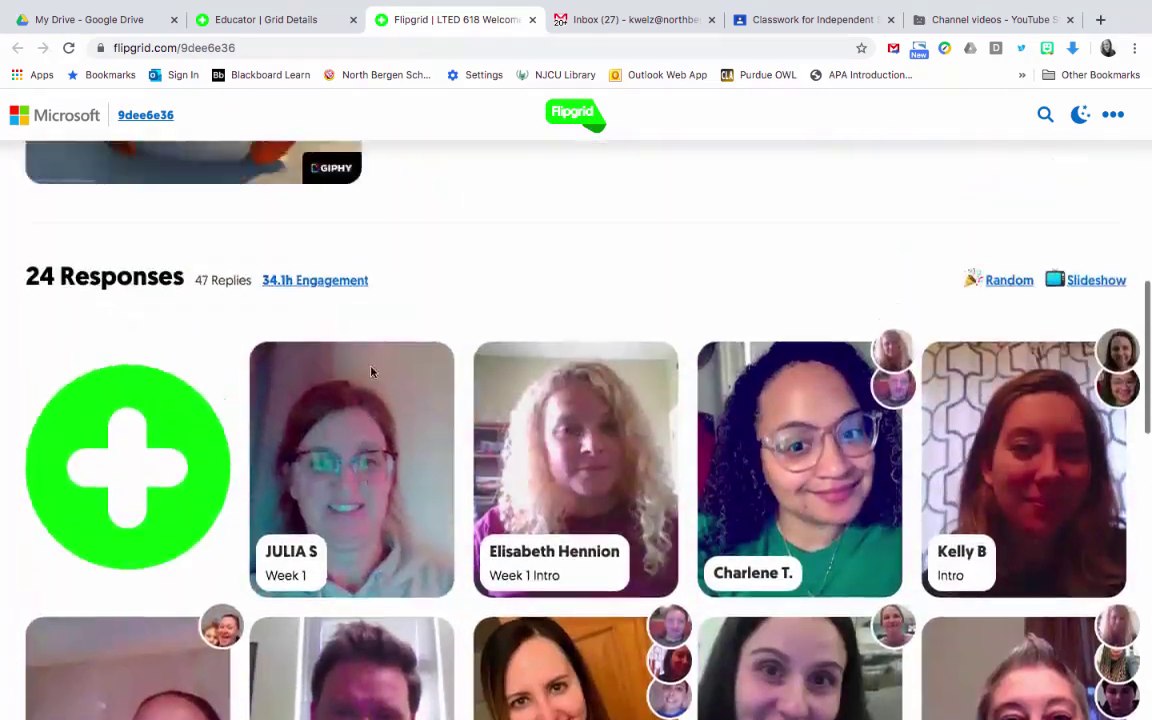
scroll(371, 372, "up", 1)
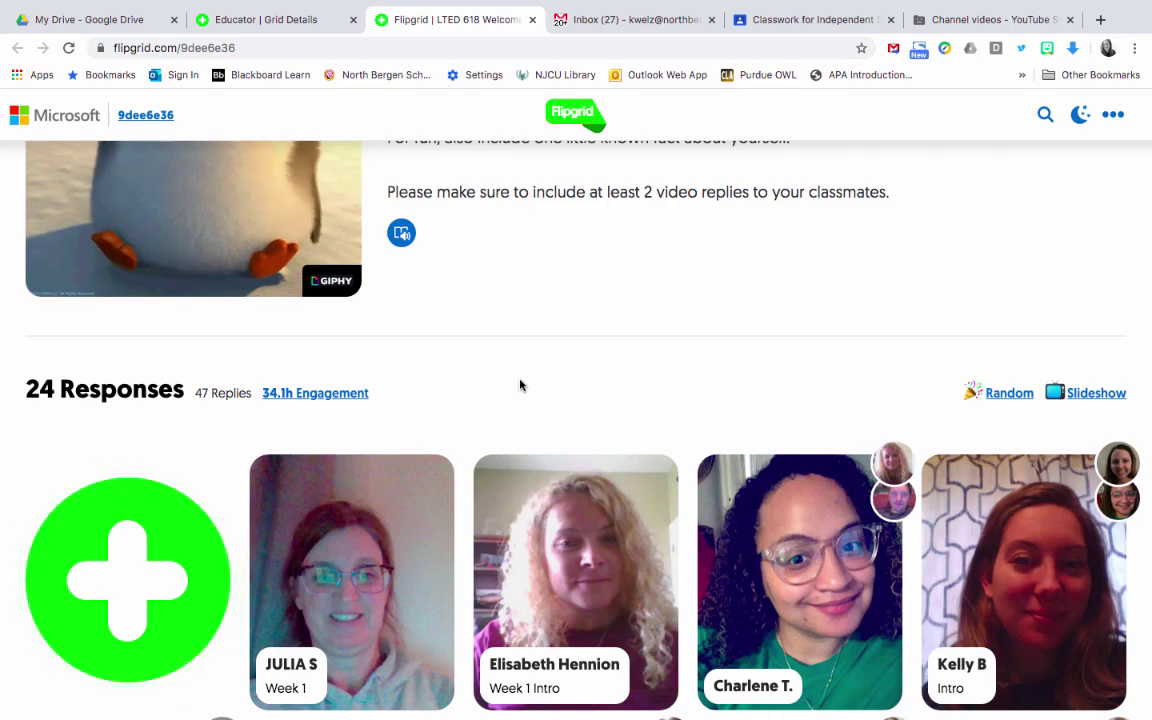
scroll(520, 385, "up", 2)
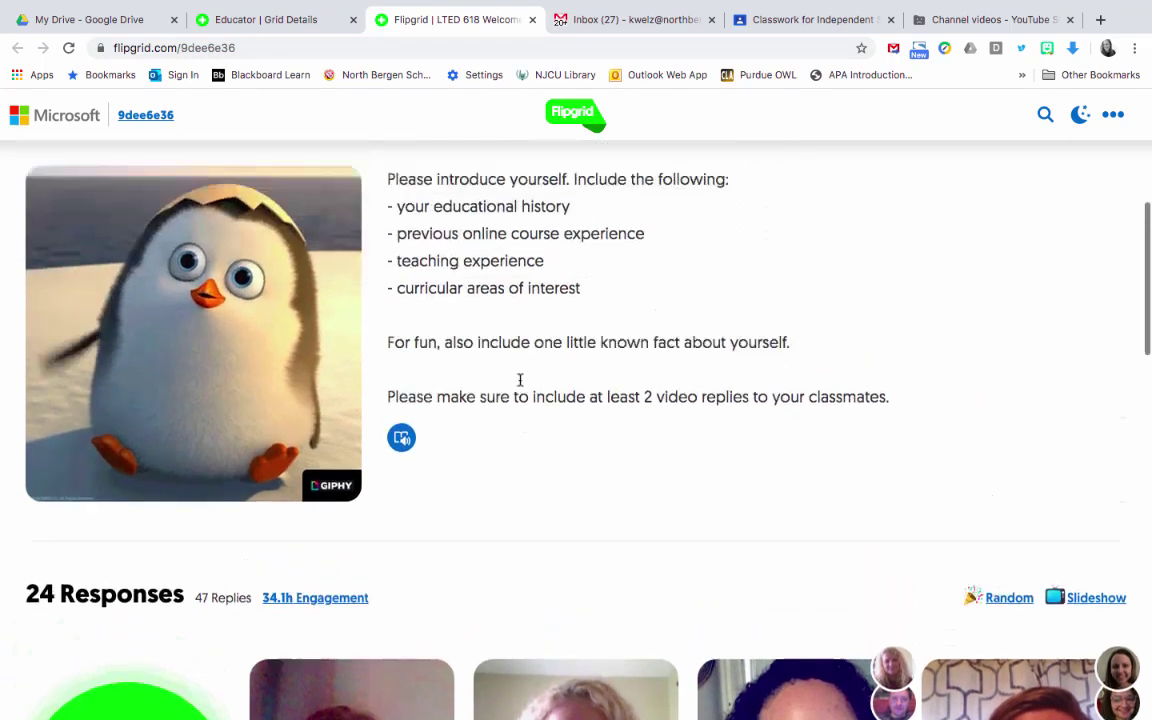
scroll(520, 380, "up", 5)
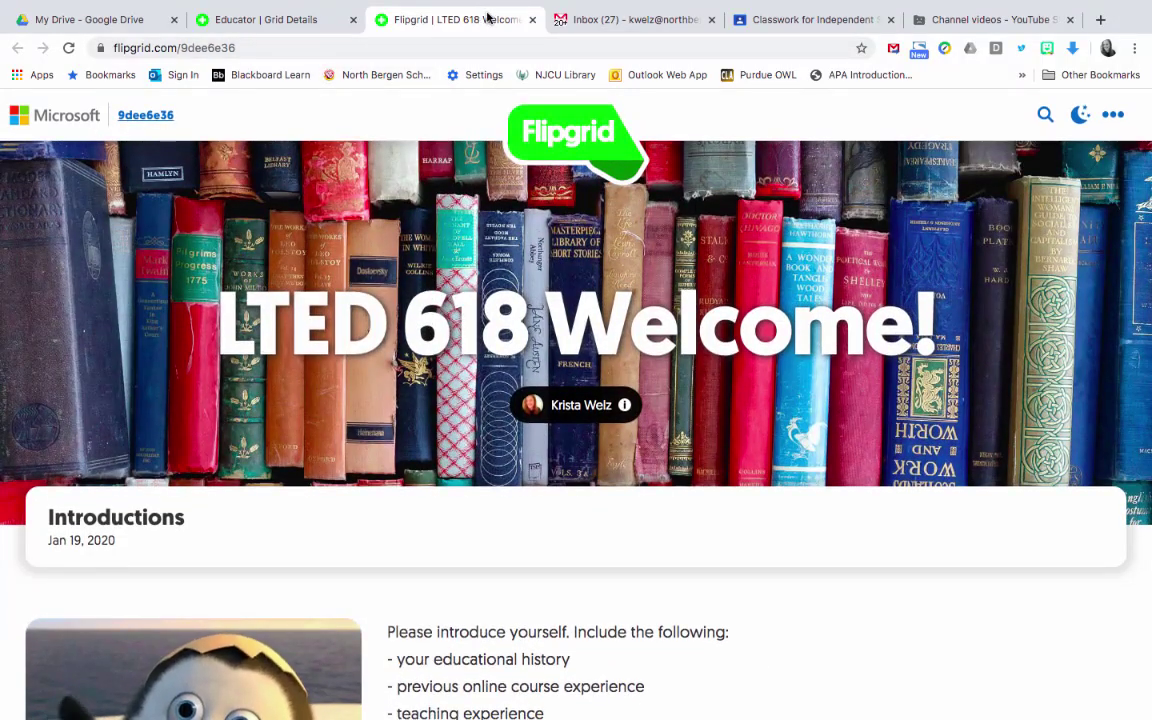
Step: Close the student view tab and return to the My Grids list
left_click(532, 20)
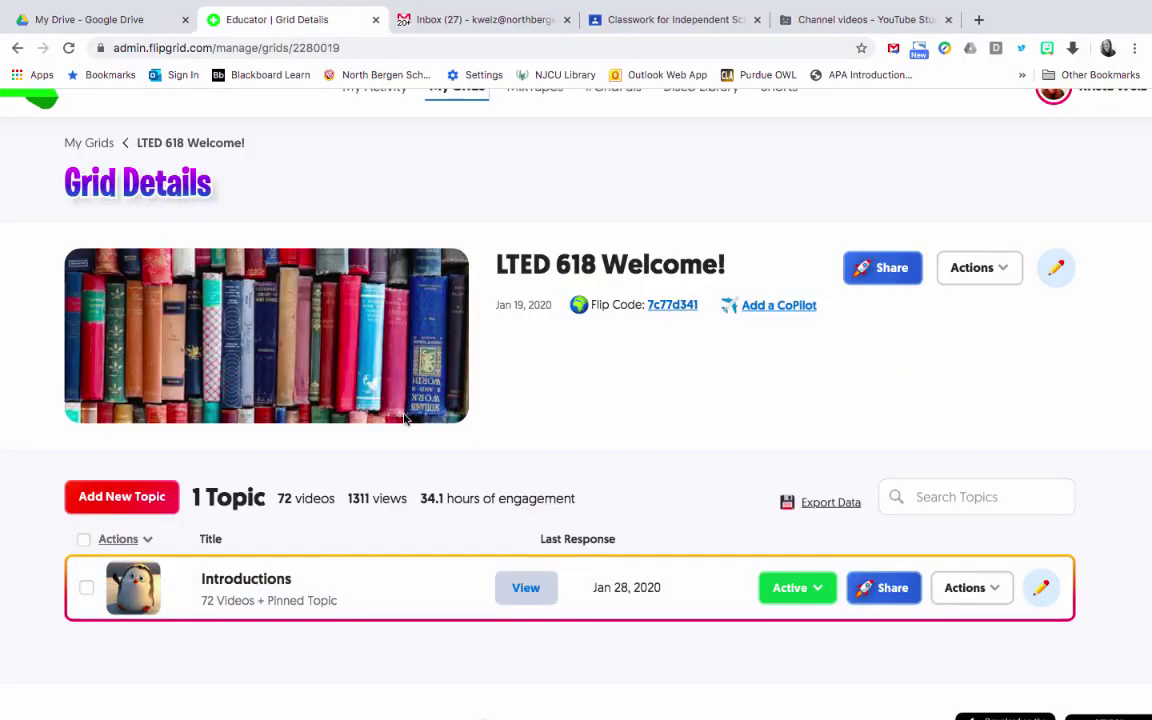
scroll(405, 420, "down", 1)
left_click(15, 49)
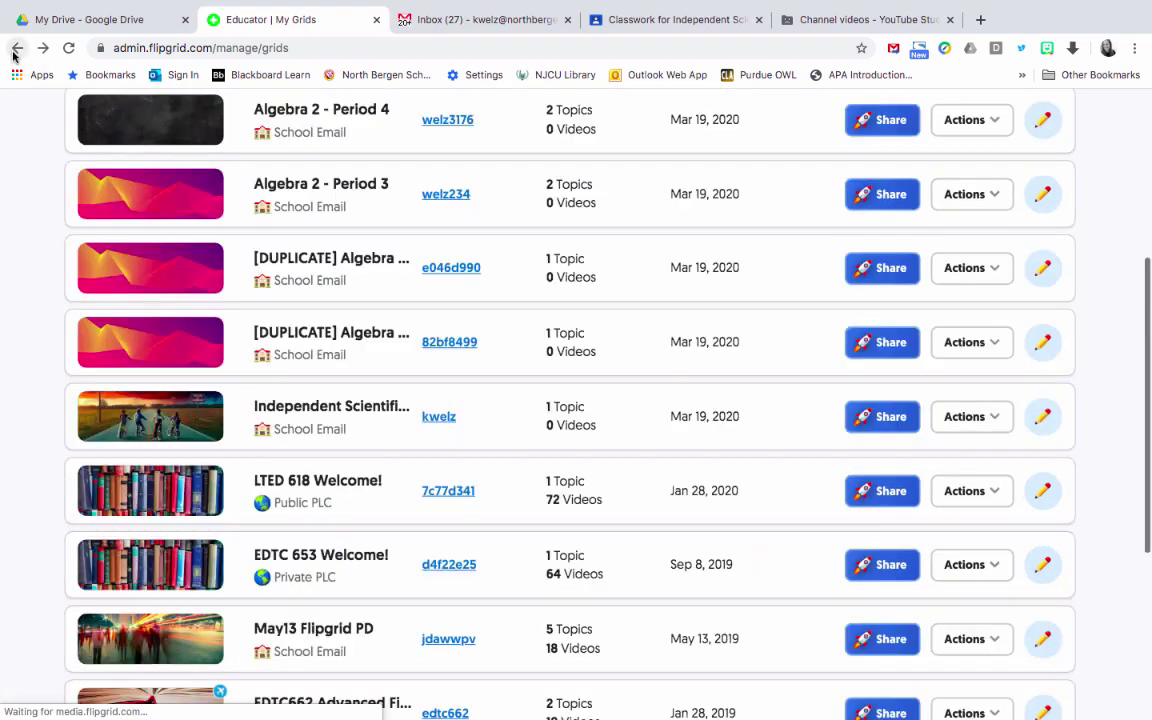
scroll(265, 215, "up", 3)
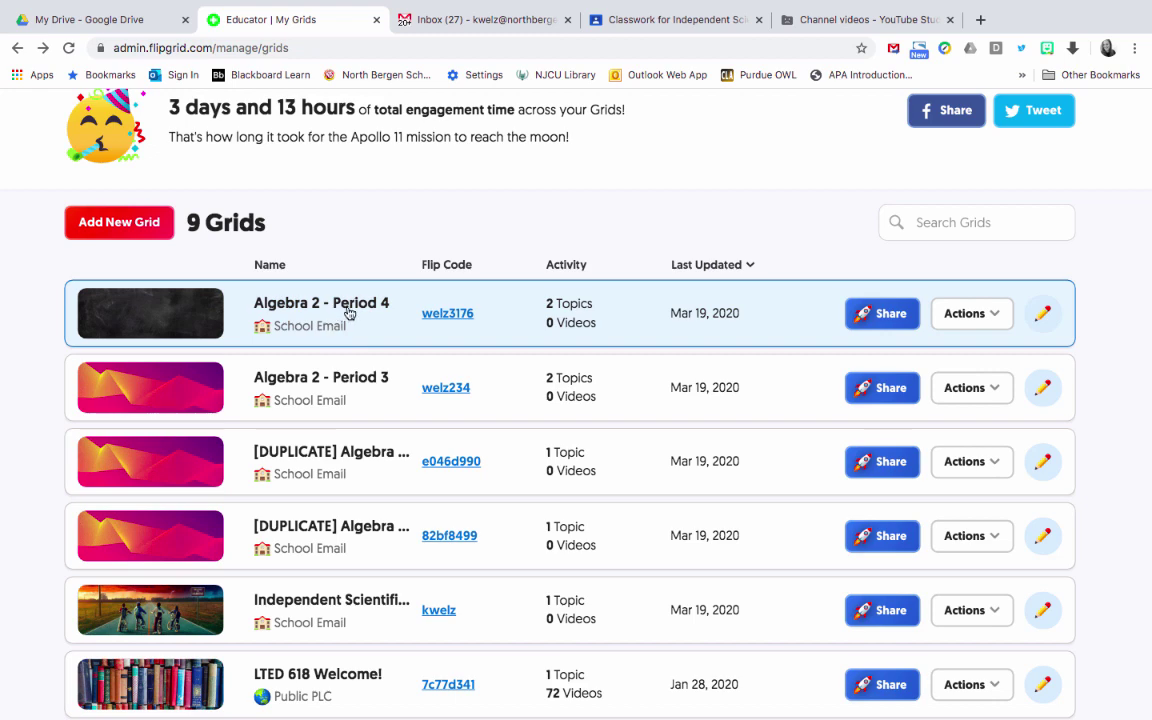
Step: Open Checking in! in Algebra 2 - Period 4 for editing and view its Topic Status
left_click(349, 313)
scroll(440, 450, "down", 1)
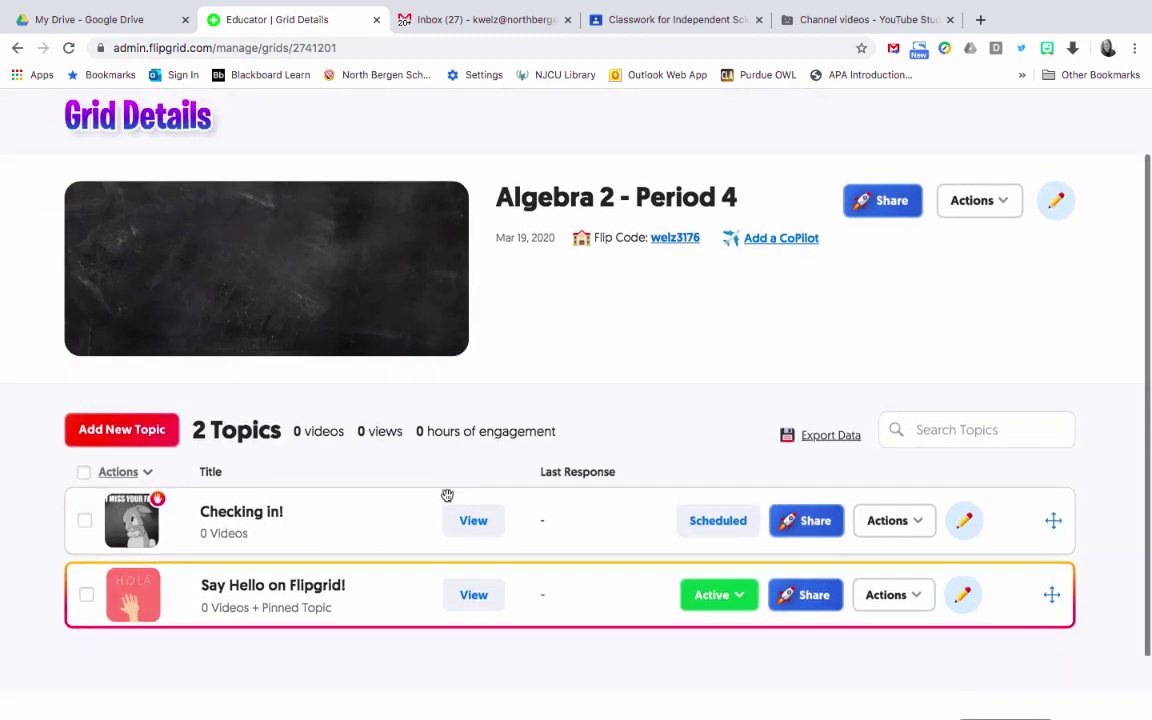
left_click(963, 520)
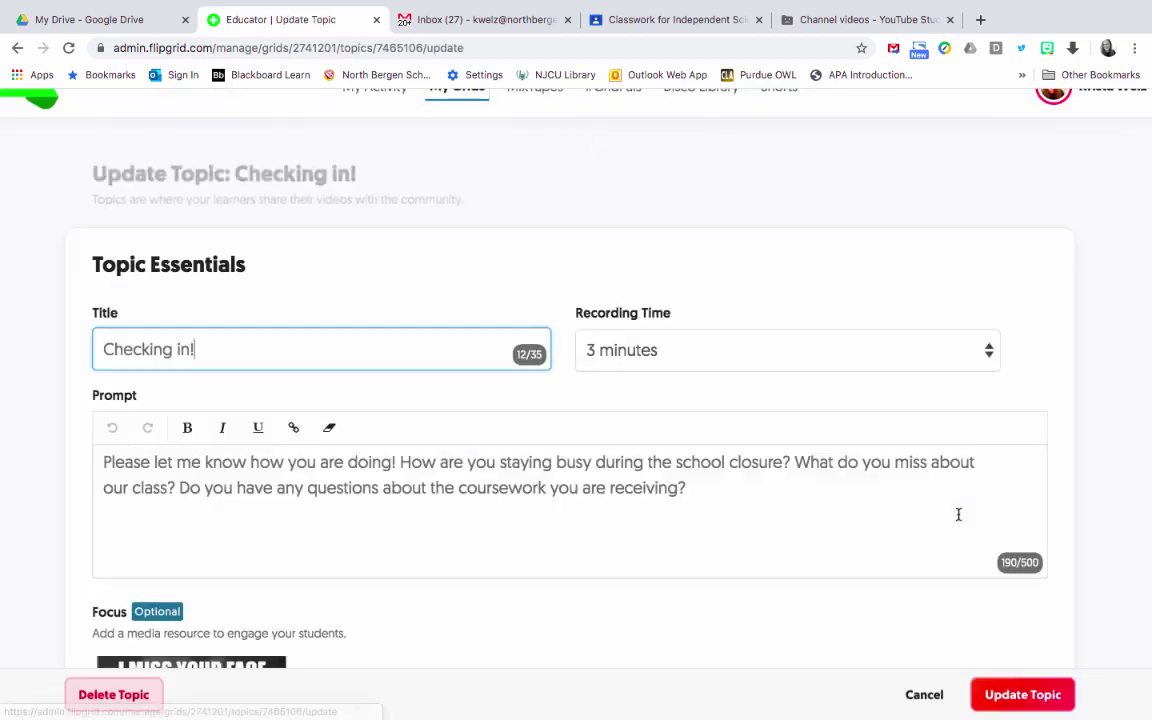
scroll(797, 455, "down", 6)
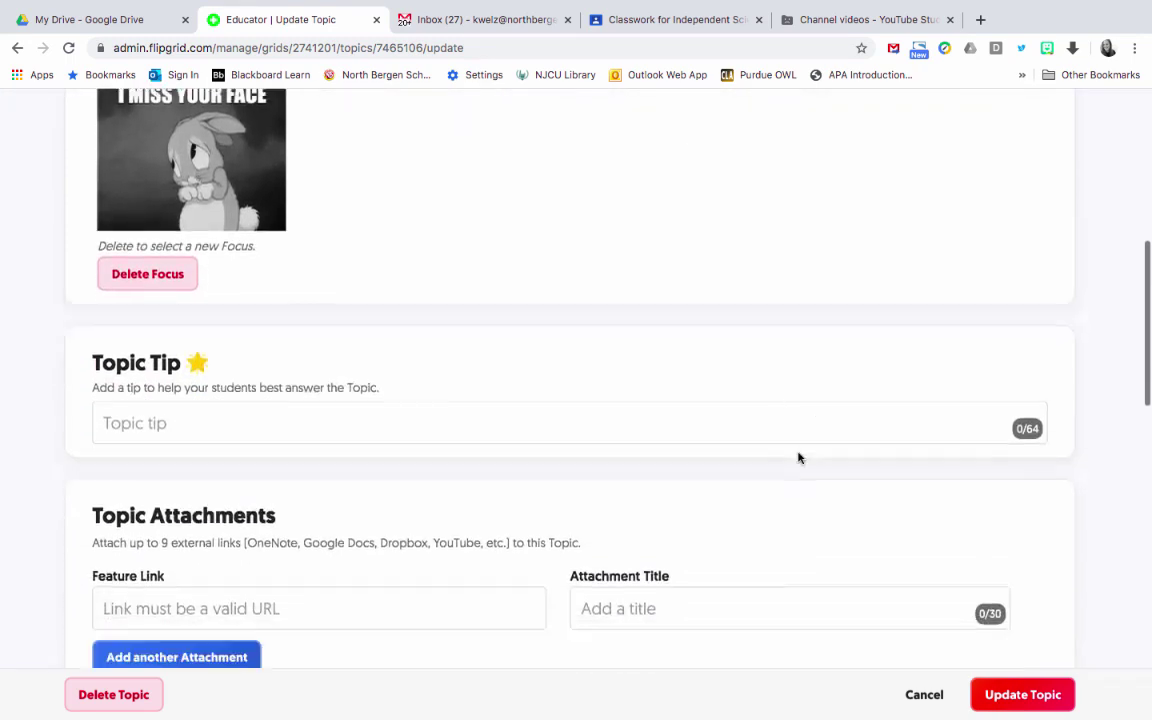
scroll(797, 457, "down", 5)
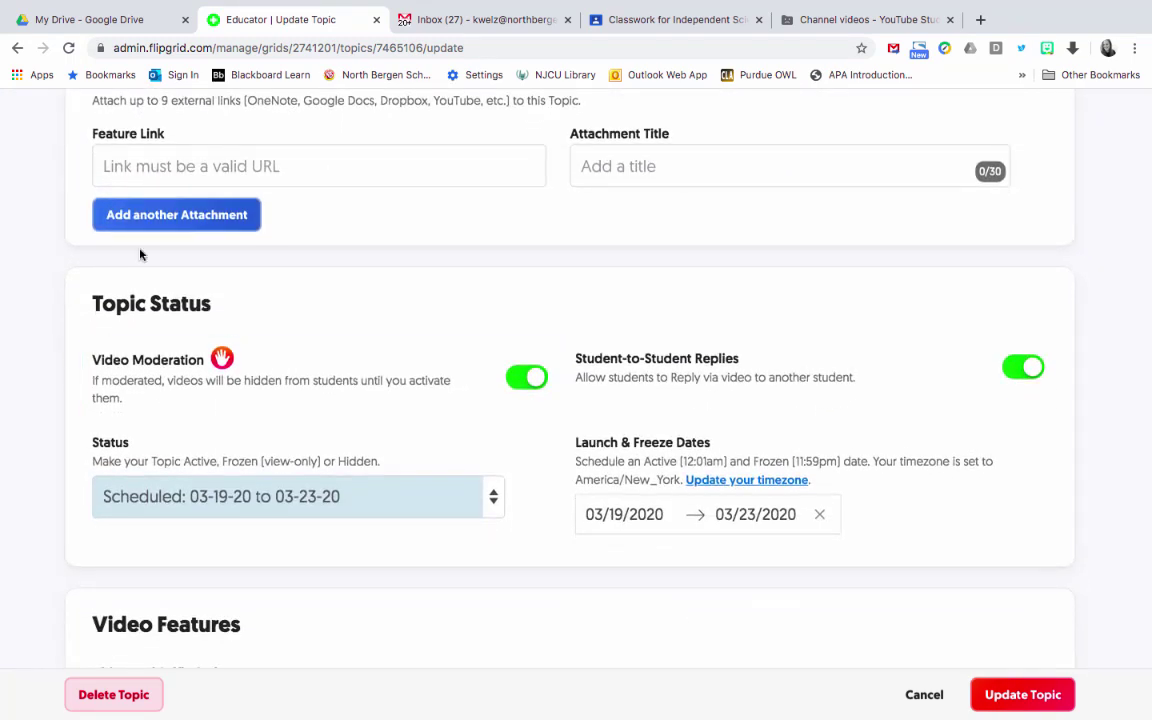